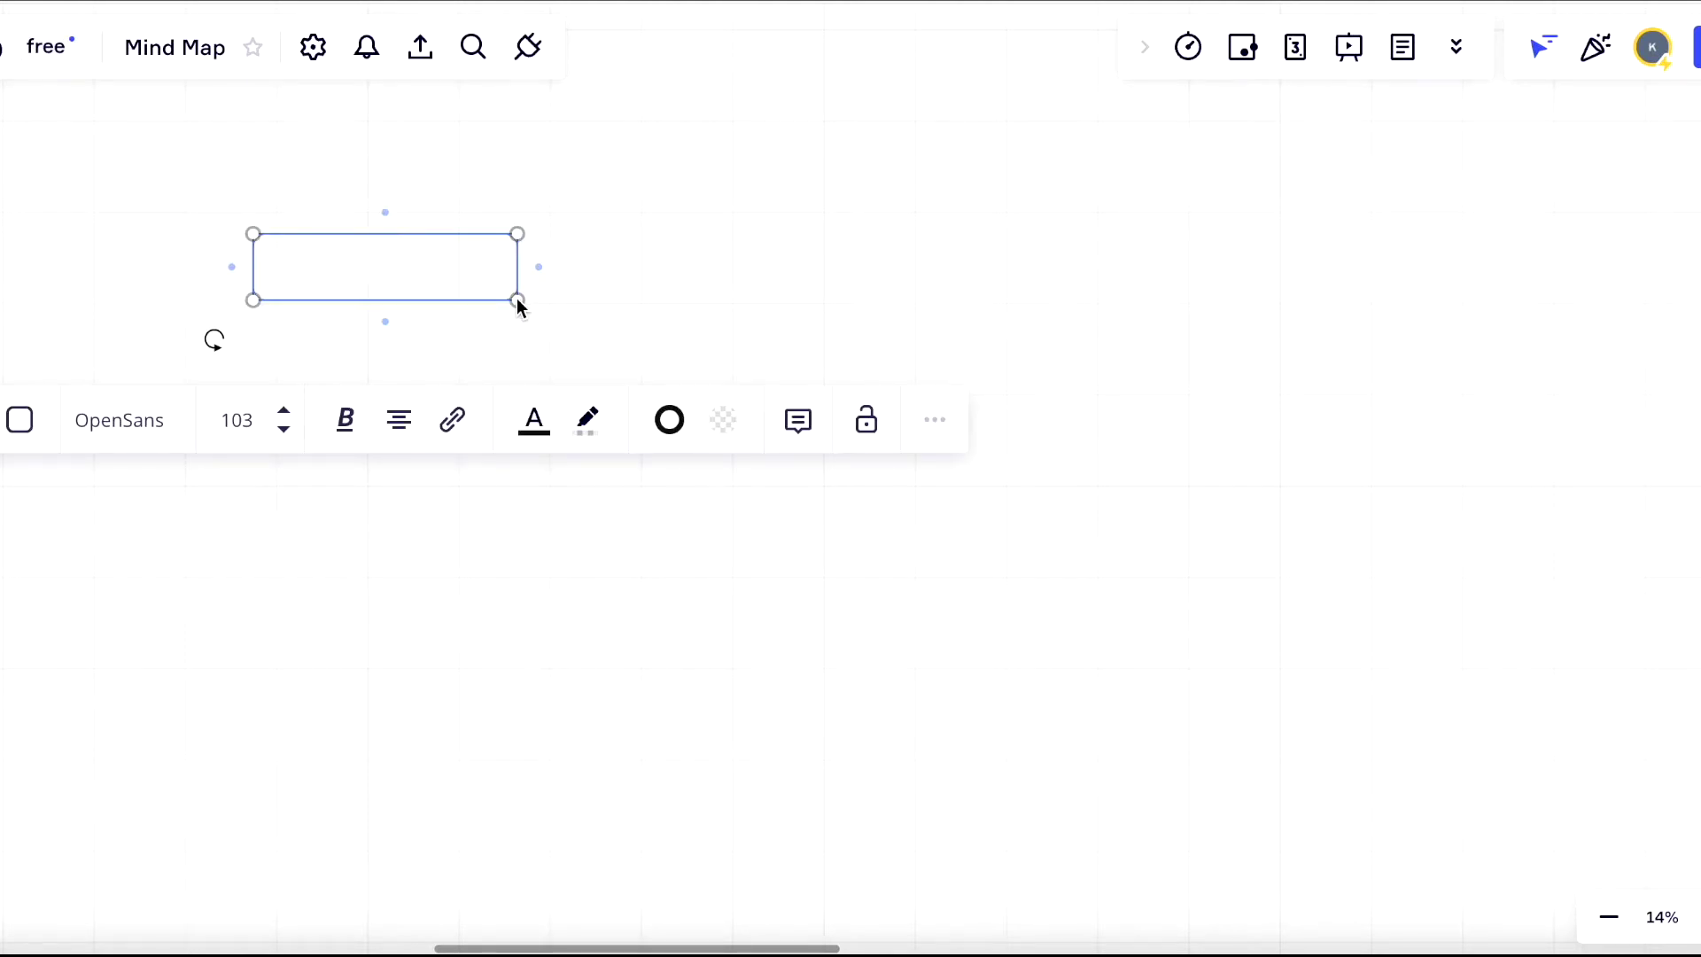
# - Fill the rectangle lime and give it a thicker green border
pyautogui.click(743, 429)
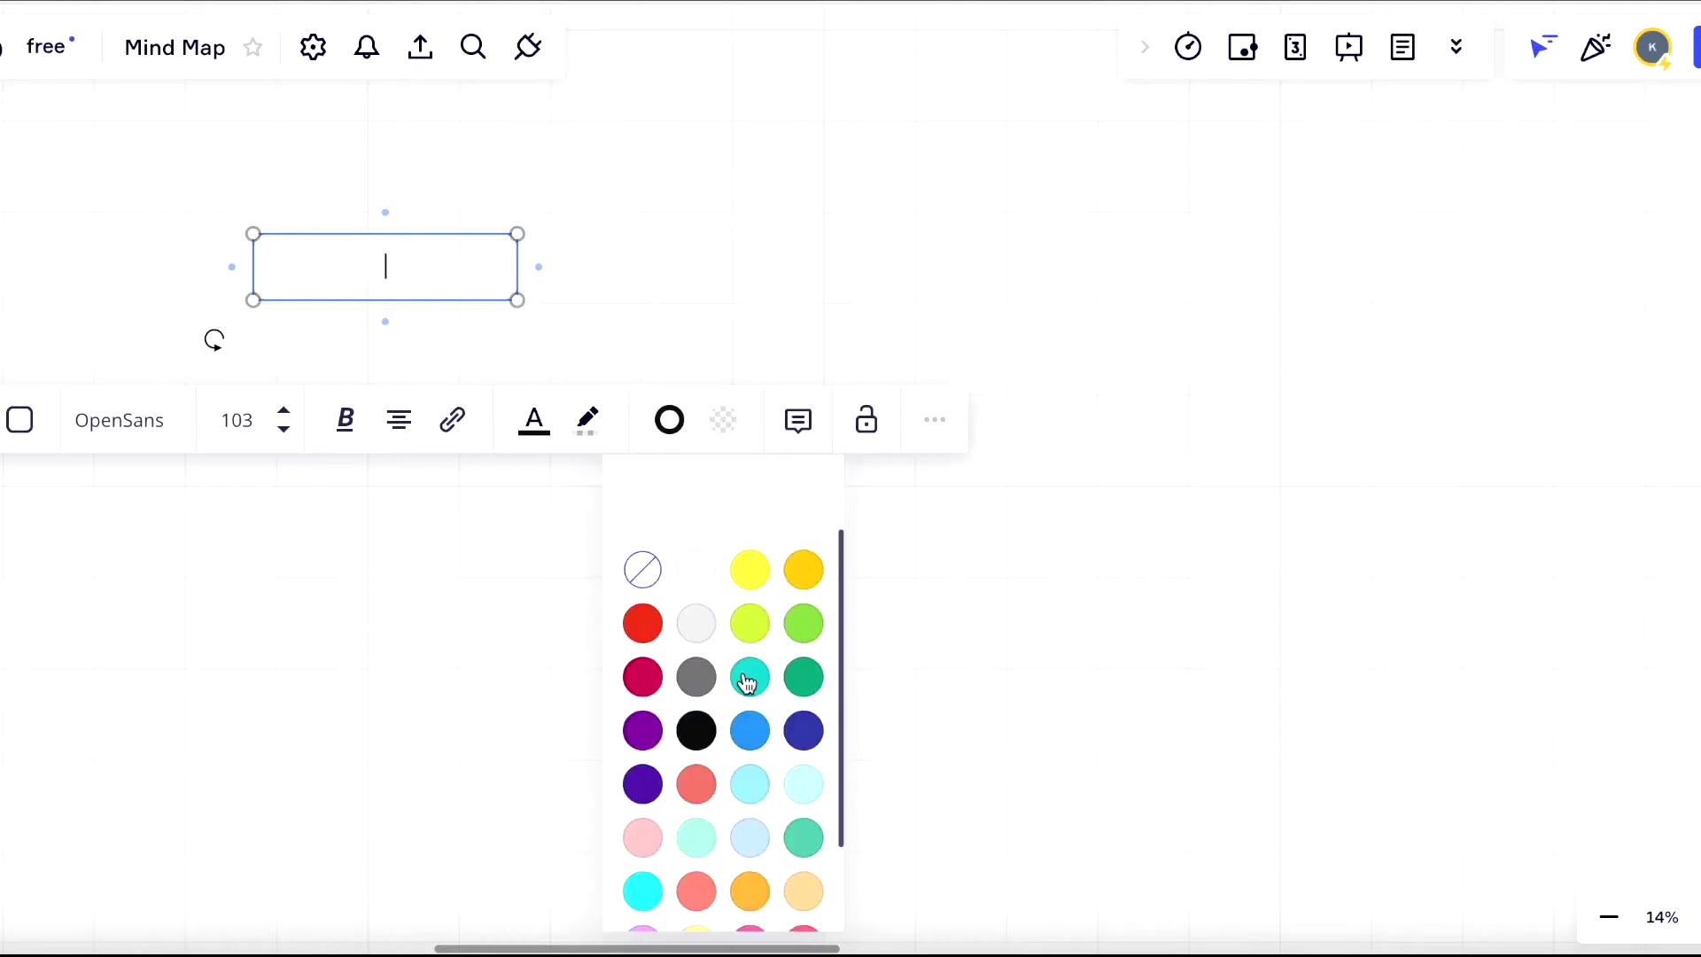
pyautogui.click(750, 621)
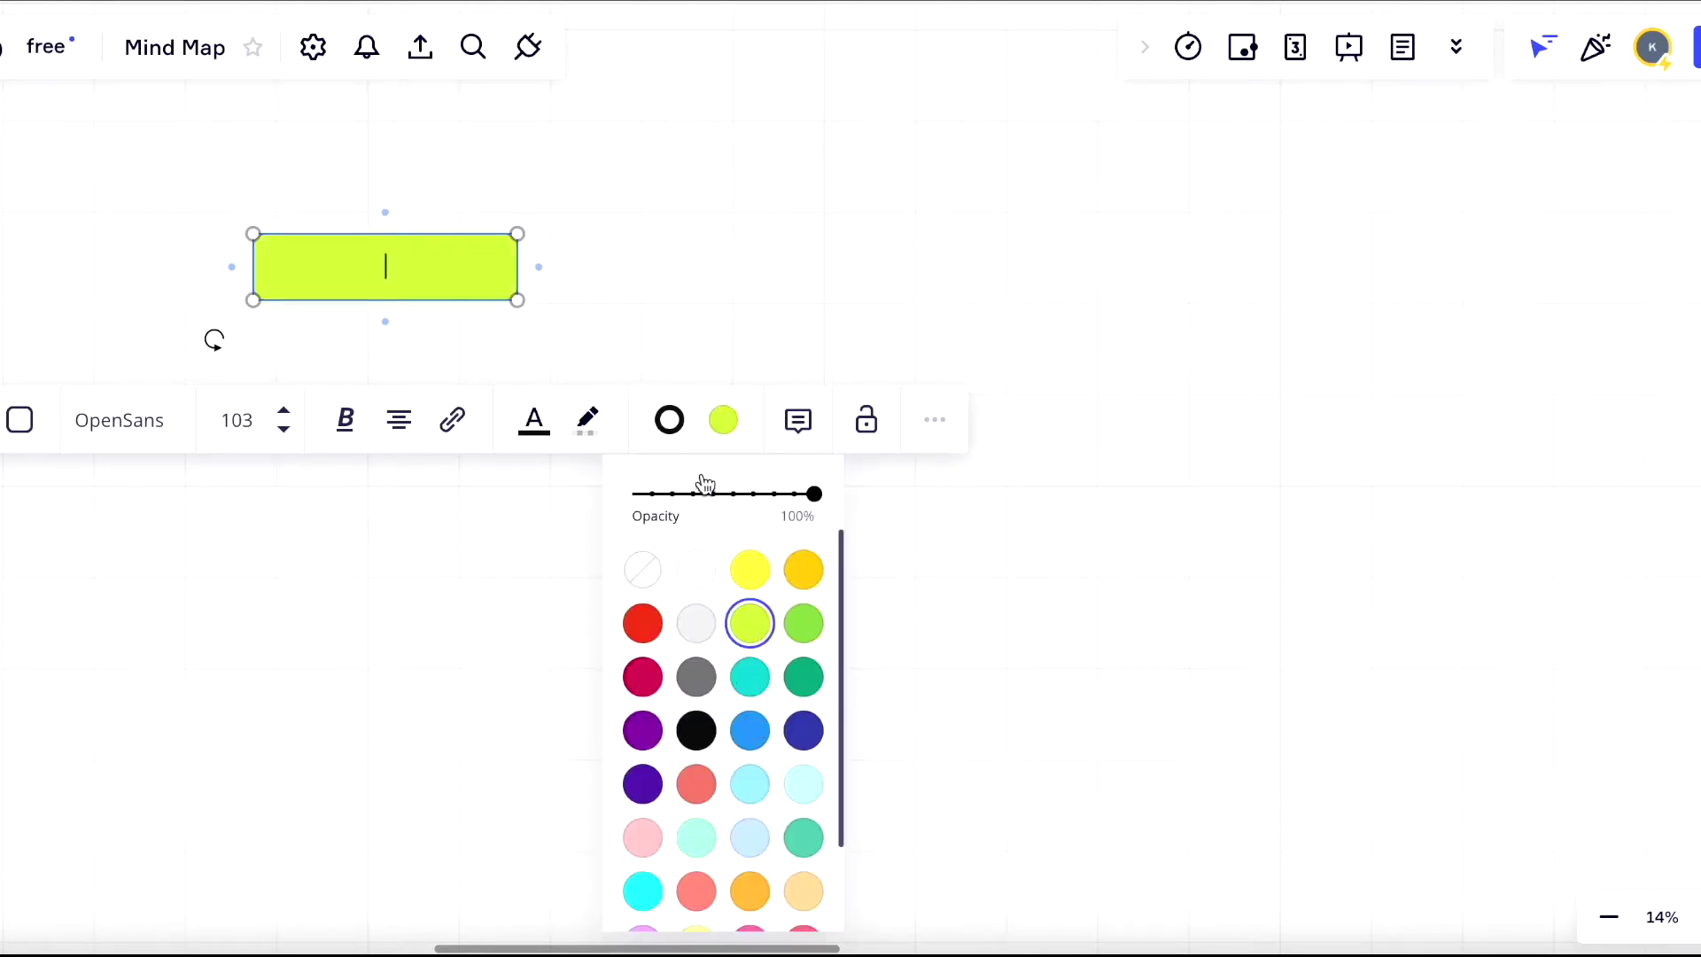
pyautogui.click(670, 420)
pyautogui.moveTo(606, 469); pyautogui.dragTo(702, 465)
pyautogui.click(765, 651)
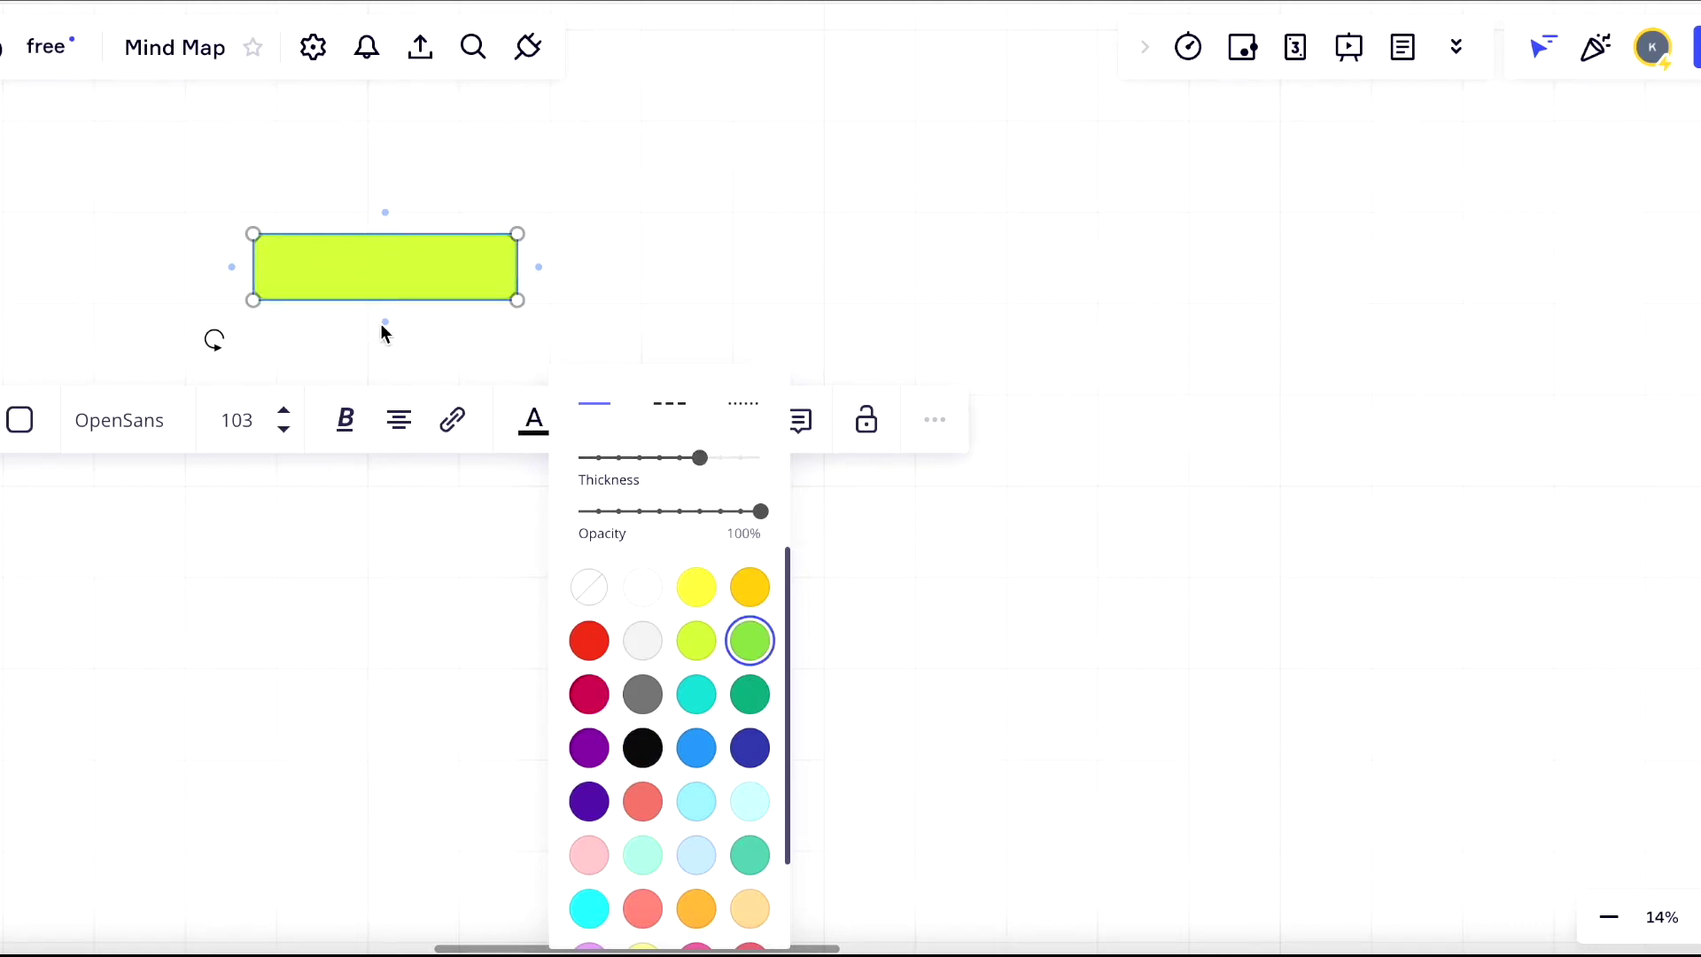
pyautogui.click(374, 263)
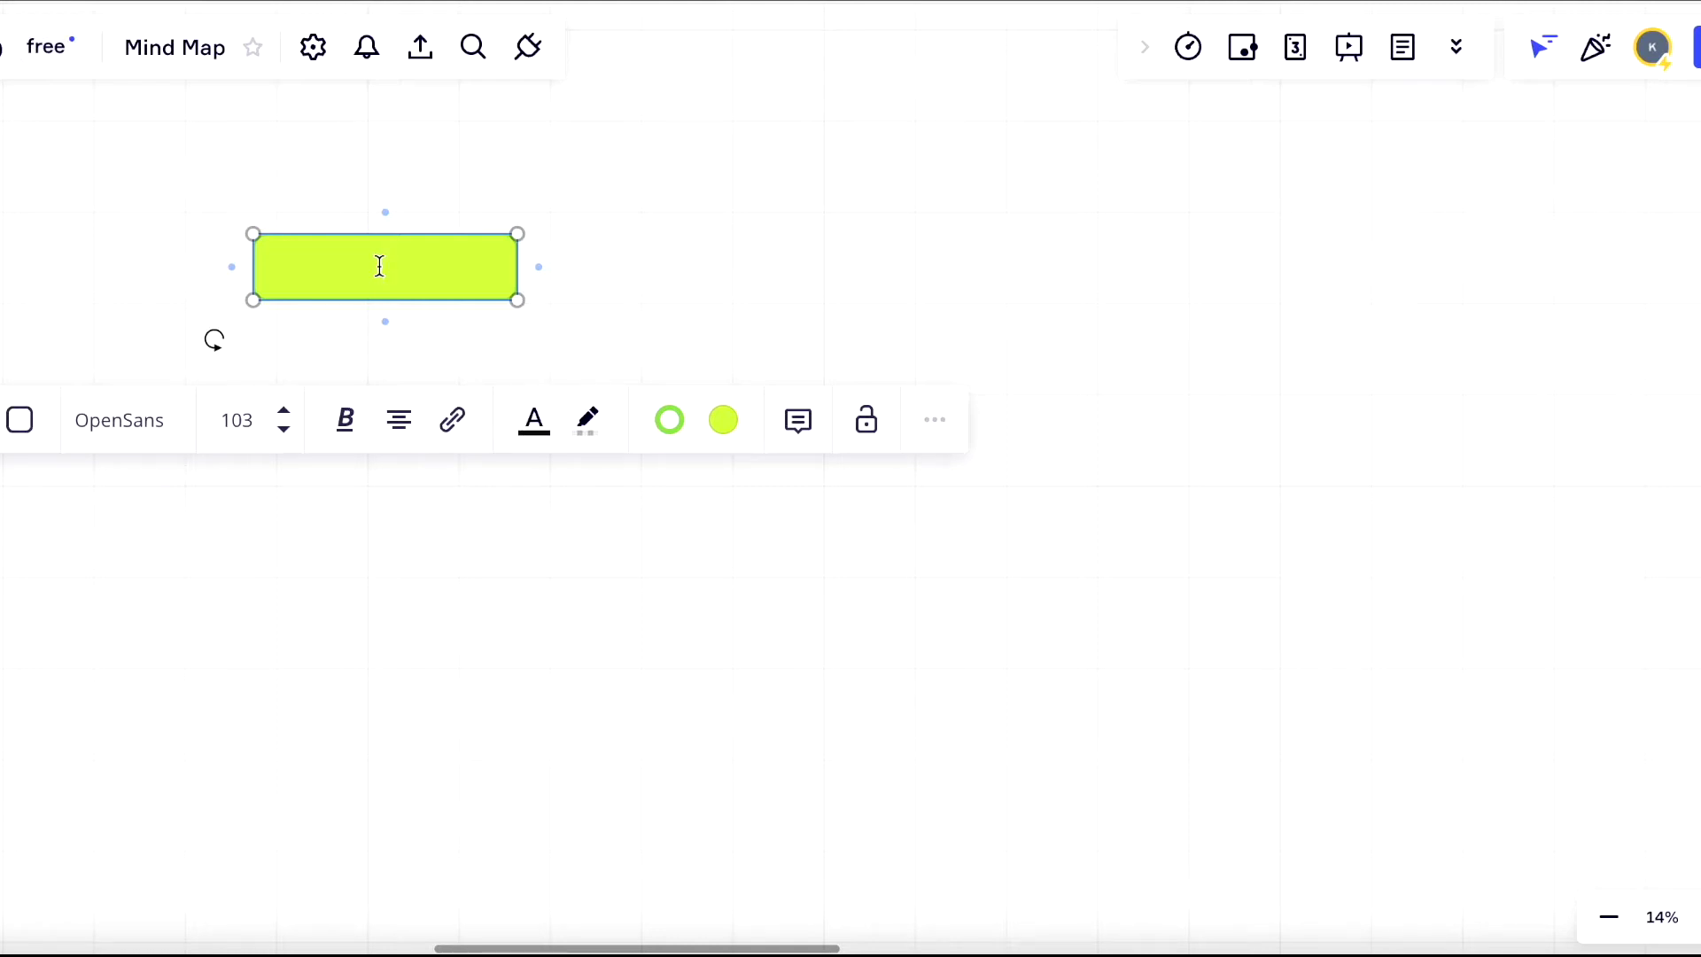
# - Label the box 'Project Initiation' and add a copy labelled 'Project Planning'
pyautogui.write('3sup')
pyautogui.press('BackSpace')
pyautogui.press('BackSpace')
pyautogui.press('BackSpace')
pyautogui.press('BackSpace')
pyautogui.write('Project Initiation')
pyautogui.hotkey('ctrl', 'v')
pyautogui.doubleClick(717, 273)
pyautogui.write('Planning')
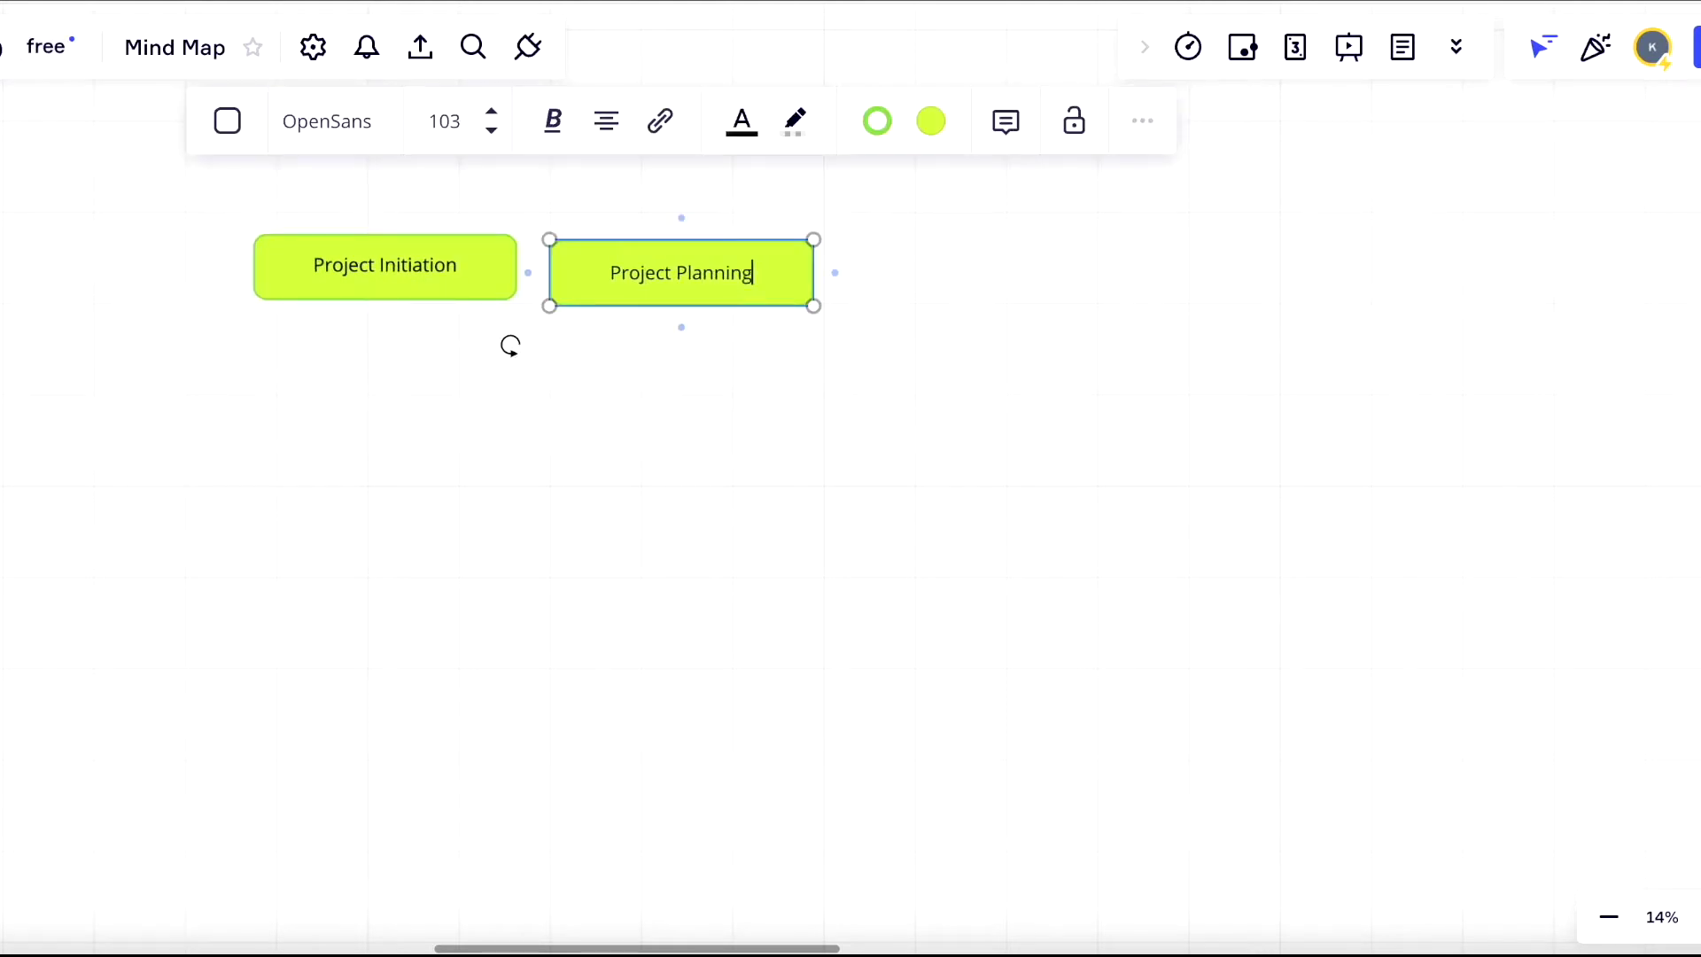
# - Add a third copy relabelled 'Project Executing'
pyautogui.hotkey('ctrl', 'v')
pyautogui.doubleClick(999, 267)
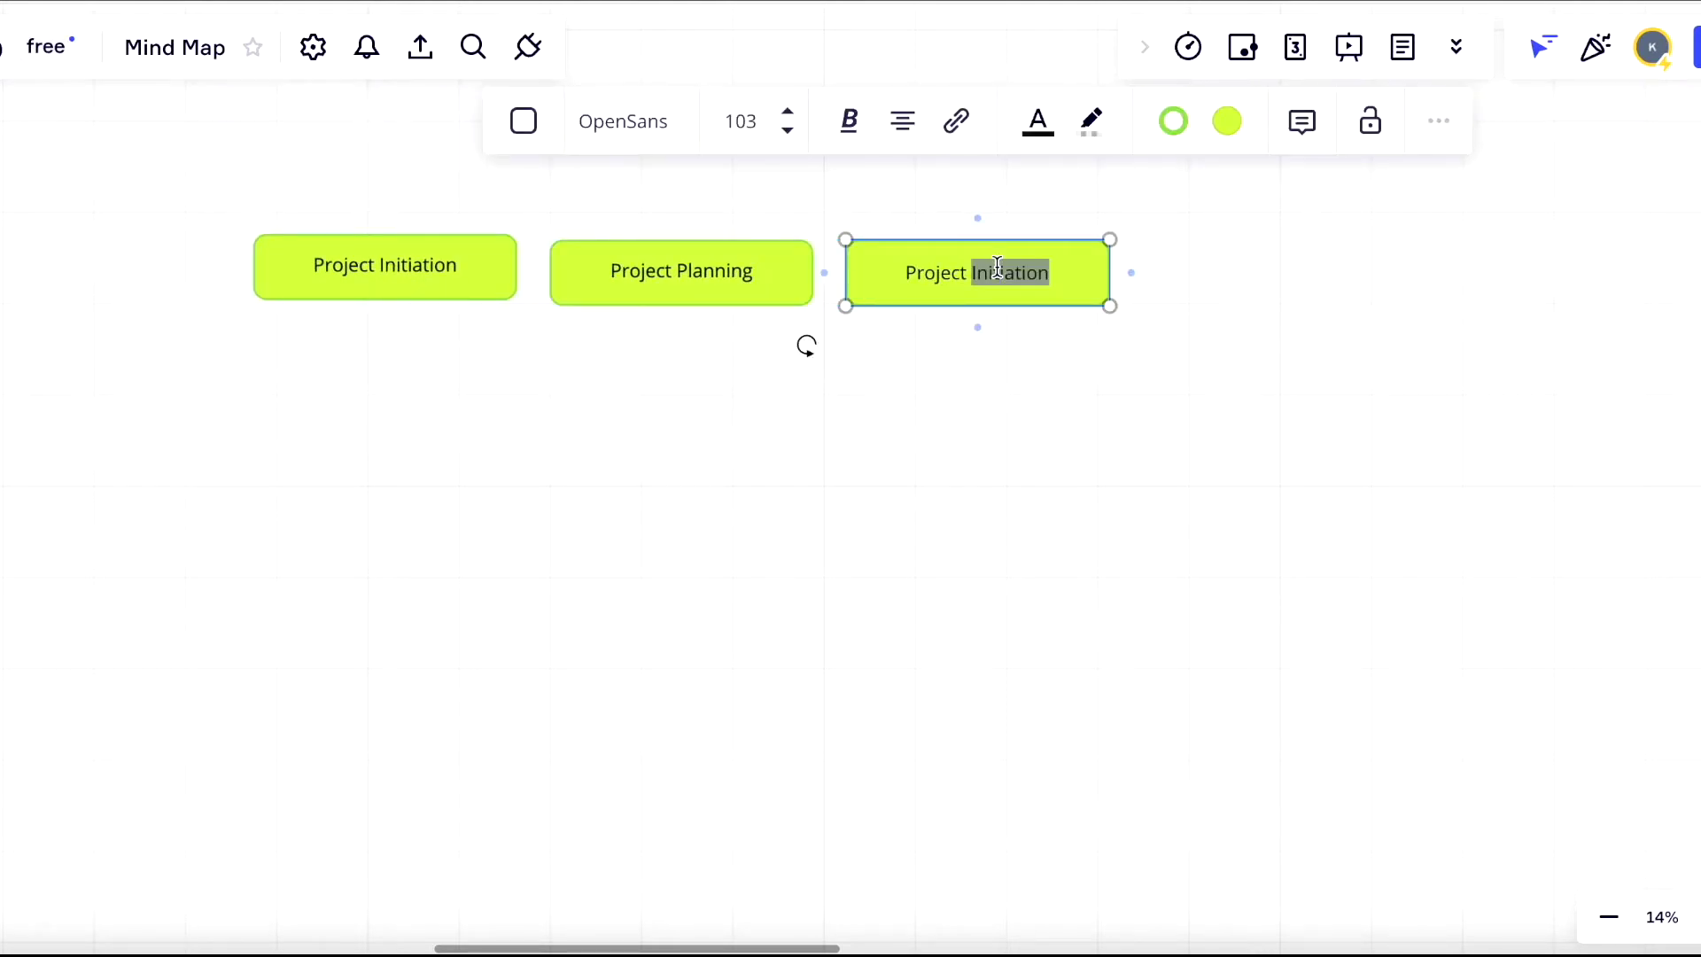
pyautogui.click(950, 272)
pyautogui.moveTo(907, 272); pyautogui.dragTo(1058, 273)
pyautogui.doubleClick(1061, 274)
pyautogui.write('Executing')
pyautogui.click(1113, 350)
# - Add a 'Monitoring and Controlling' box in the row, then place a fifth copy beside it for relabelling
pyautogui.hotkey('ctrl', 'v')
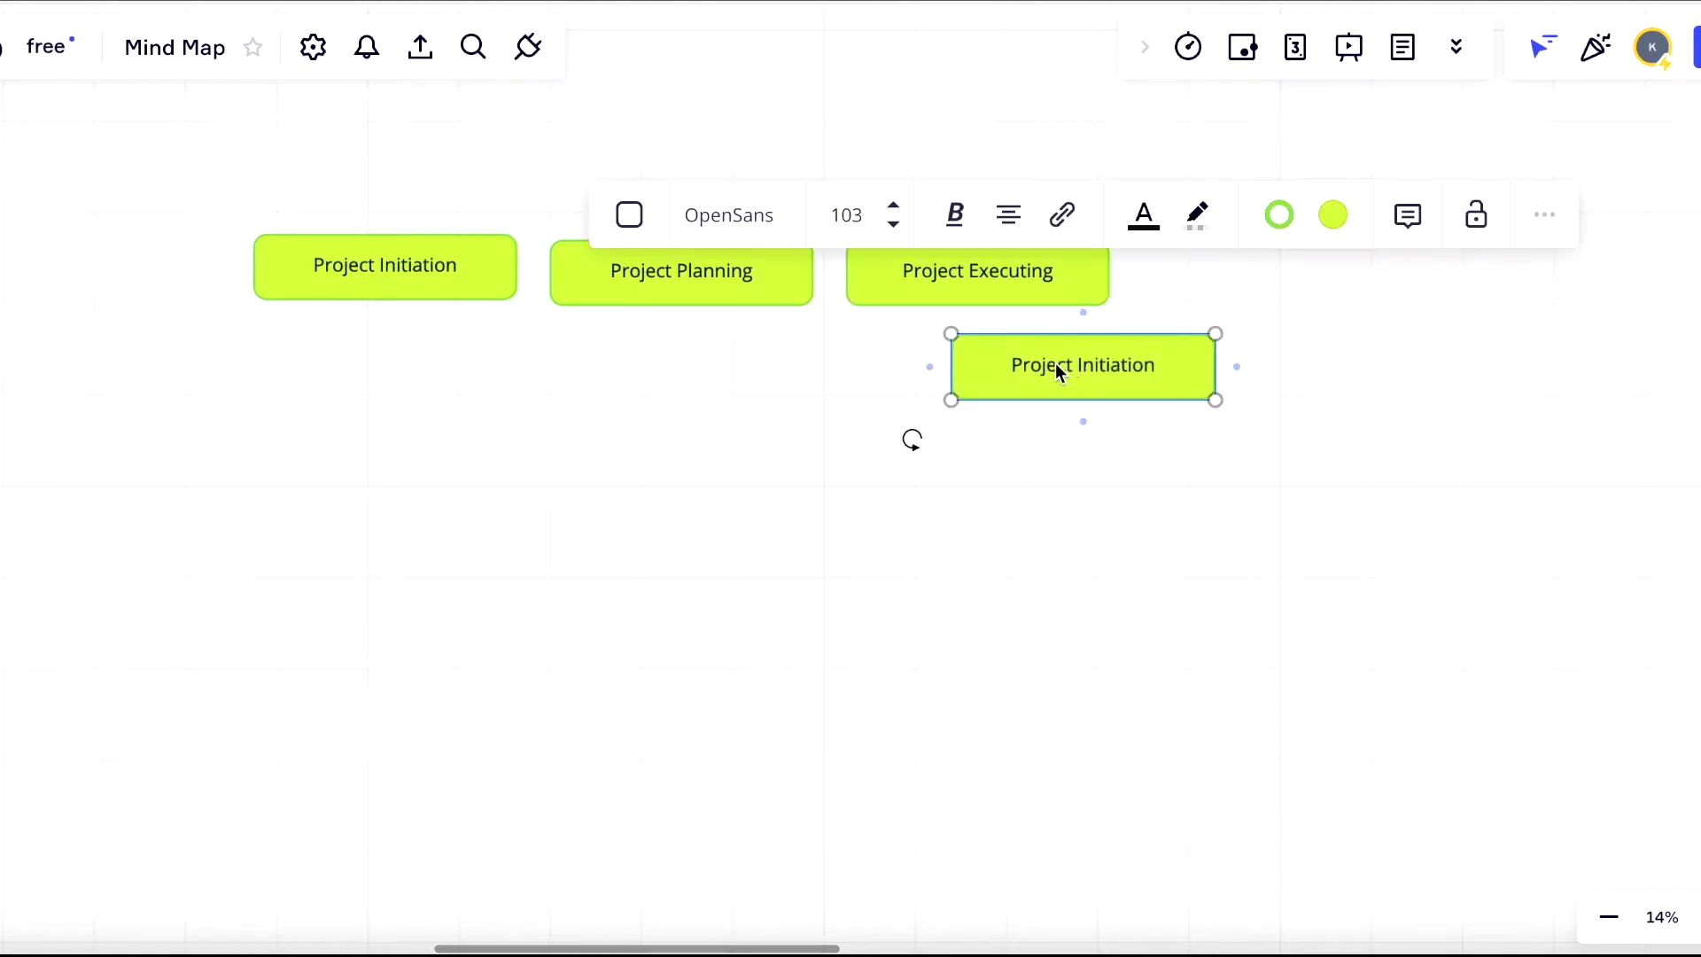
pyautogui.moveTo(1055, 372); pyautogui.dragTo(1200, 271)
pyautogui.doubleClick(1248, 271)
pyautogui.write('Mo')
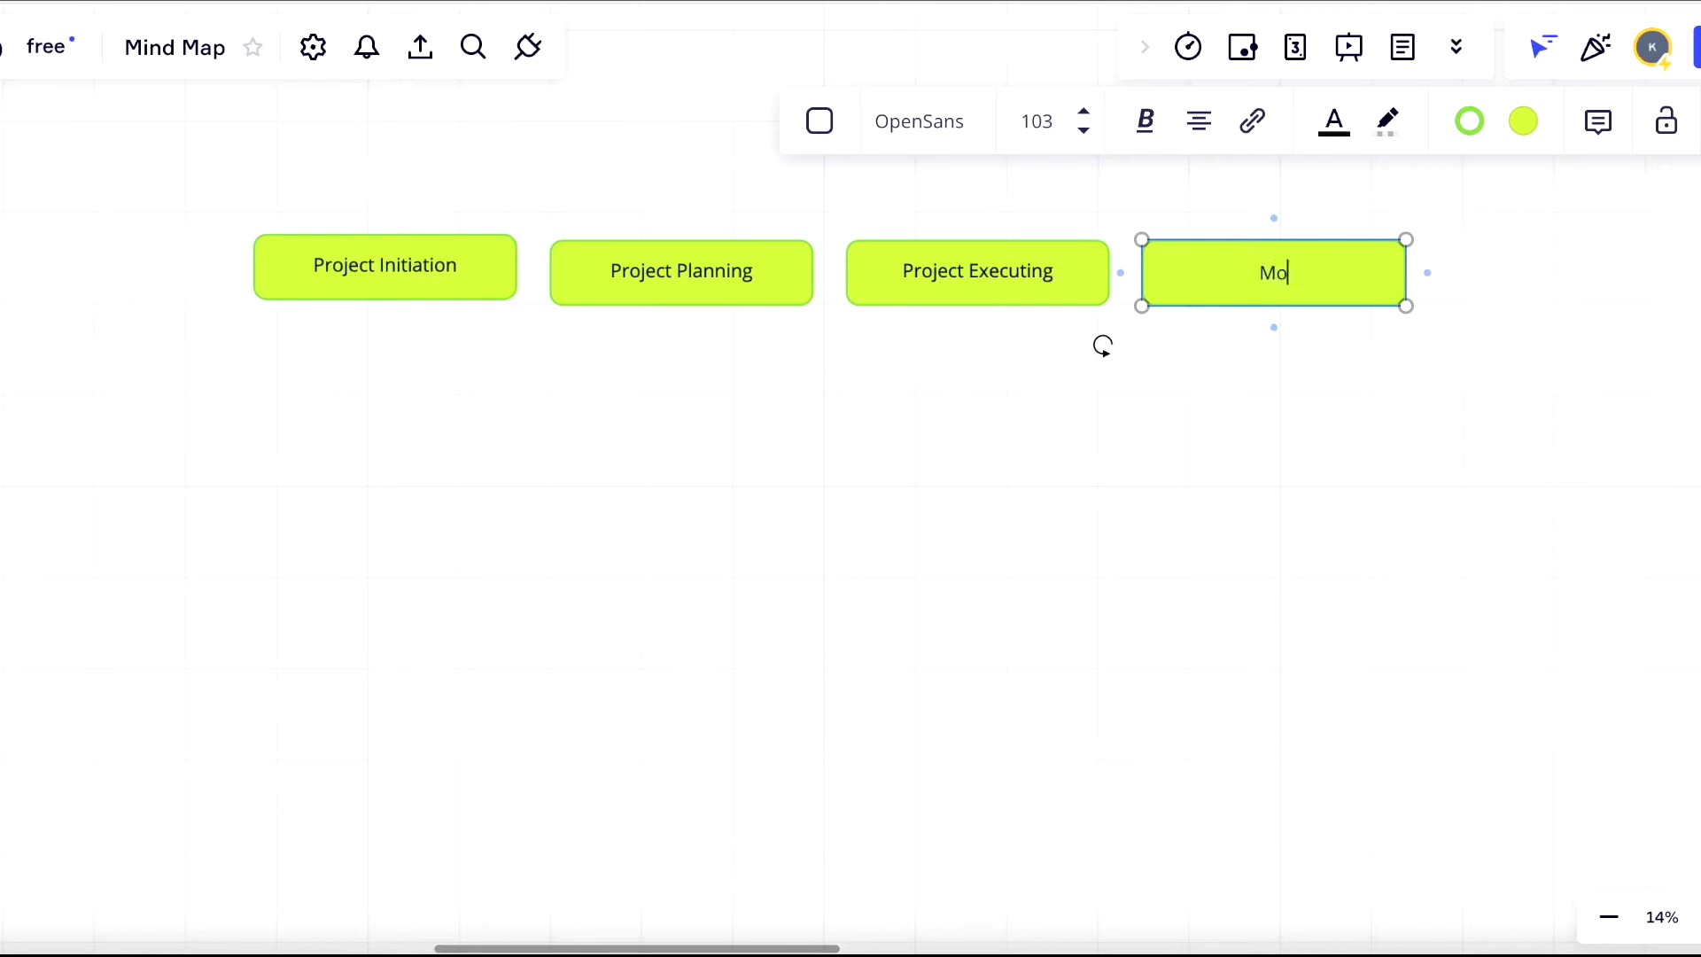
pyautogui.write('nitoring and Con')
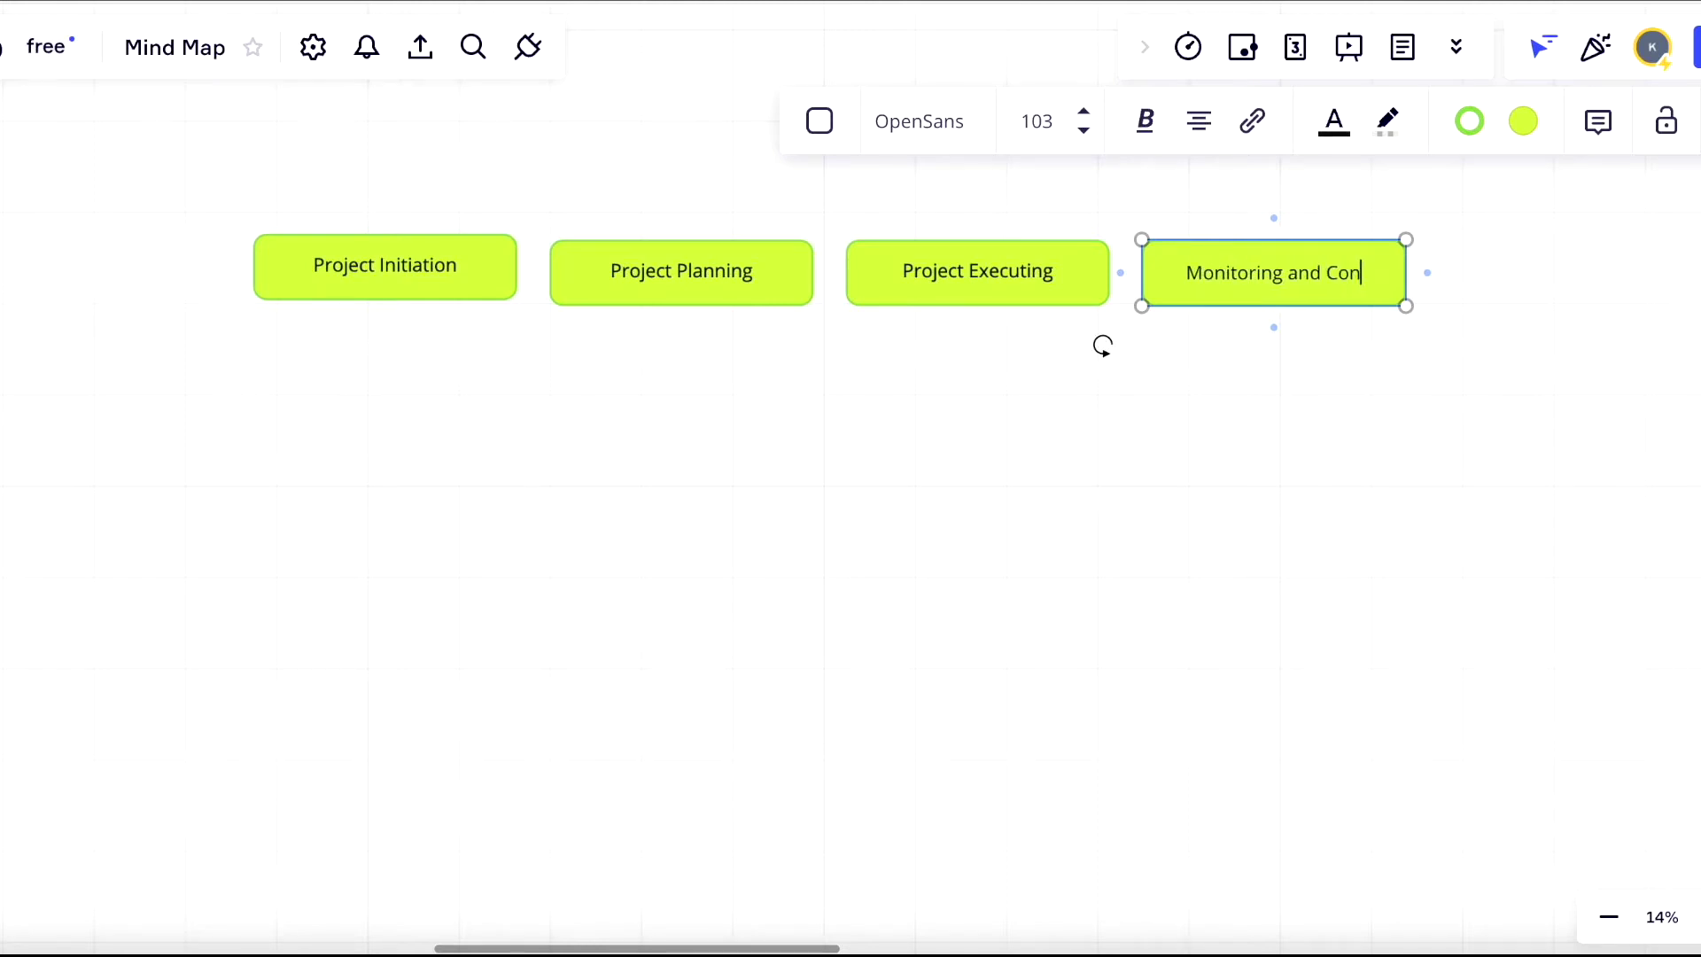
pyautogui.write('tro')
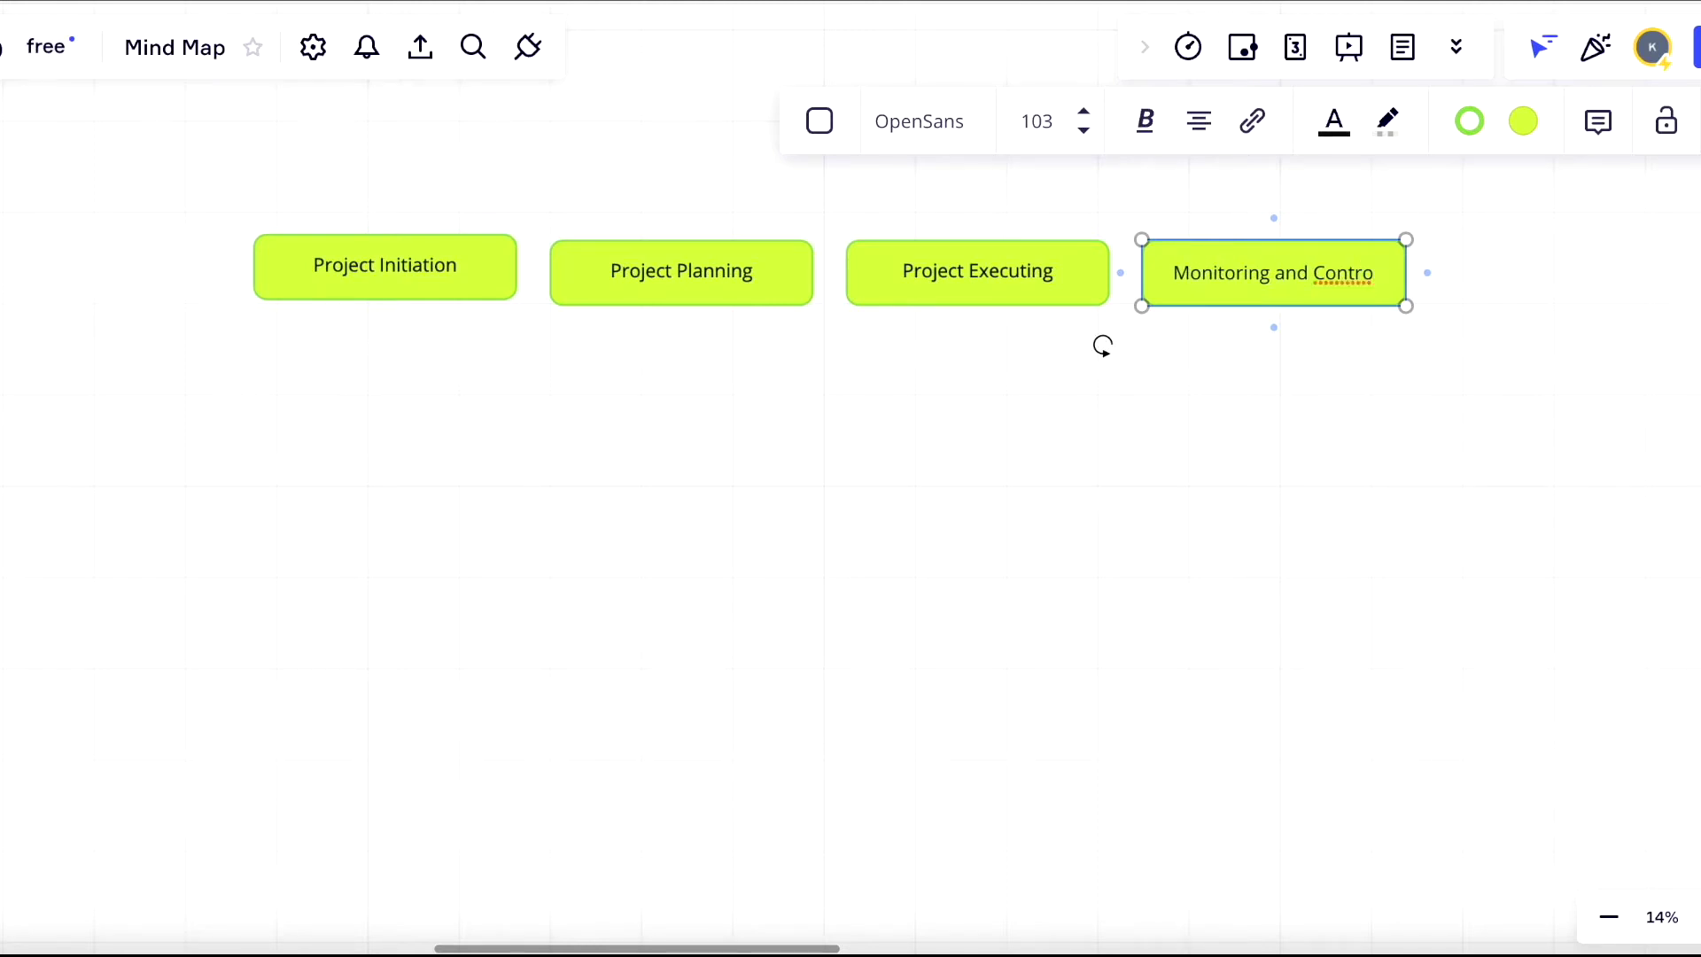
pyautogui.write('lling')
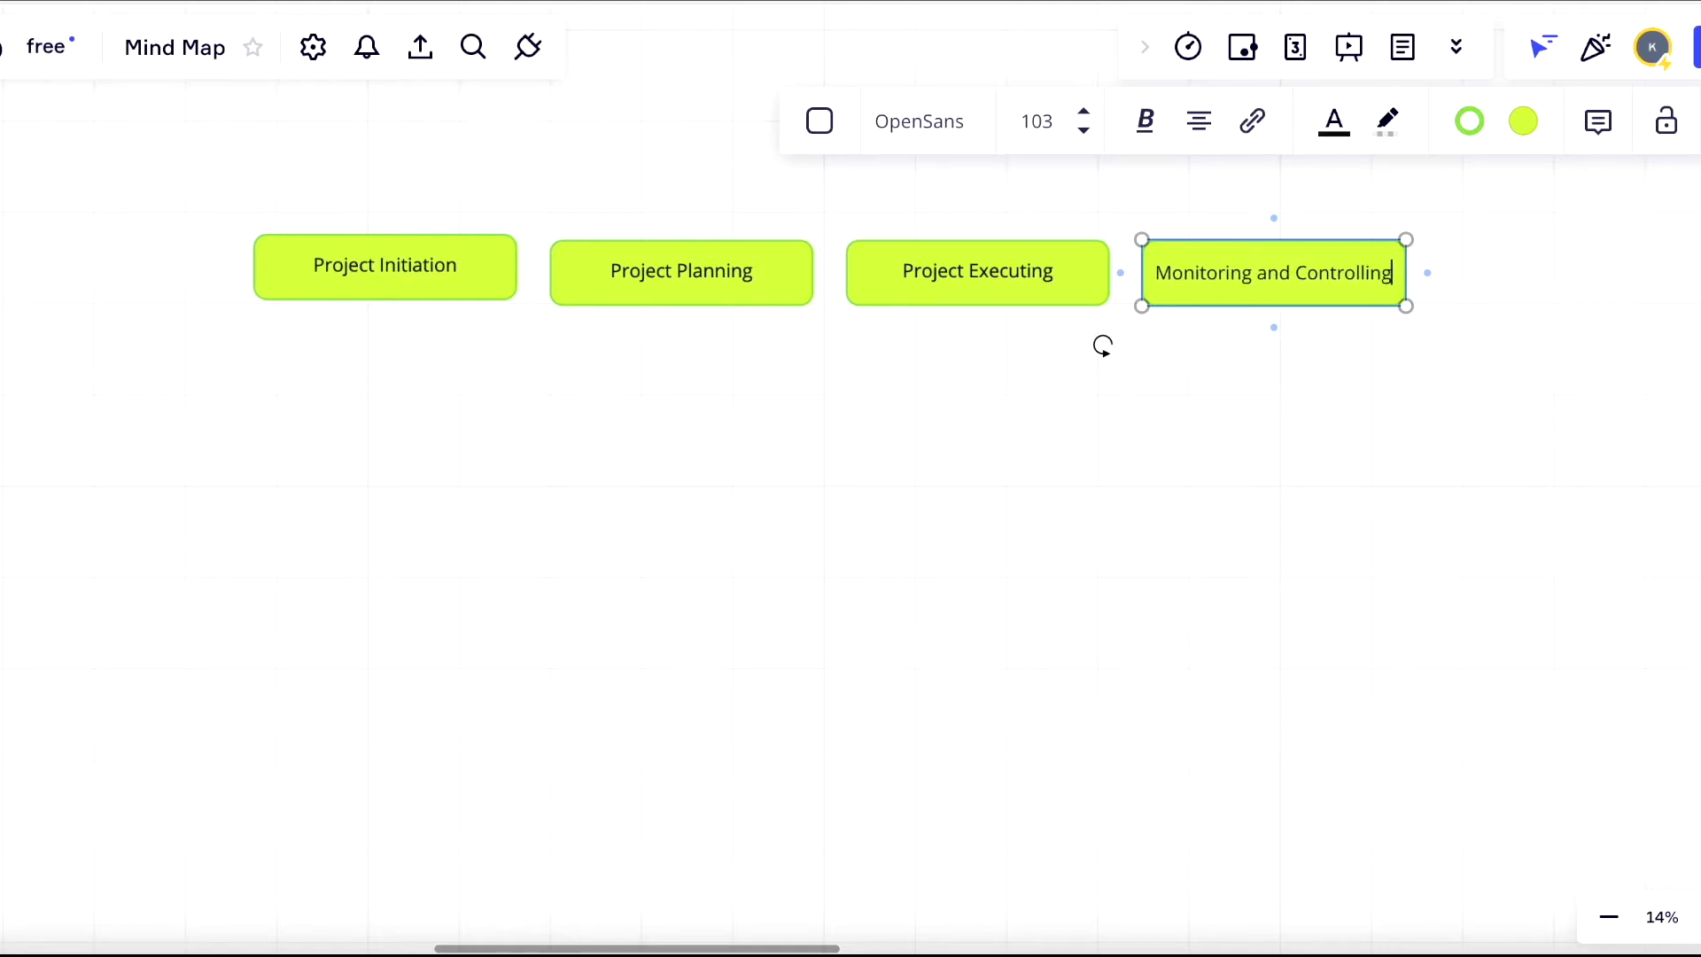
pyautogui.click(1238, 381)
pyautogui.hotkey('ctrl', 'v')
pyautogui.moveTo(1220, 342); pyautogui.dragTo(1519, 268)
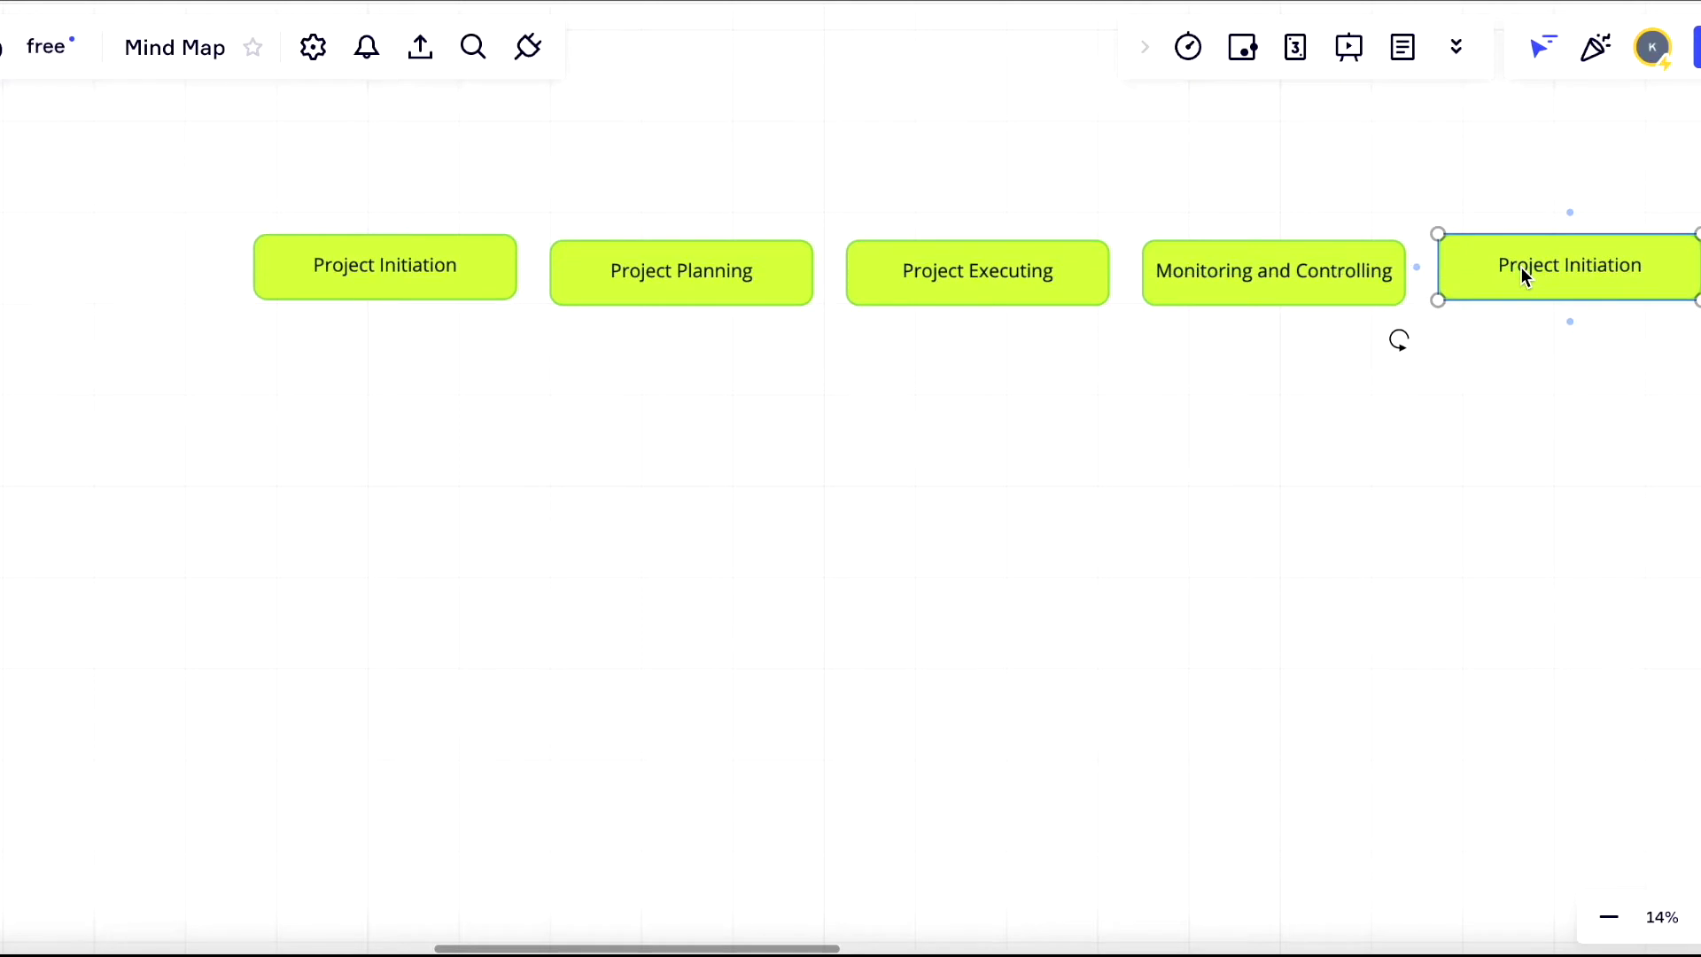
pyautogui.doubleClick(1587, 263)
# - Finish the 'Project Closing' label and nudge the Closing and Initiation boxes level with the row
pyautogui.write('Closing')
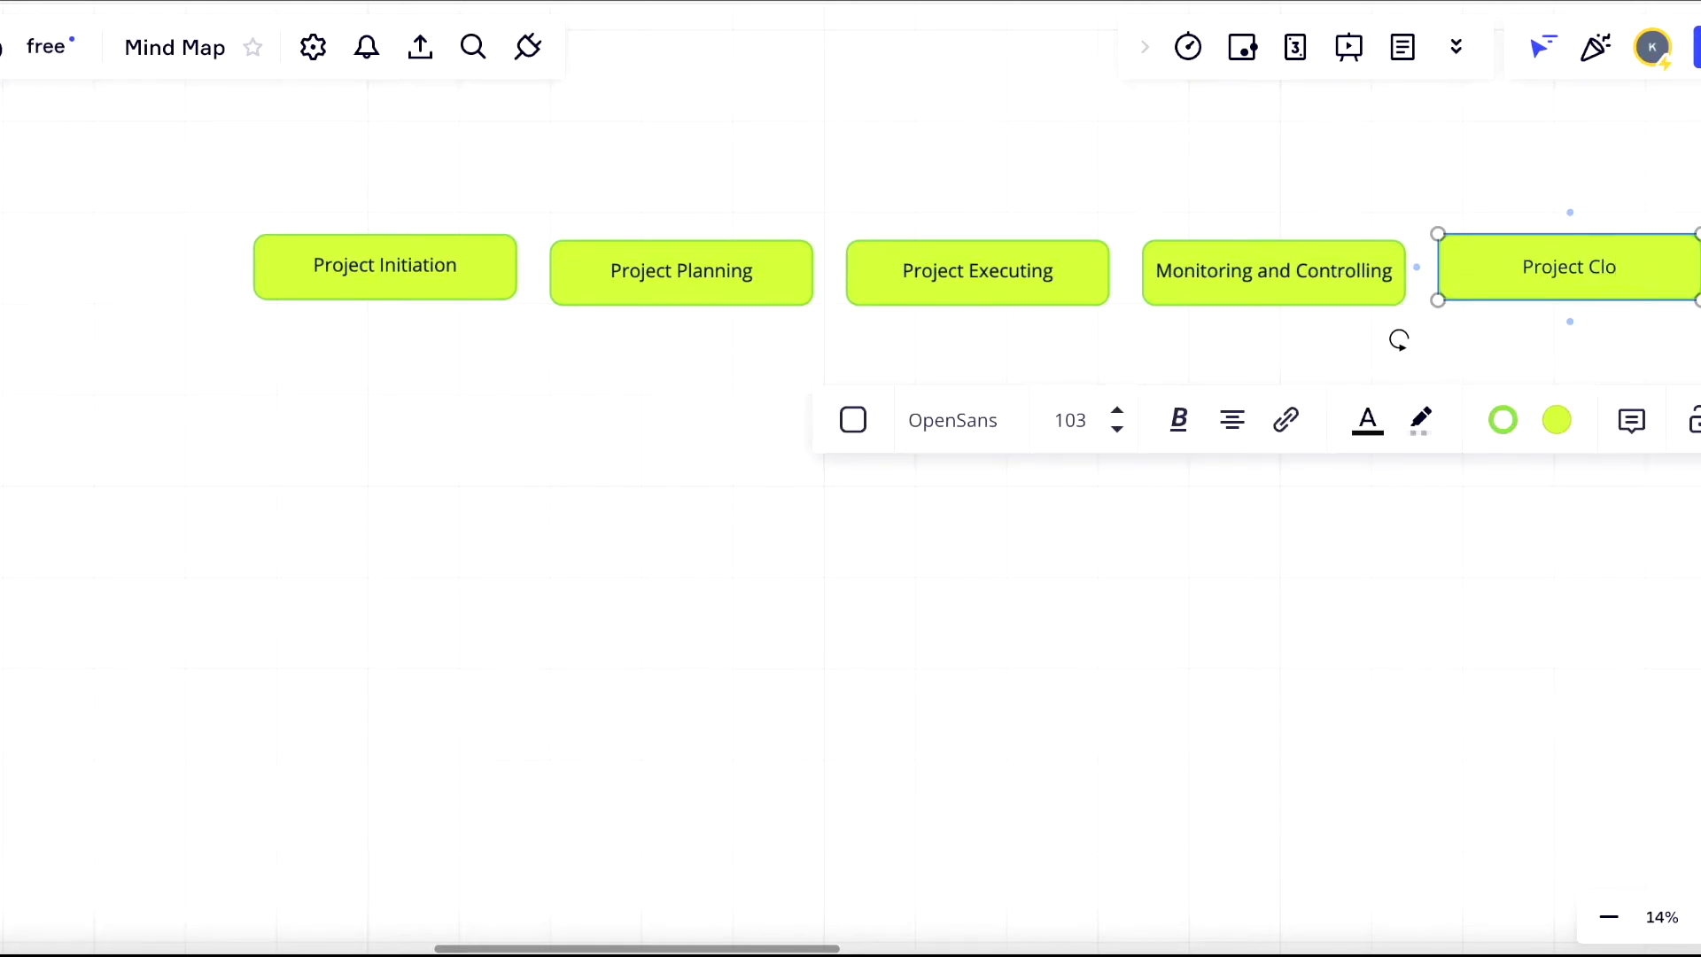
pyautogui.click(1451, 570)
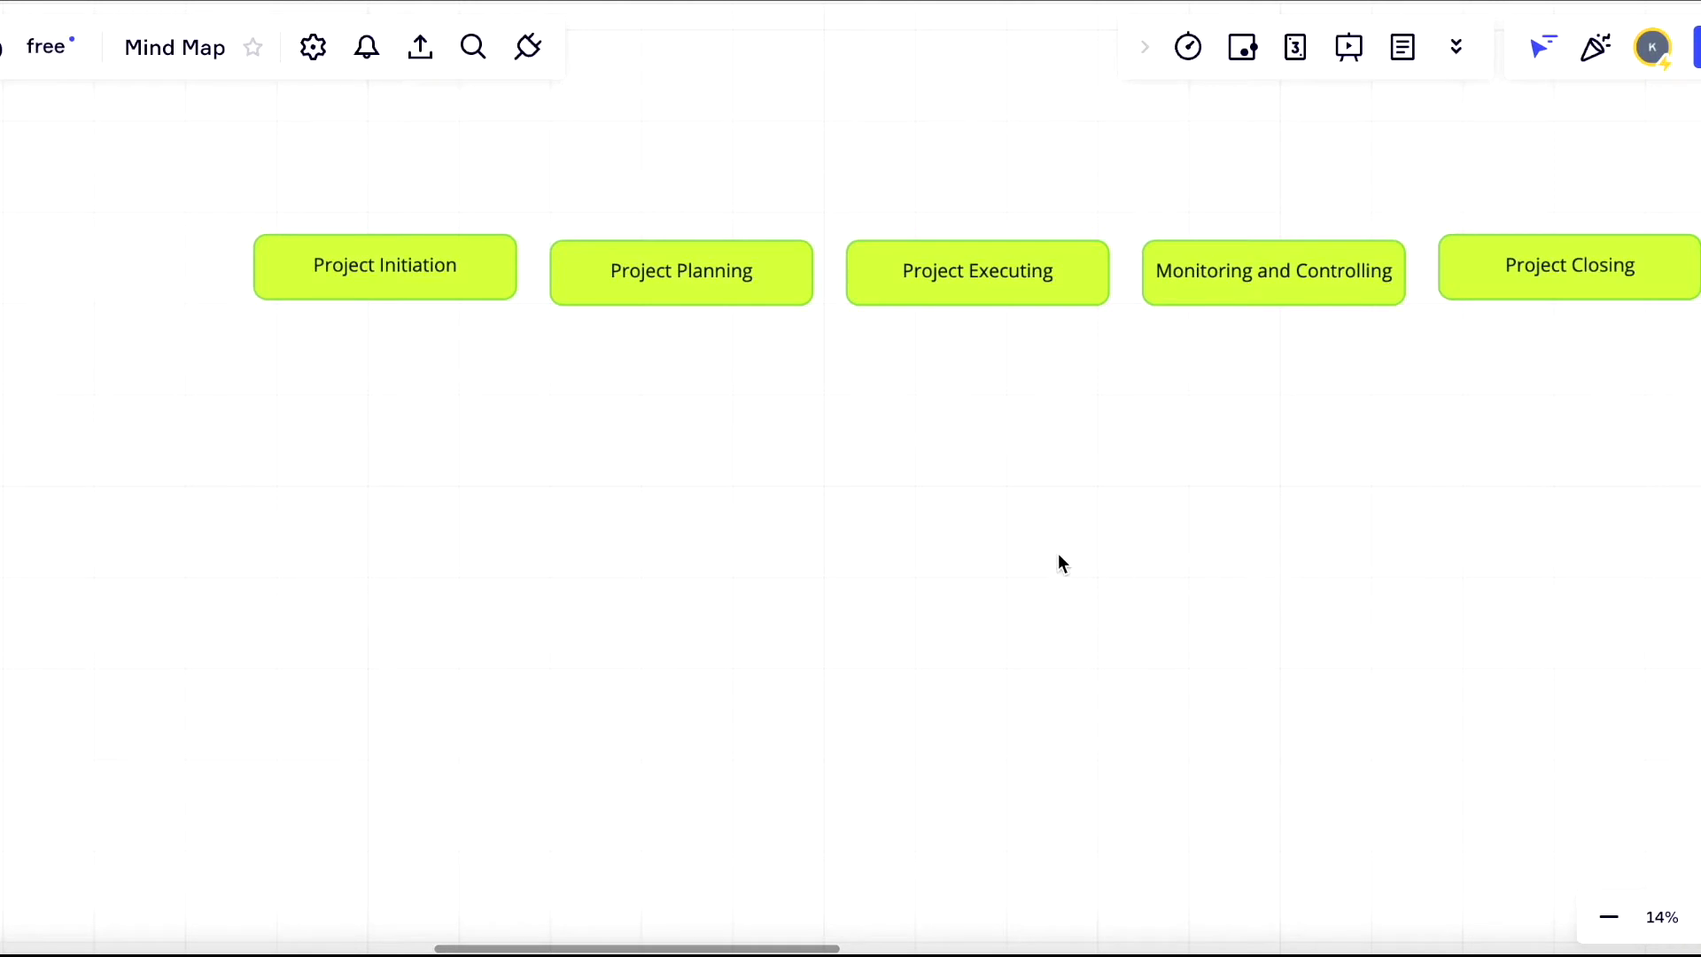
pyautogui.hscroll(2, 779, 544)
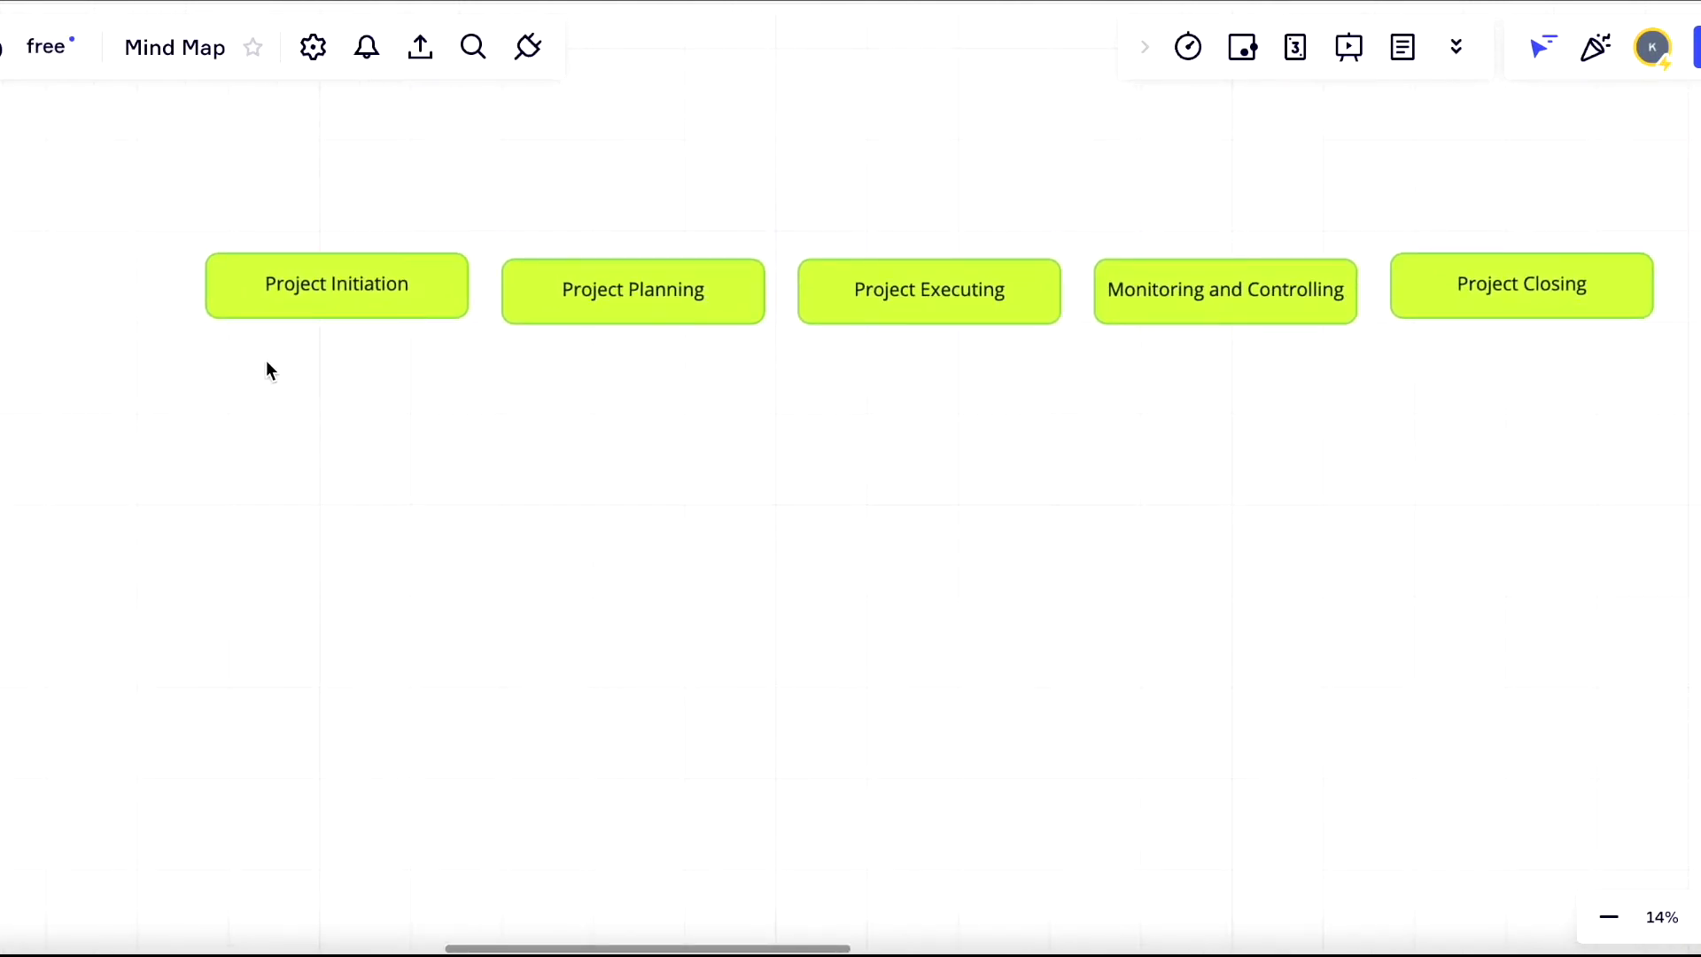
pyautogui.moveTo(1467, 289); pyautogui.dragTo(1469, 298)
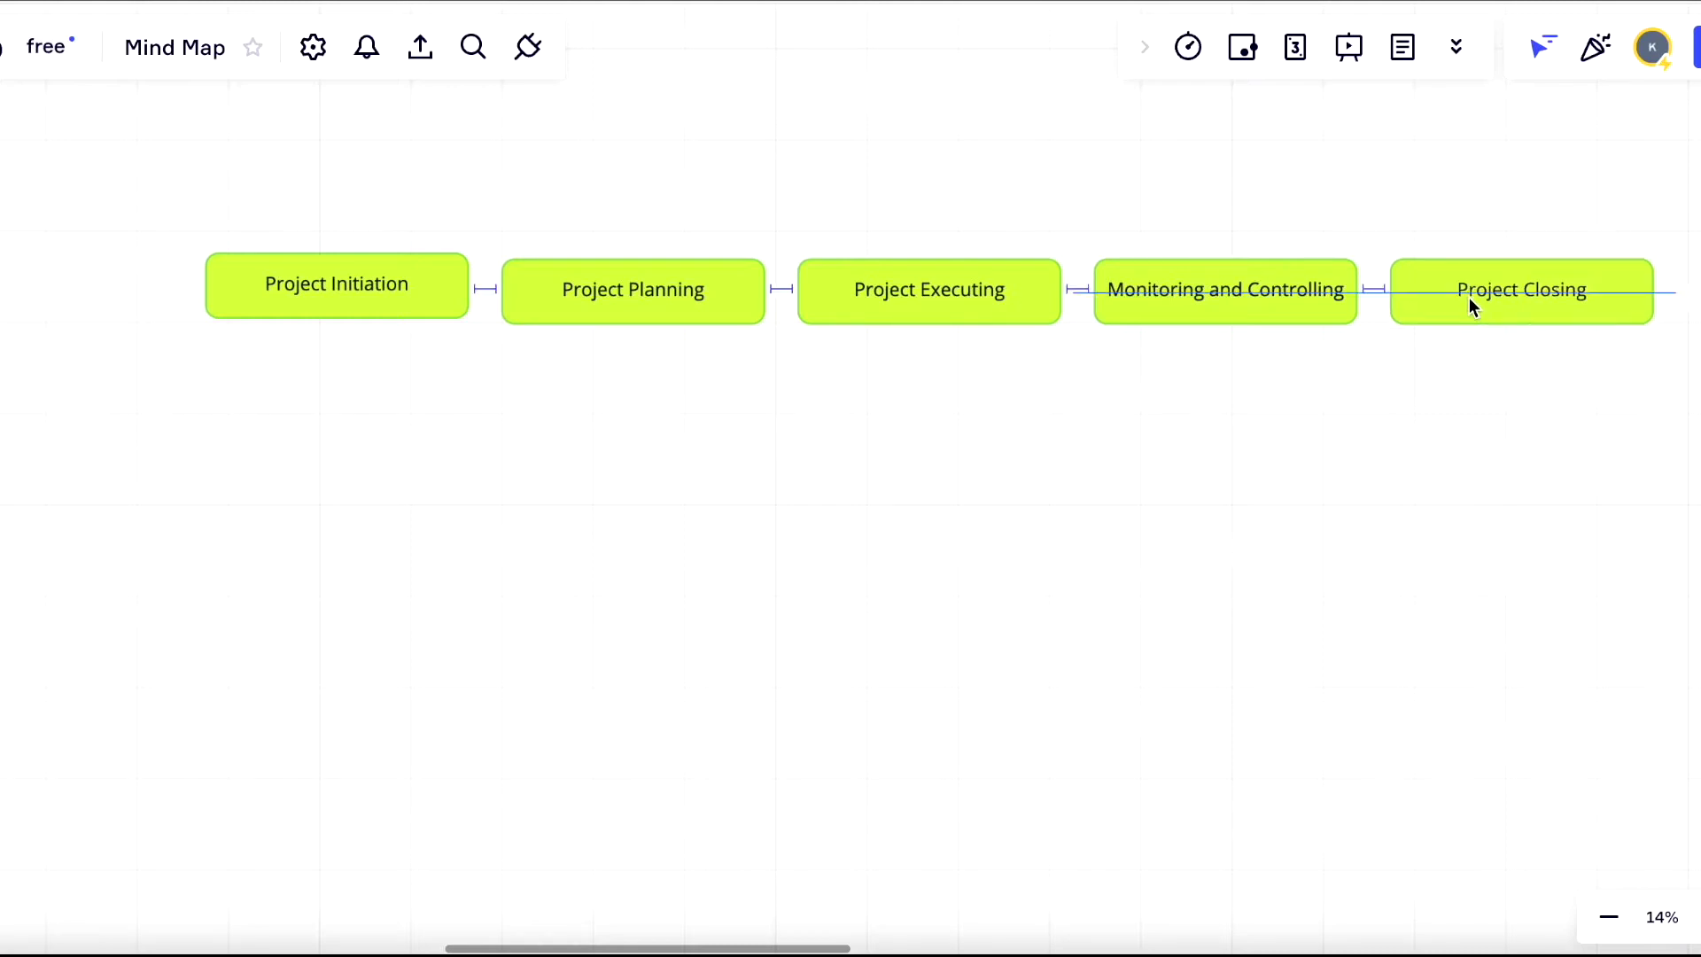
pyautogui.moveTo(404, 293); pyautogui.dragTo(404, 300)
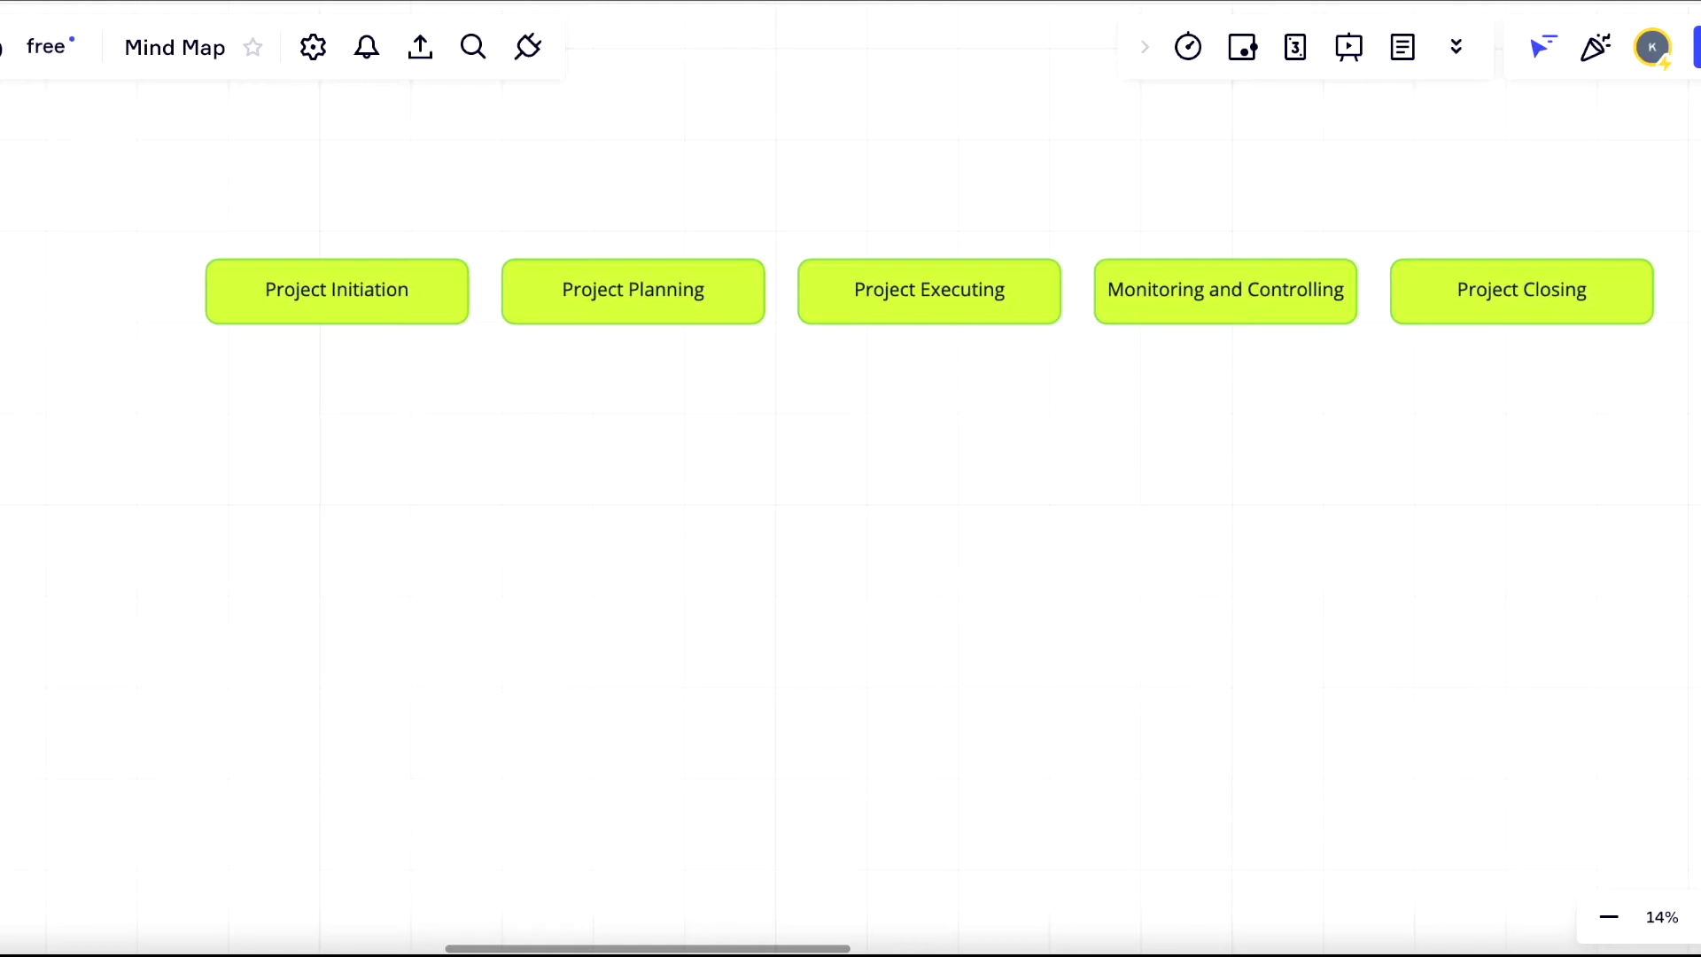
# - Draw a teal rounded rectangle with a dark green border below the phase row
pyautogui.click(7, 355)
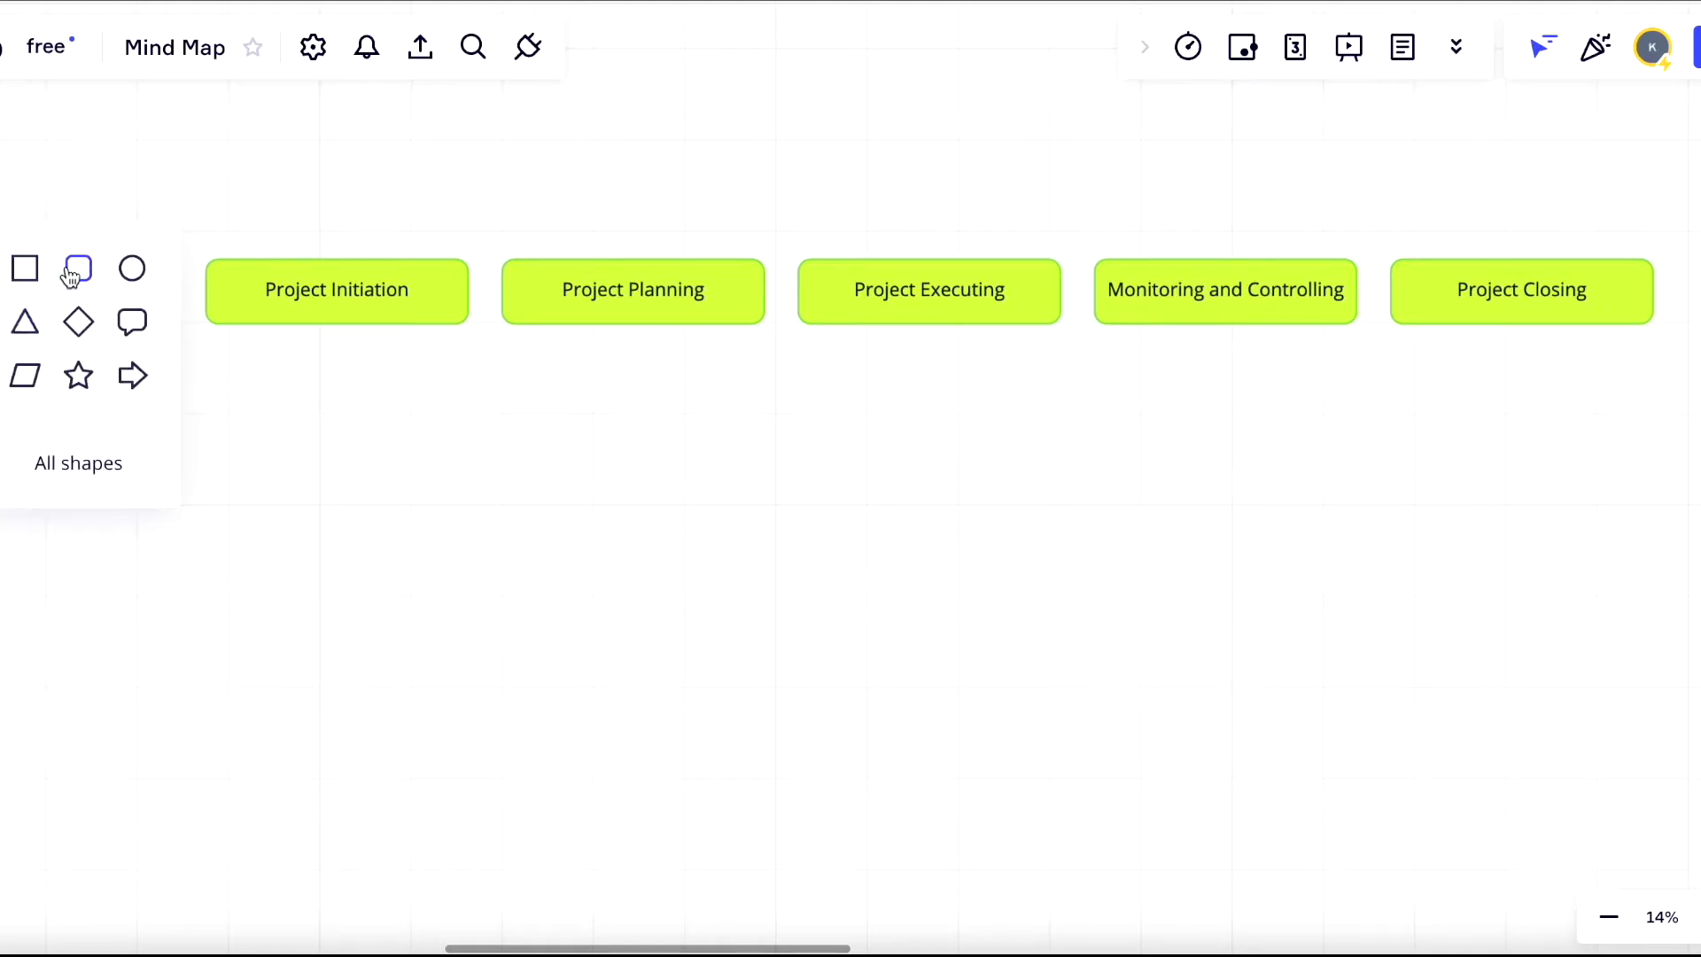
pyautogui.moveTo(77, 266); pyautogui.dragTo(580, 505)
pyautogui.click(829, 283)
pyautogui.click(857, 539)
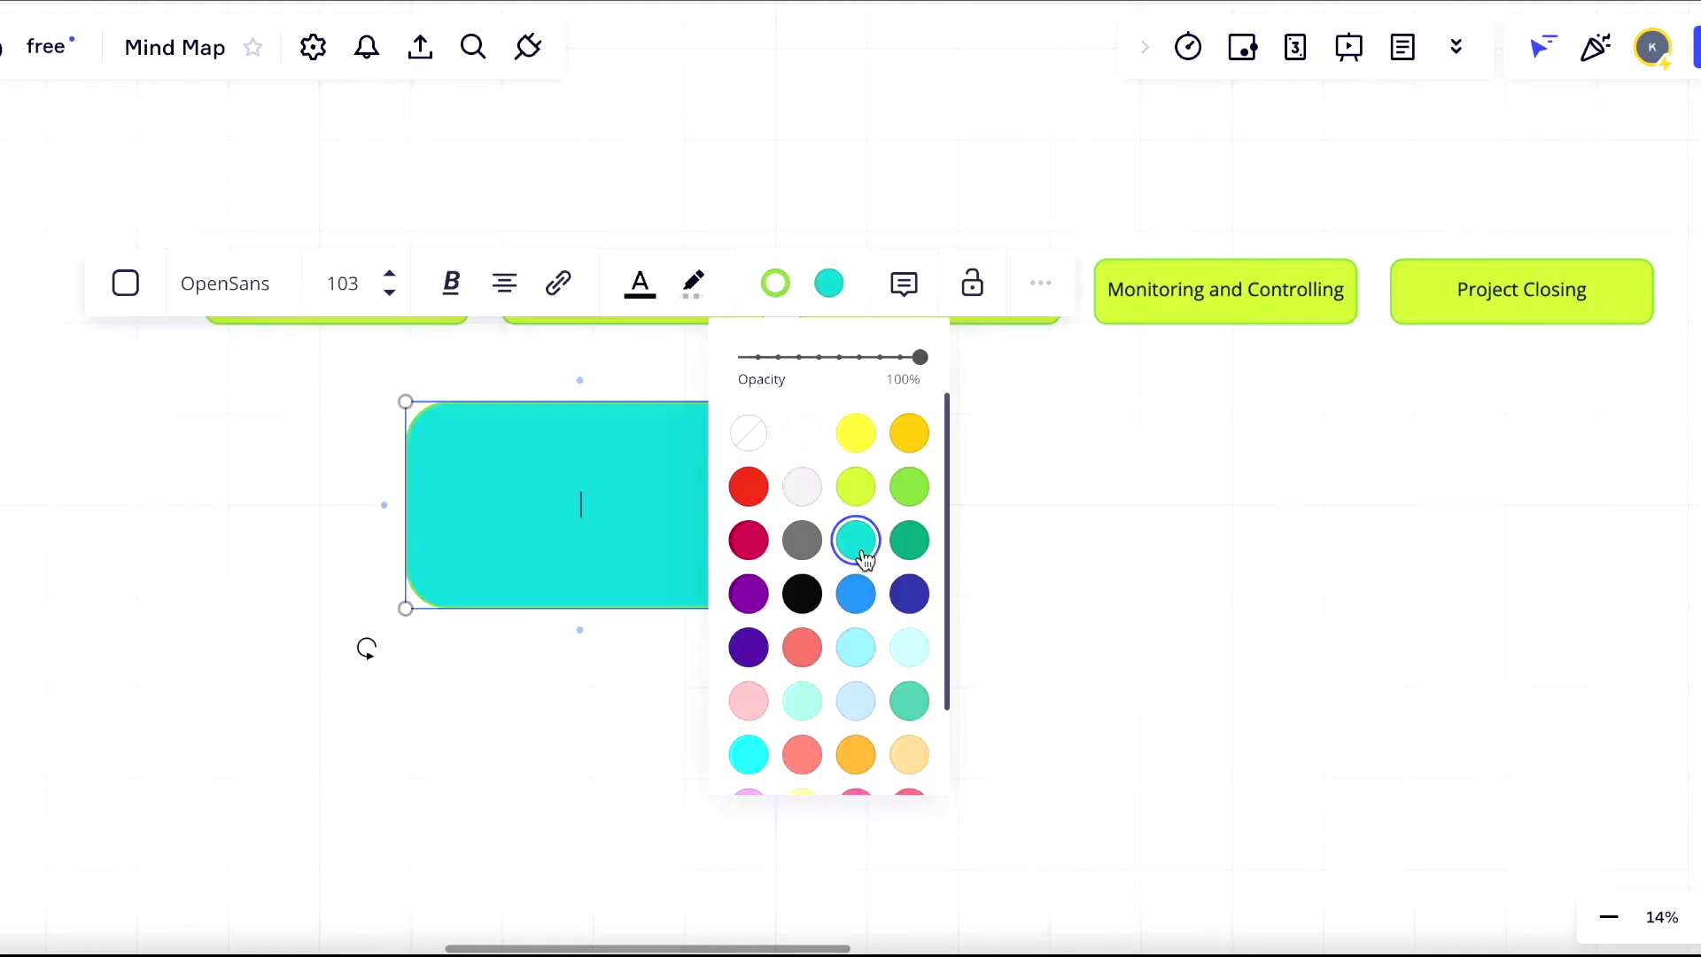
pyautogui.click(776, 284)
pyautogui.click(857, 644)
pyautogui.click(542, 569)
pyautogui.click(826, 520)
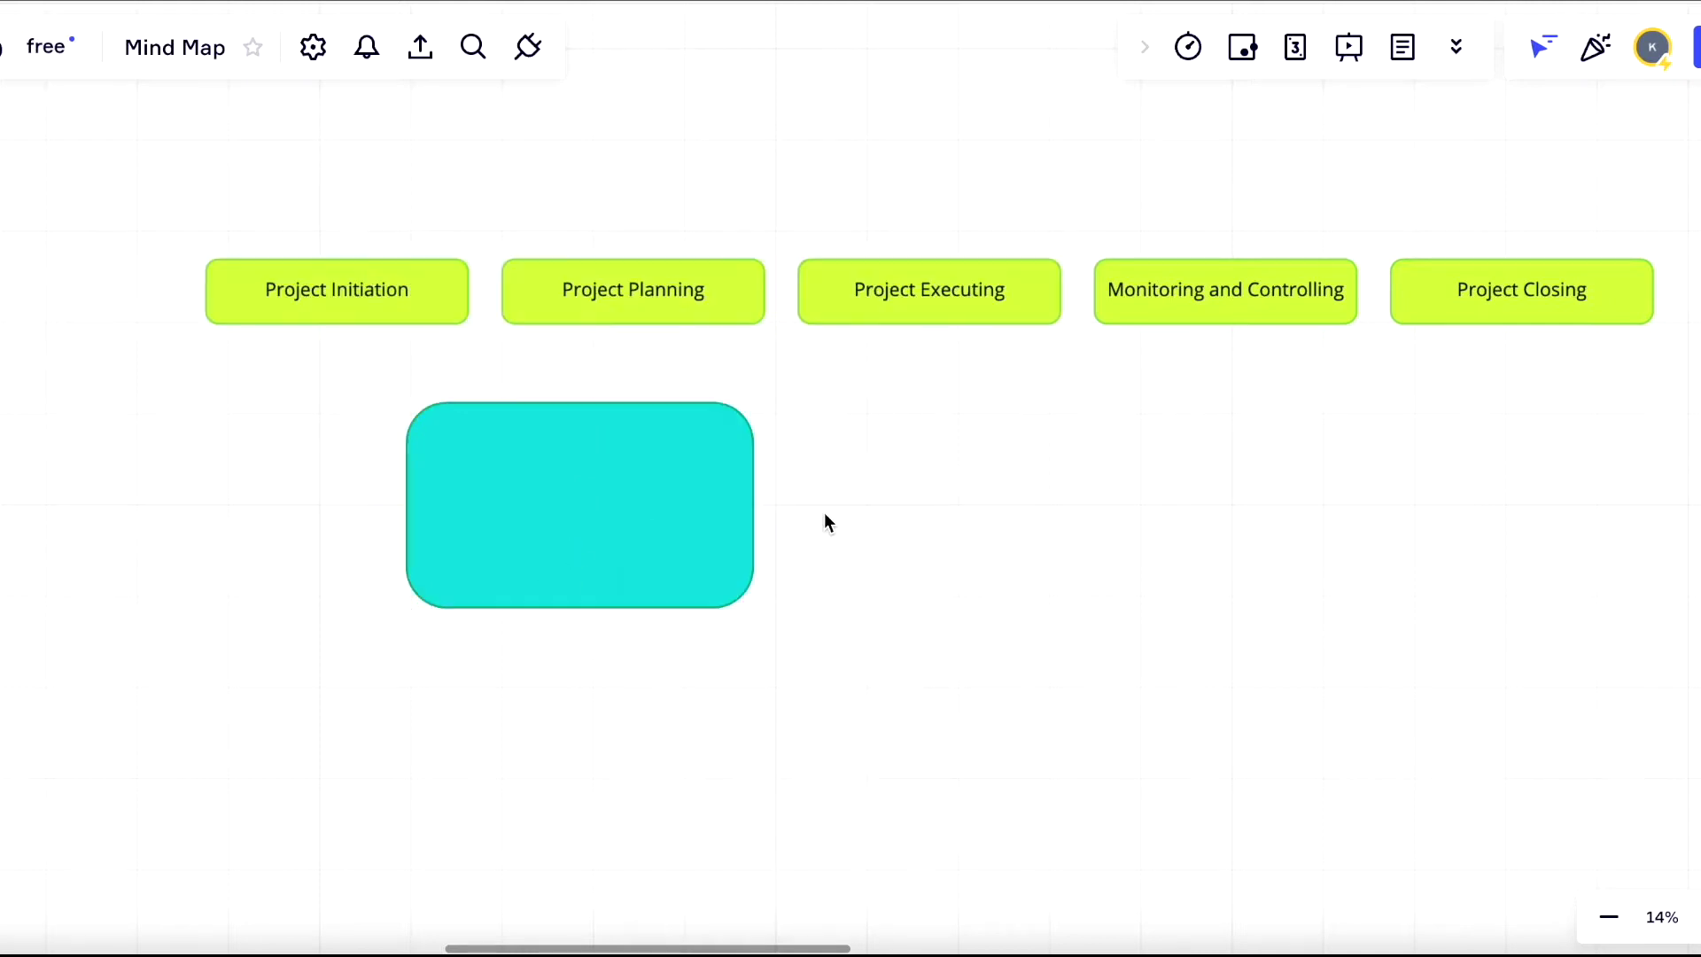
# - Label the teal box 'WATERFALL'
pyautogui.click(539, 508)
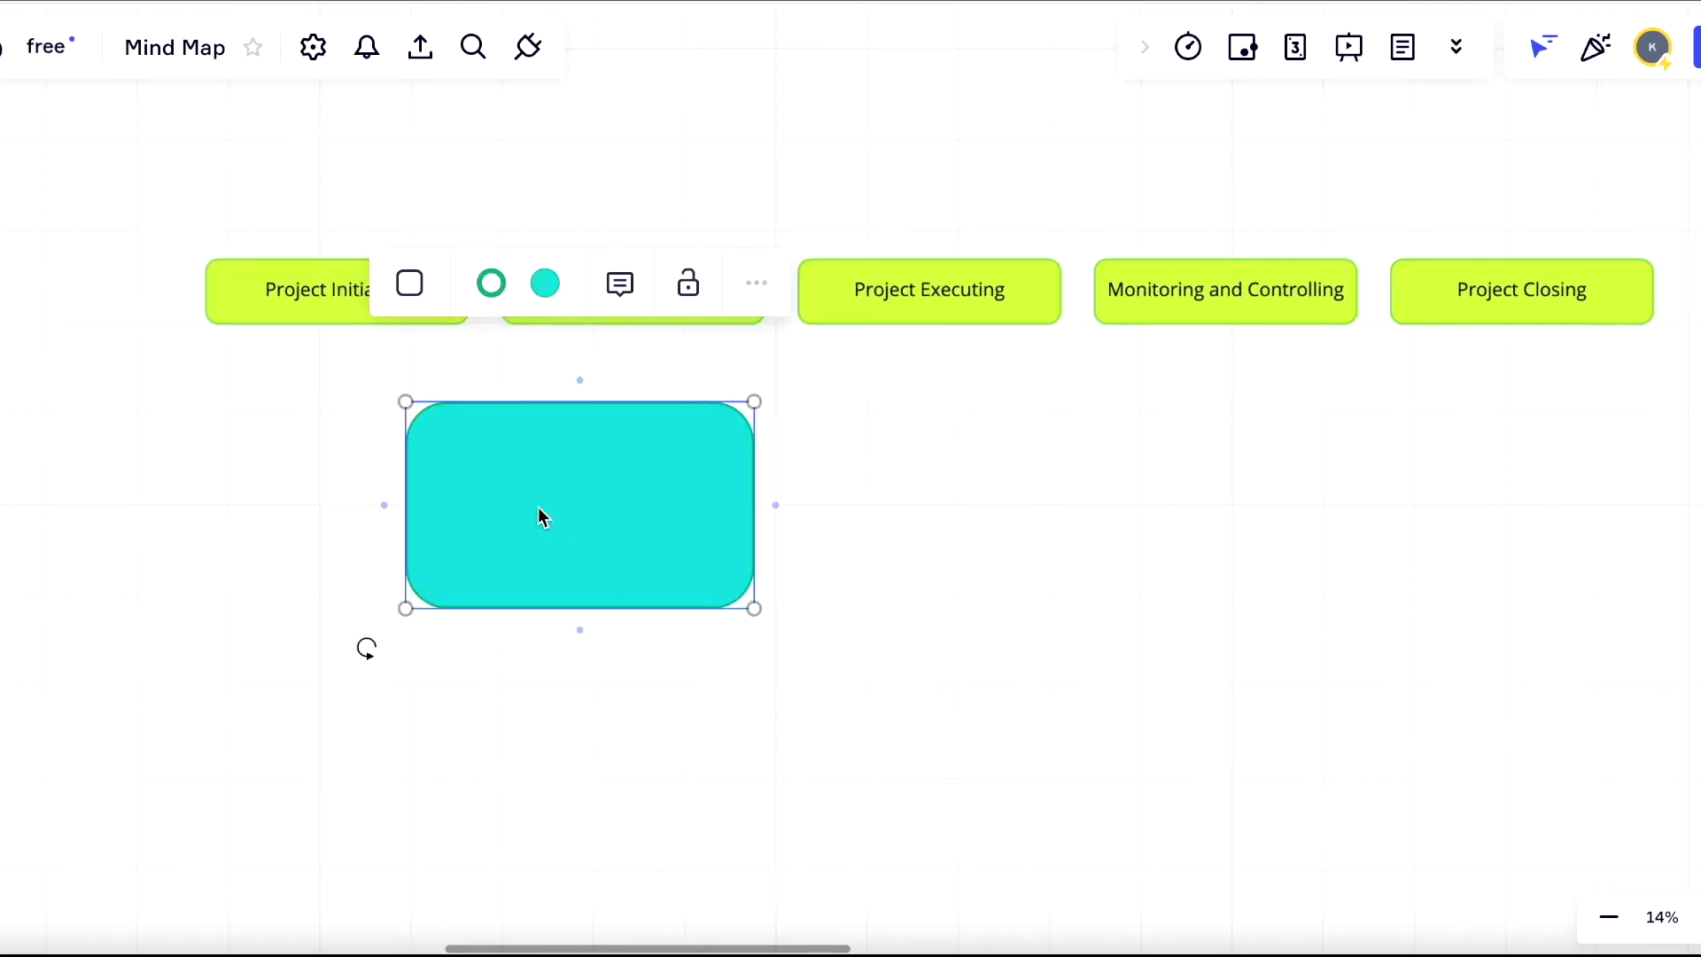
pyautogui.click(582, 494)
pyautogui.write('WATER')
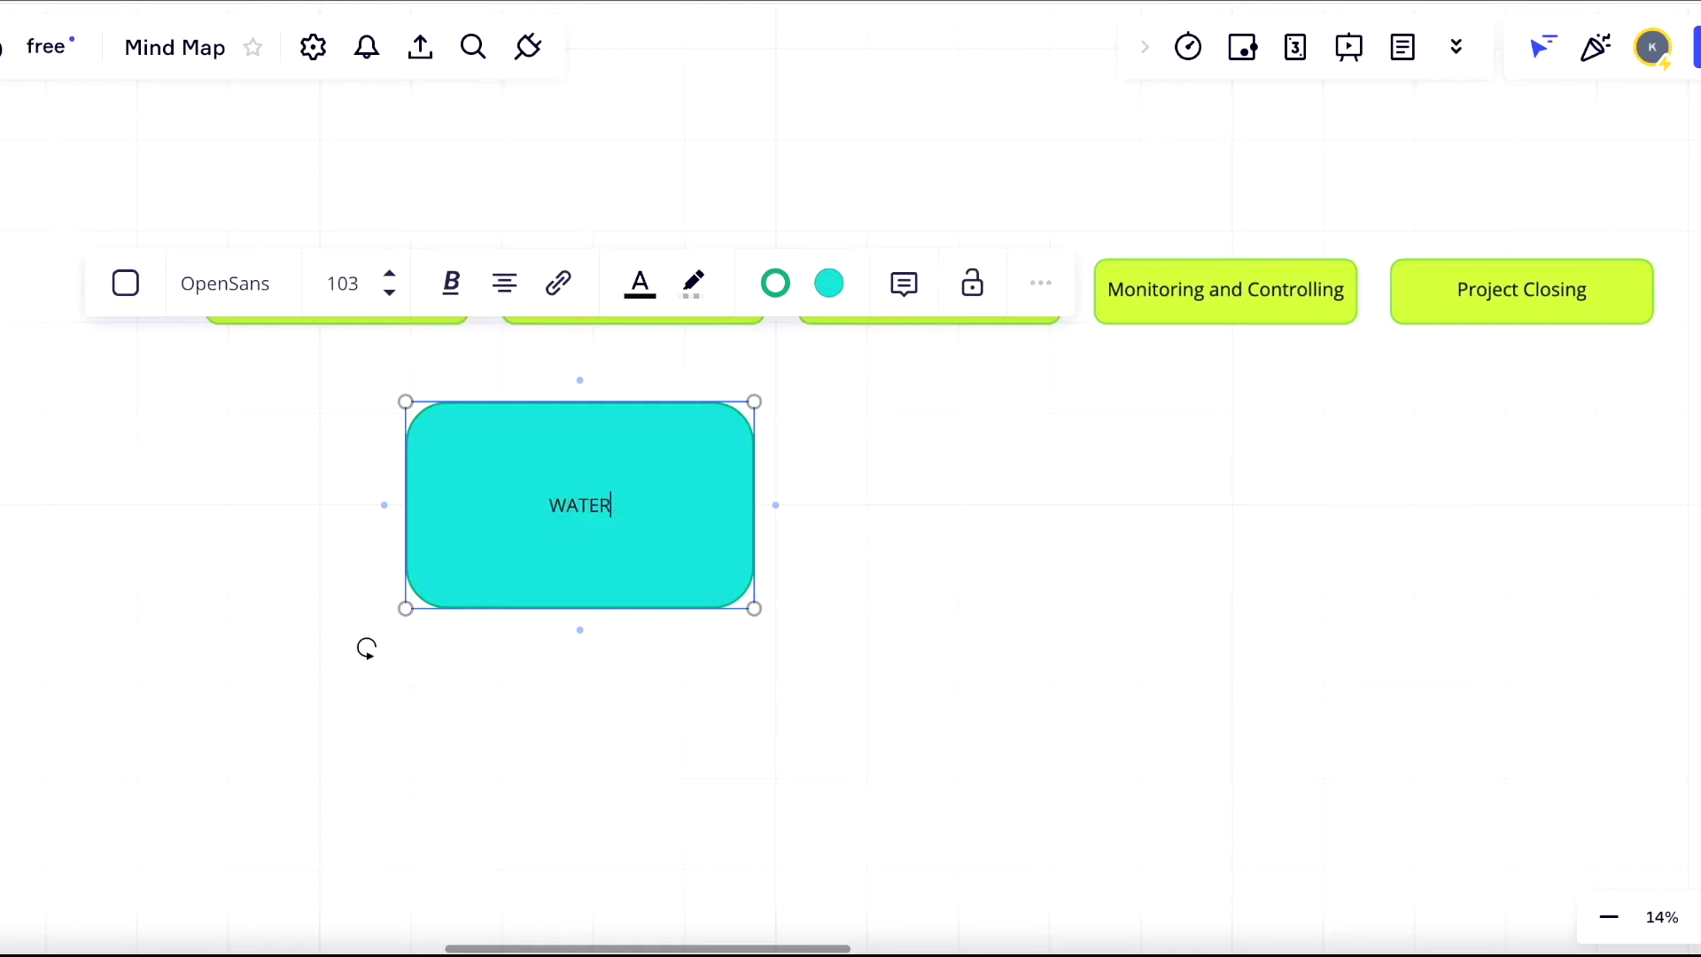
pyautogui.write('FALL')
pyautogui.click(626, 620)
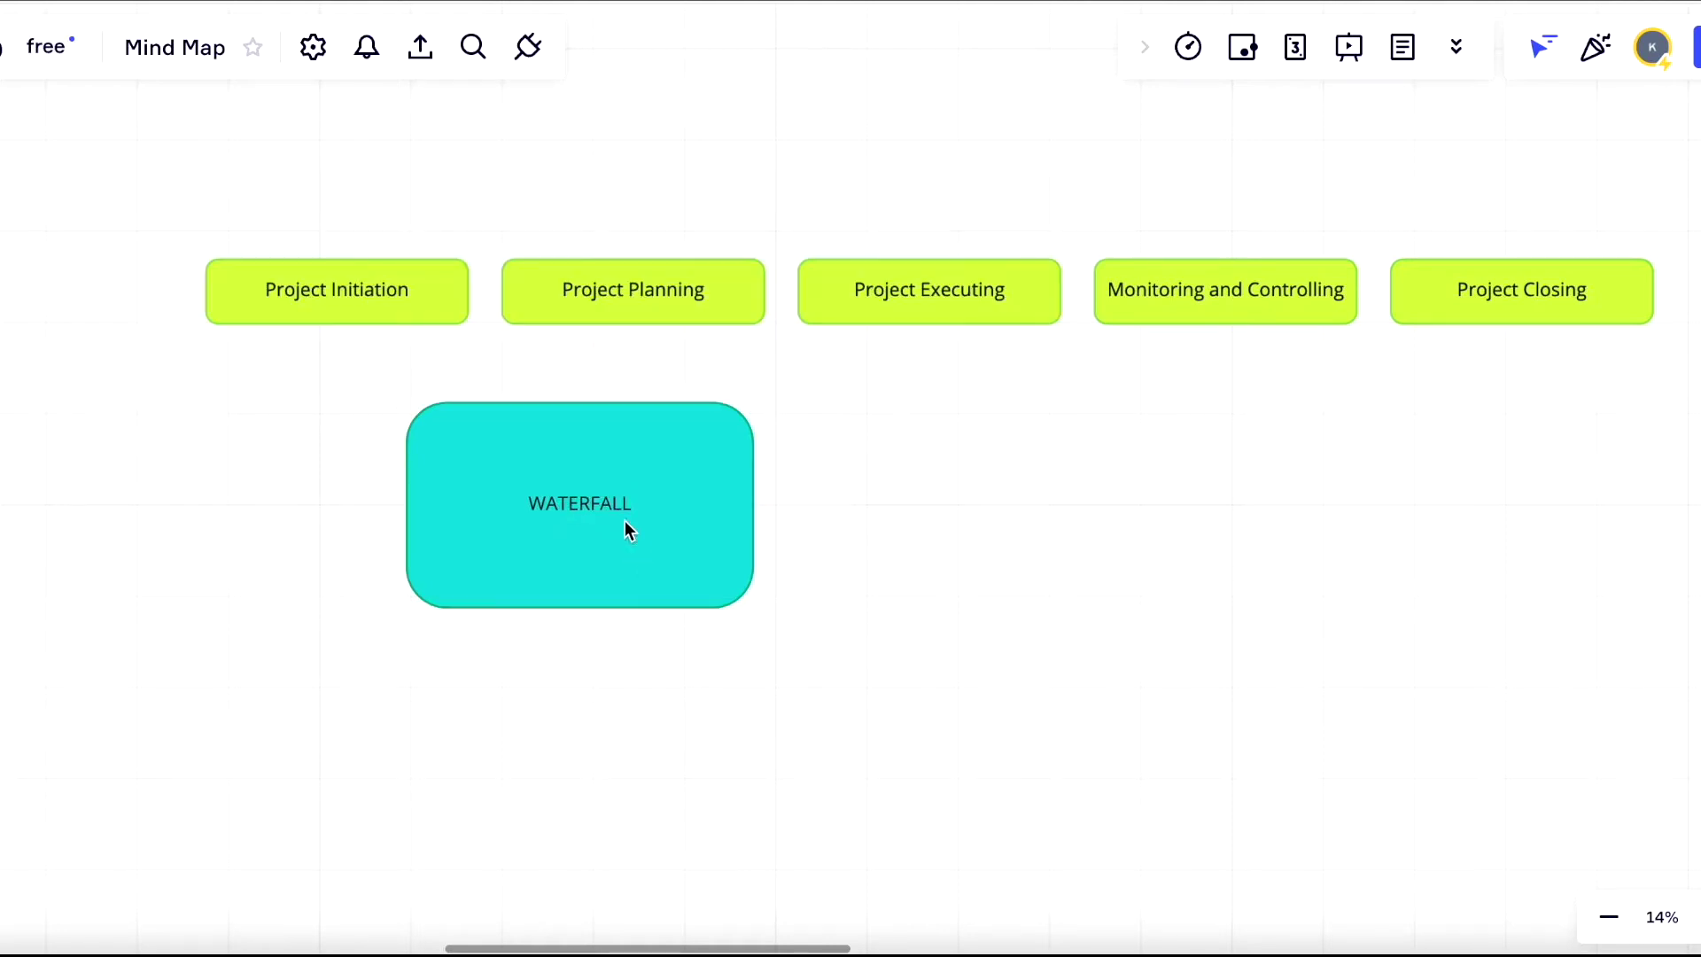
# - Enlarge the WATERFALL text to size 288 and move the box left and slightly down
pyautogui.doubleClick(624, 520)
pyautogui.moveTo(633, 520); pyautogui.dragTo(482, 501)
pyautogui.click(387, 275)
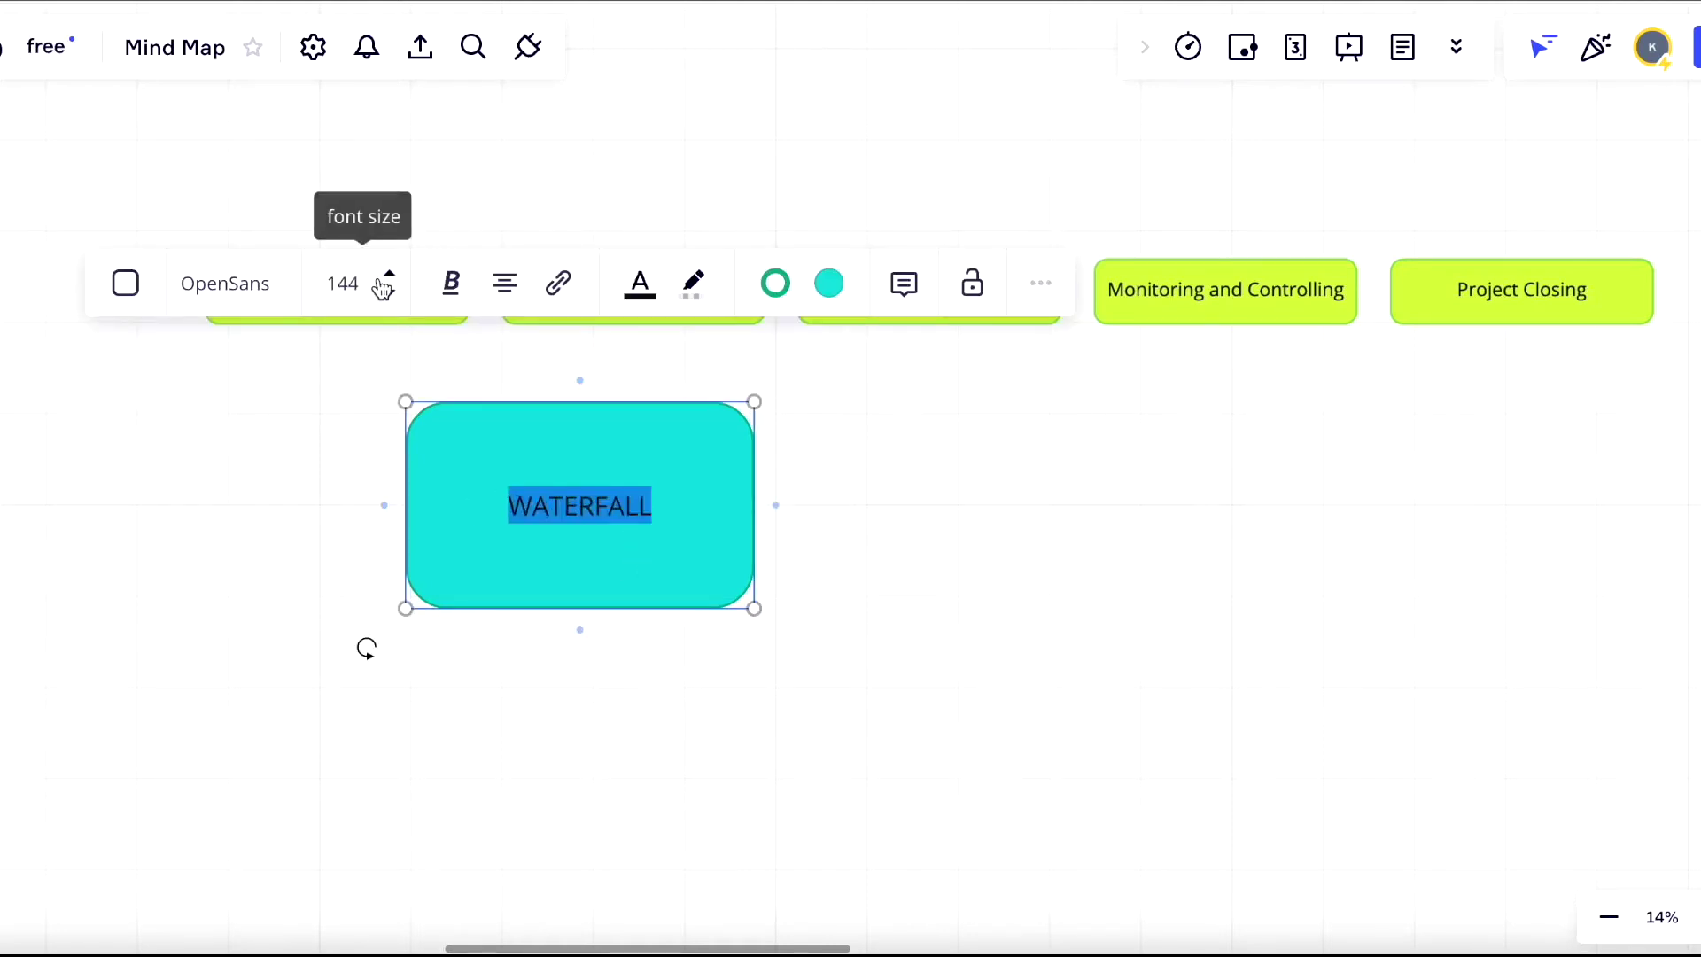
pyautogui.click(389, 276)
pyautogui.click(853, 516)
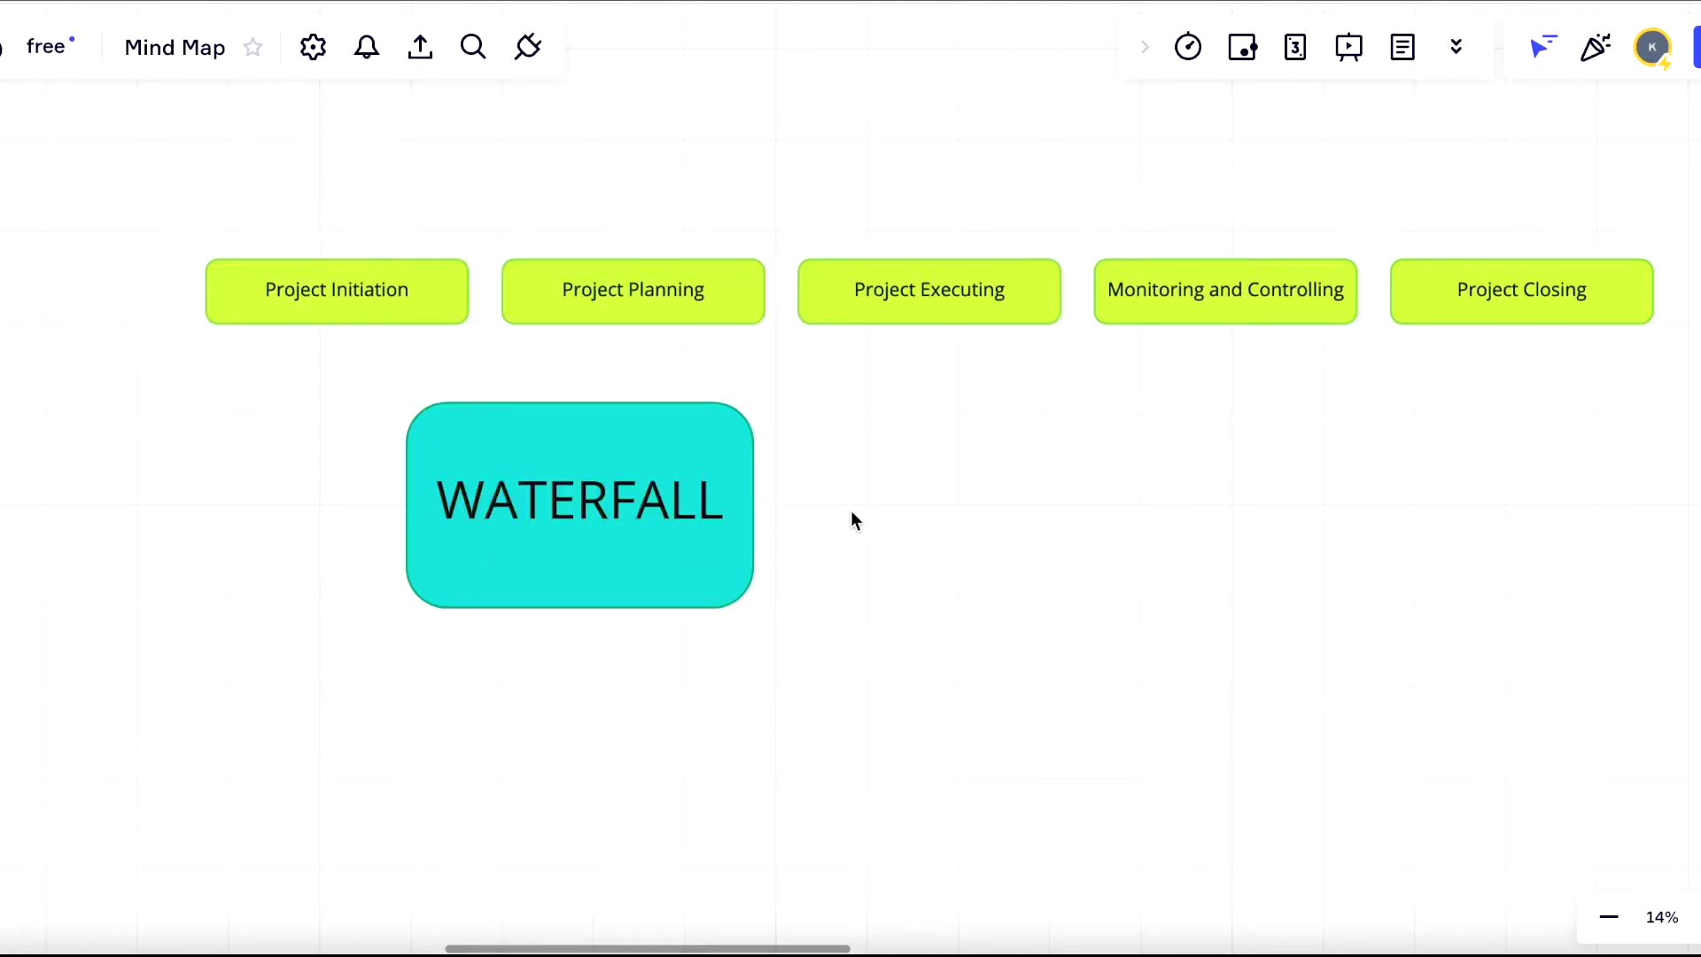
pyautogui.click(635, 539)
pyautogui.moveTo(634, 539); pyautogui.dragTo(462, 564)
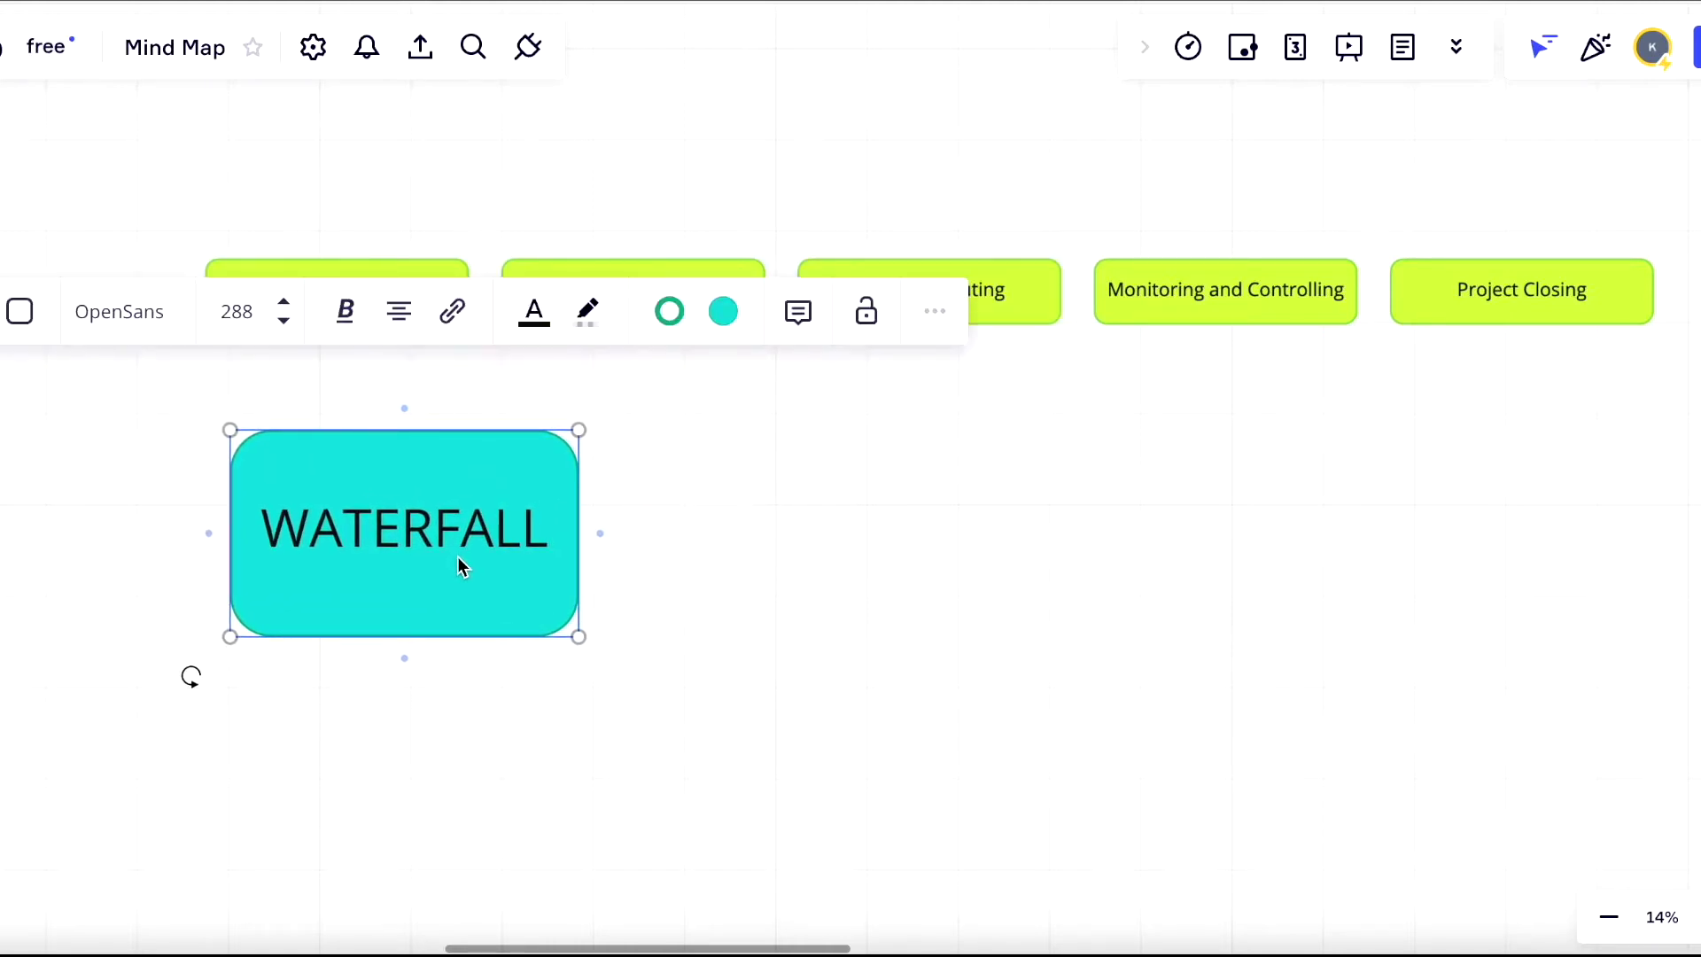
# - Step Project Initiation, Planning, Executing and Monitoring and Controlling diagonally downward
pyautogui.click(742, 617)
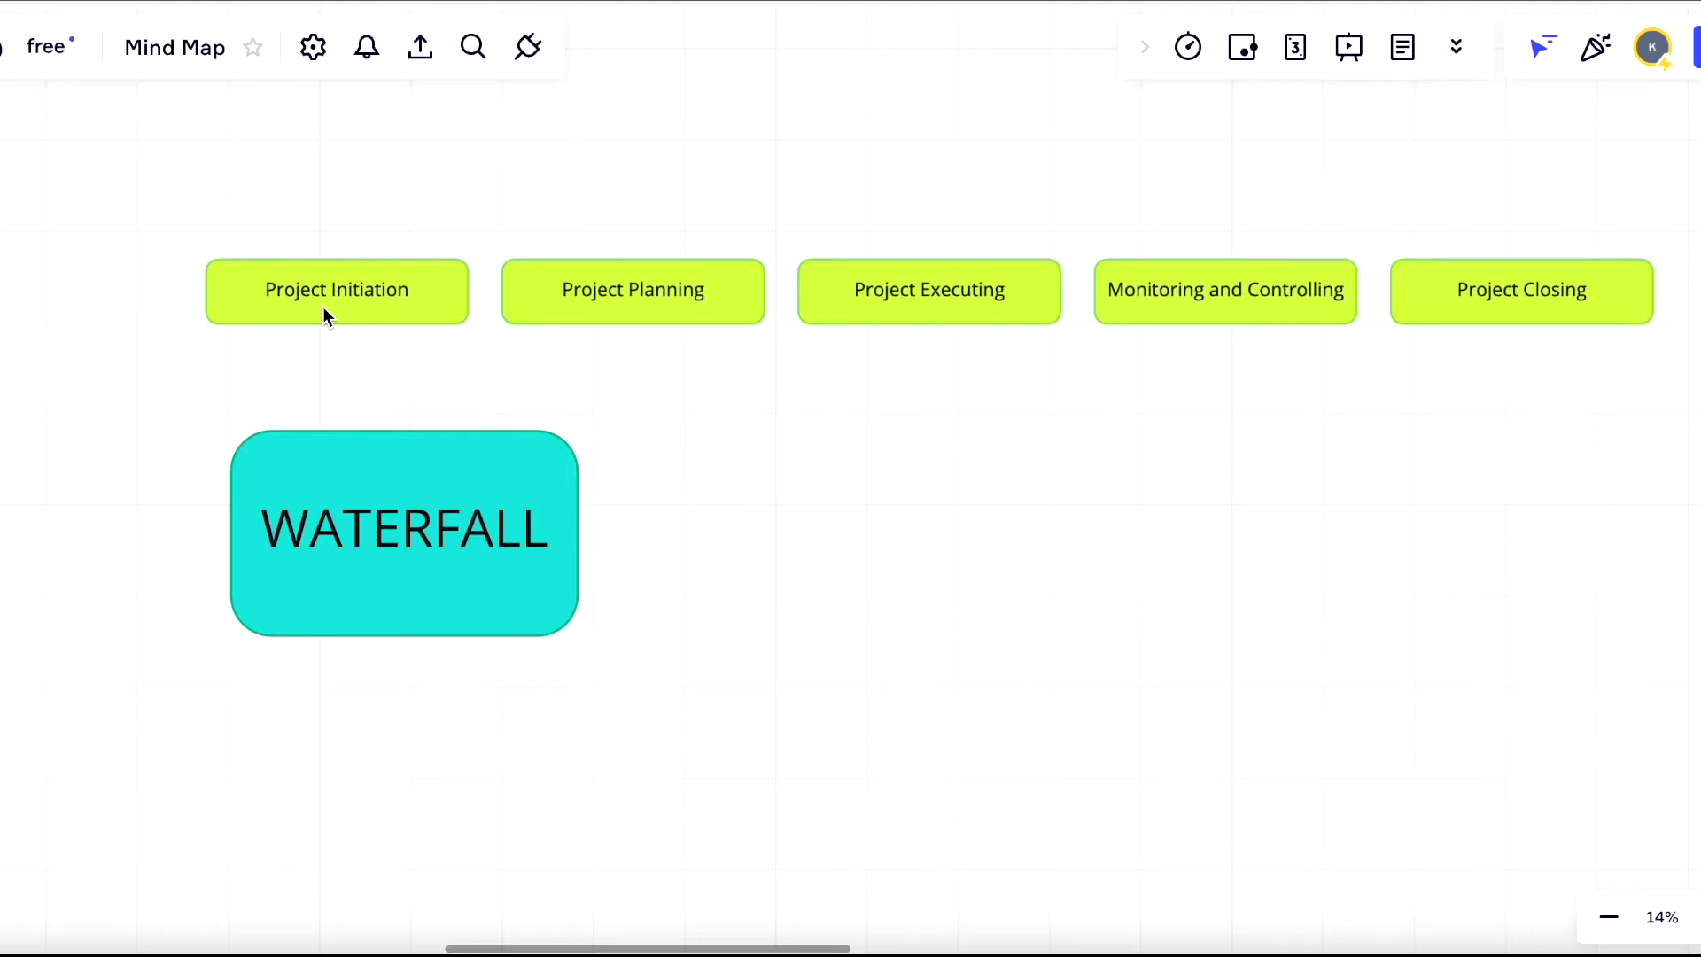
pyautogui.moveTo(323, 309); pyautogui.dragTo(309, 269)
pyautogui.click(372, 570)
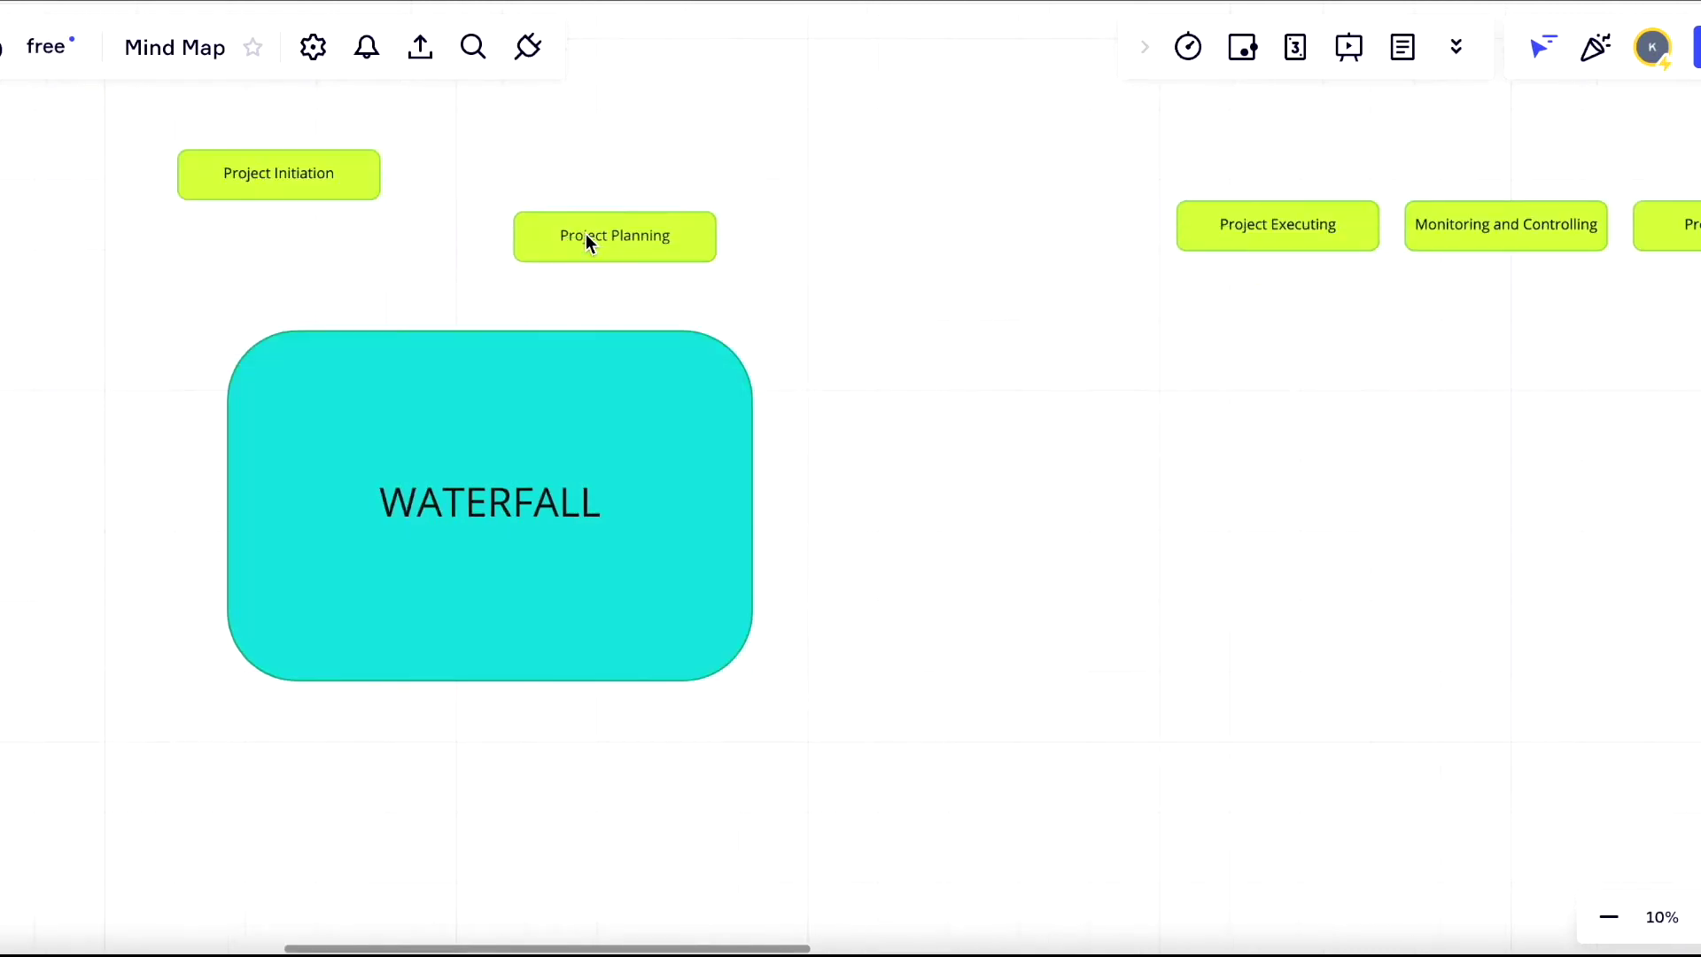
pyautogui.moveTo(586, 234); pyautogui.dragTo(485, 223)
pyautogui.moveTo(1301, 237); pyautogui.dragTo(698, 296)
pyautogui.moveTo(1548, 235); pyautogui.dragTo(496, 312)
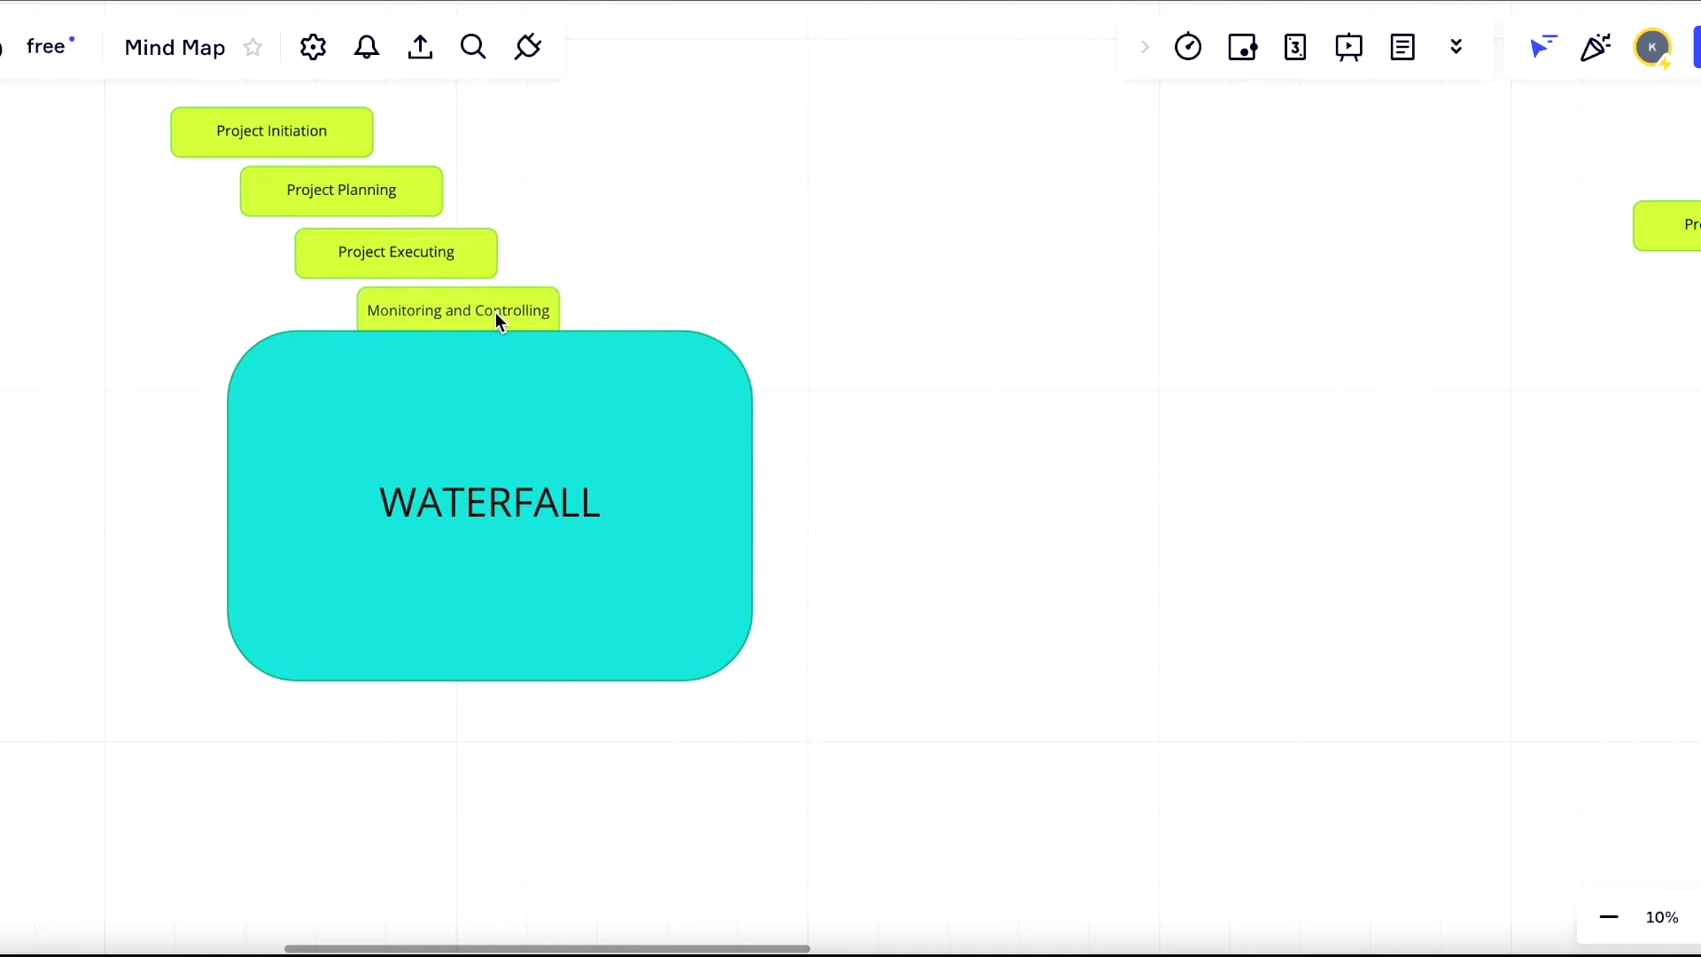
# - Lower WATERFALL slightly and place Project Closing below Monitoring and Controlling
pyautogui.moveTo(528, 447); pyautogui.dragTo(529, 526)
pyautogui.click(1675, 226)
pyautogui.moveTo(1674, 226); pyautogui.dragTo(524, 367)
pyautogui.click(923, 360)
pyautogui.click(524, 368)
pyautogui.click(821, 432)
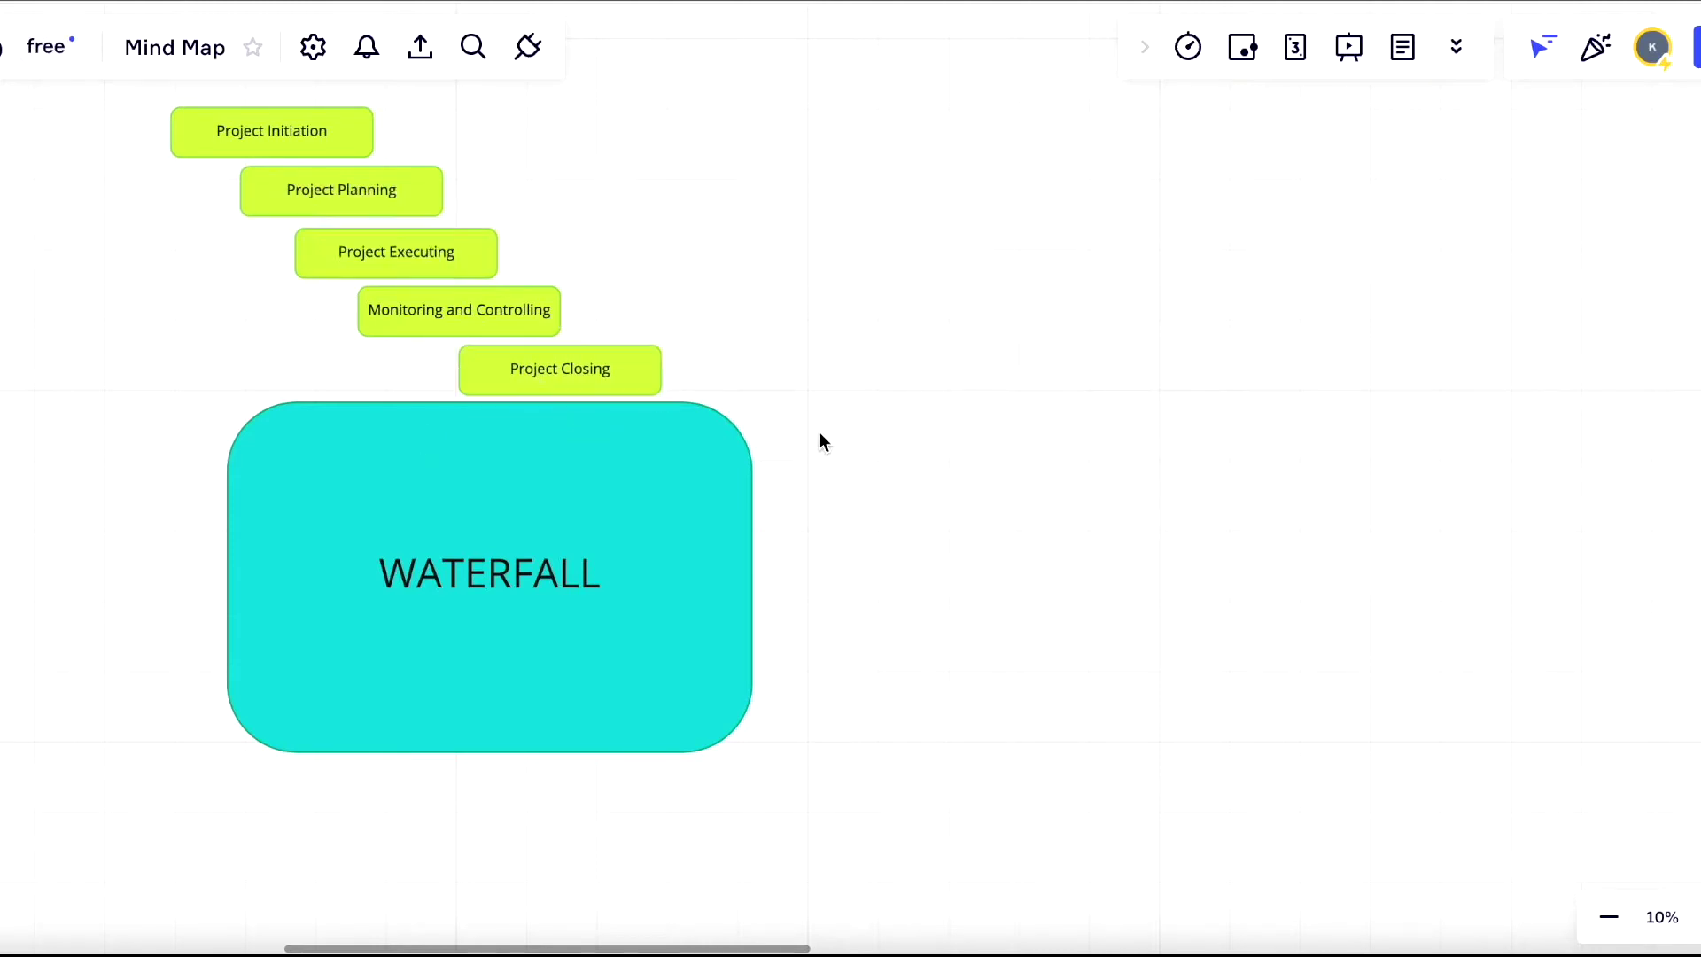
# - Reposition the WATERFALL box left, just under the staircase
pyautogui.click(701, 544)
pyautogui.moveTo(702, 544); pyautogui.dragTo(592, 555)
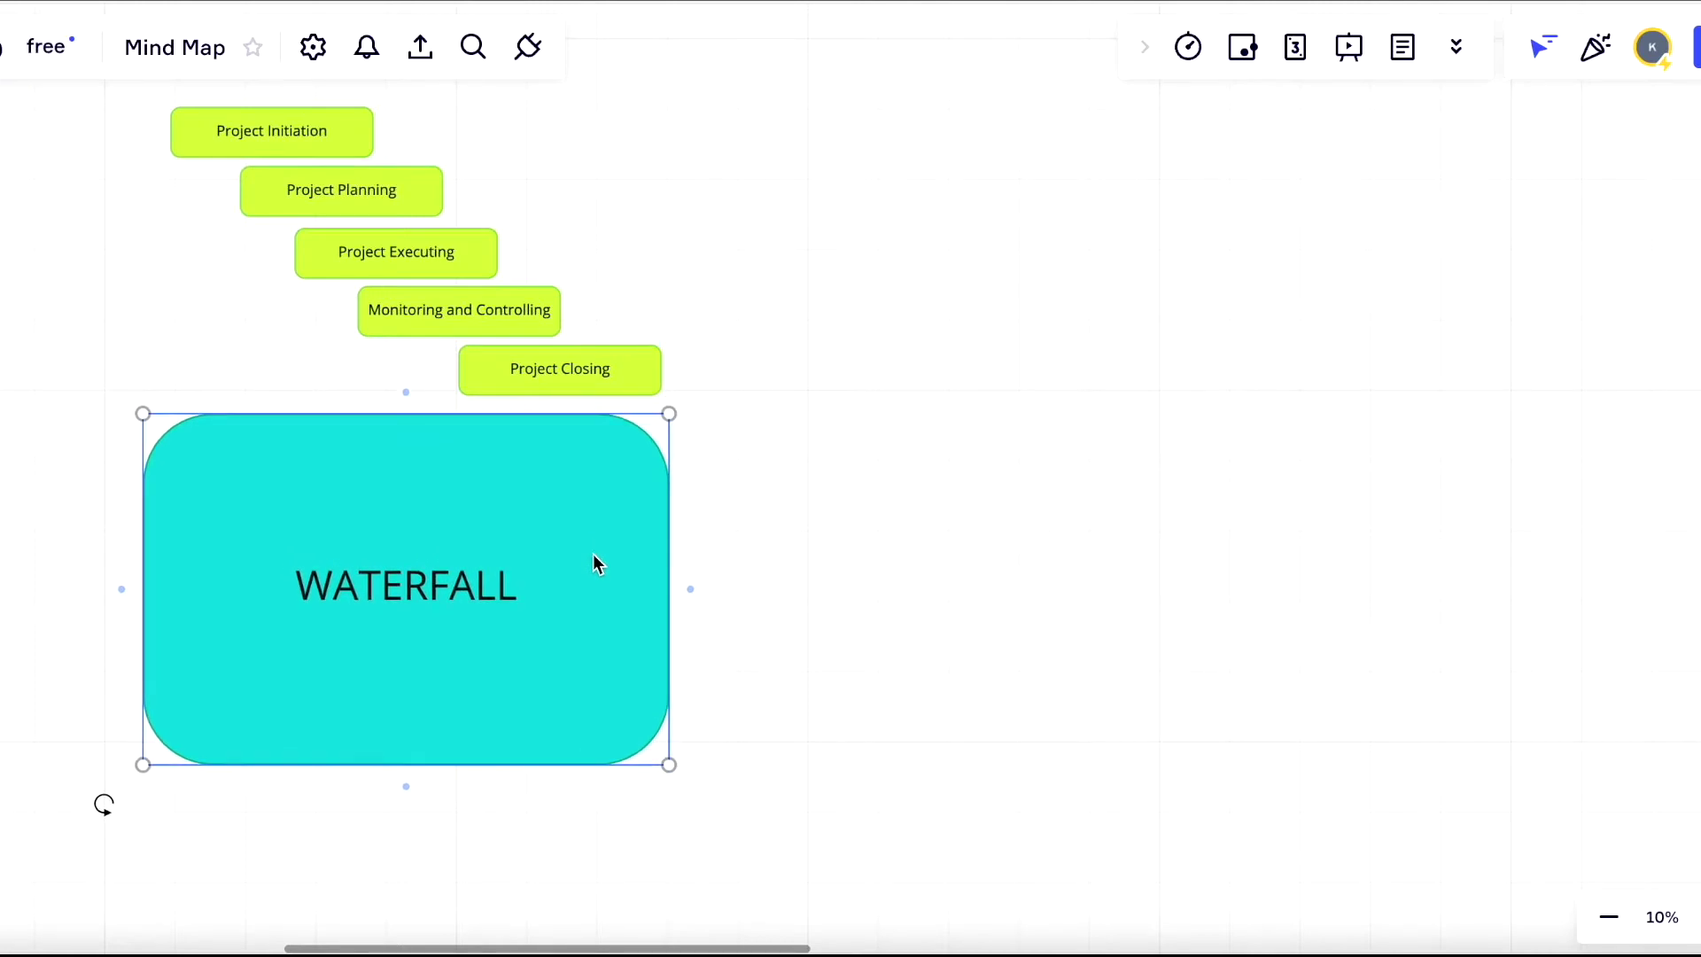
pyautogui.click(903, 543)
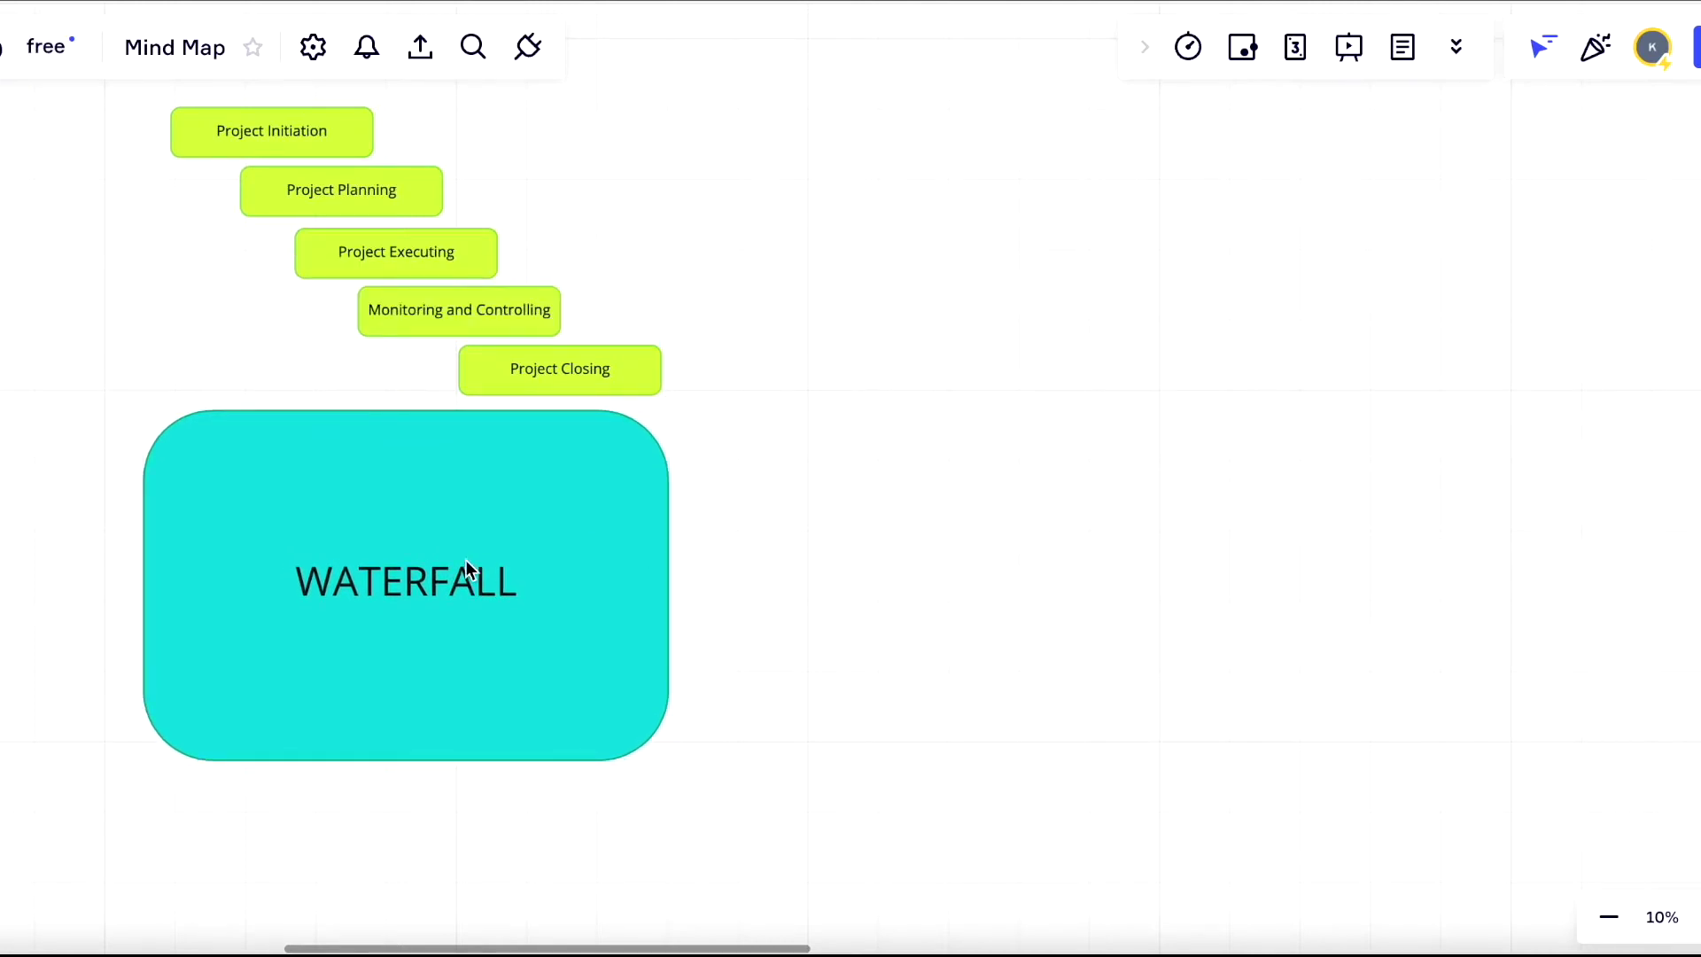
pyautogui.moveTo(498, 555); pyautogui.dragTo(503, 560)
pyautogui.scroll(-3, 918, 561)
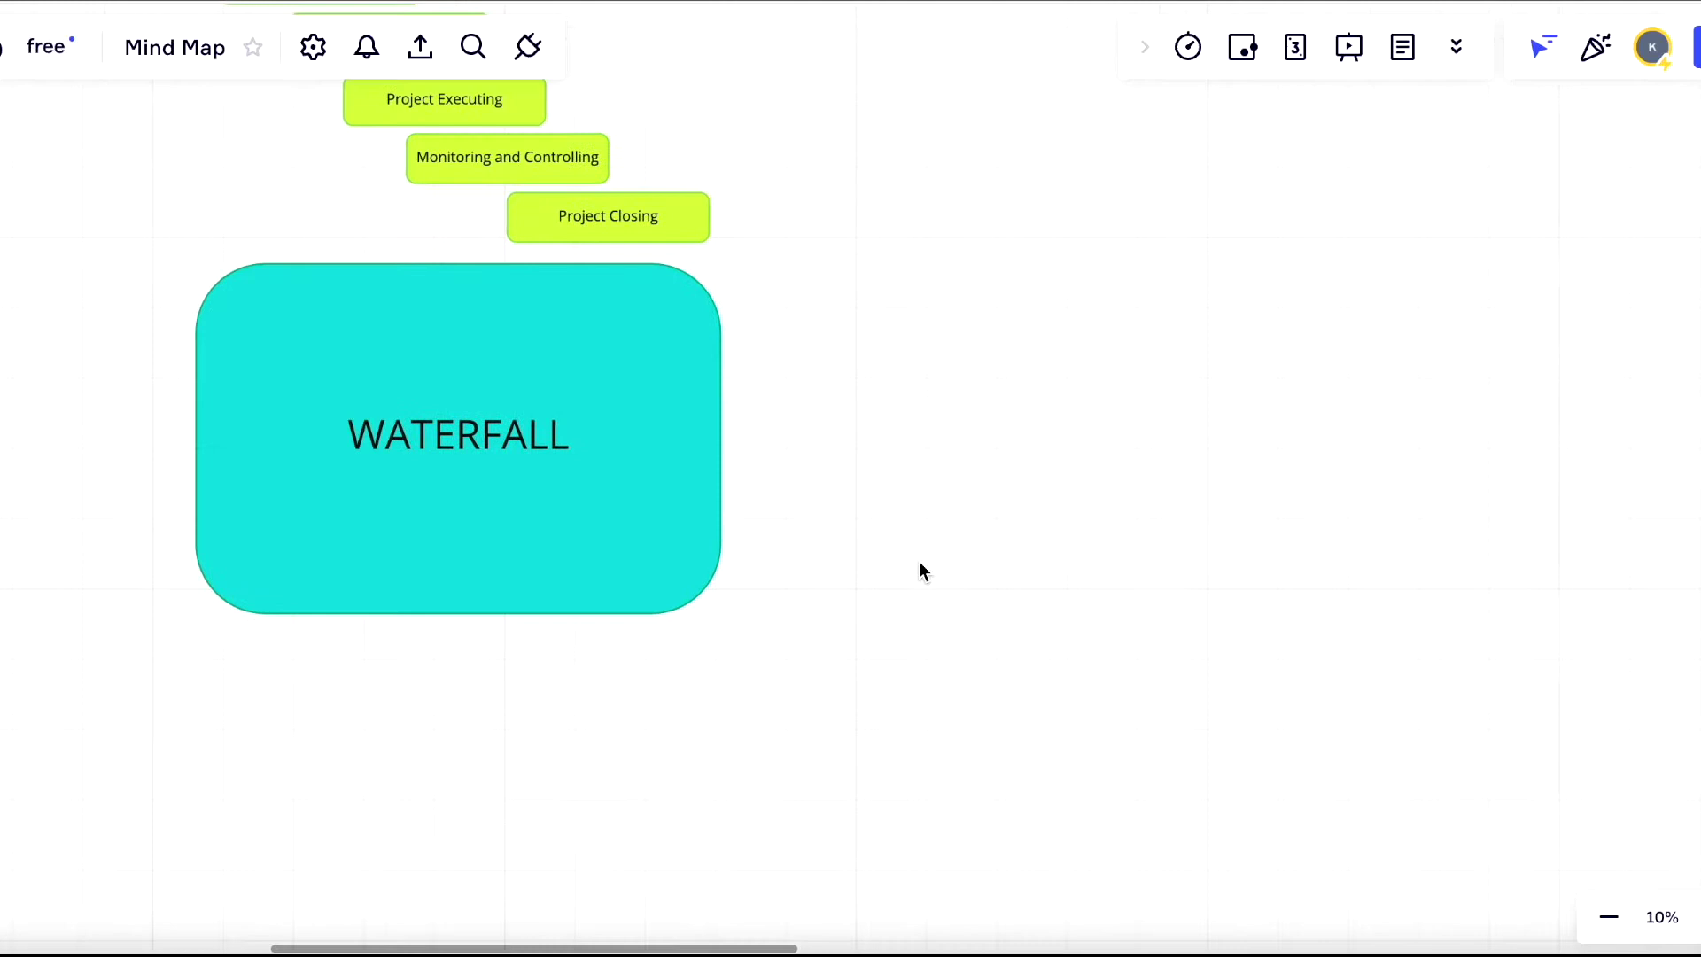
pyautogui.scroll(2, 920, 563)
# - Switch to the shape tool (S) and choose the triangle
pyautogui.press('n')
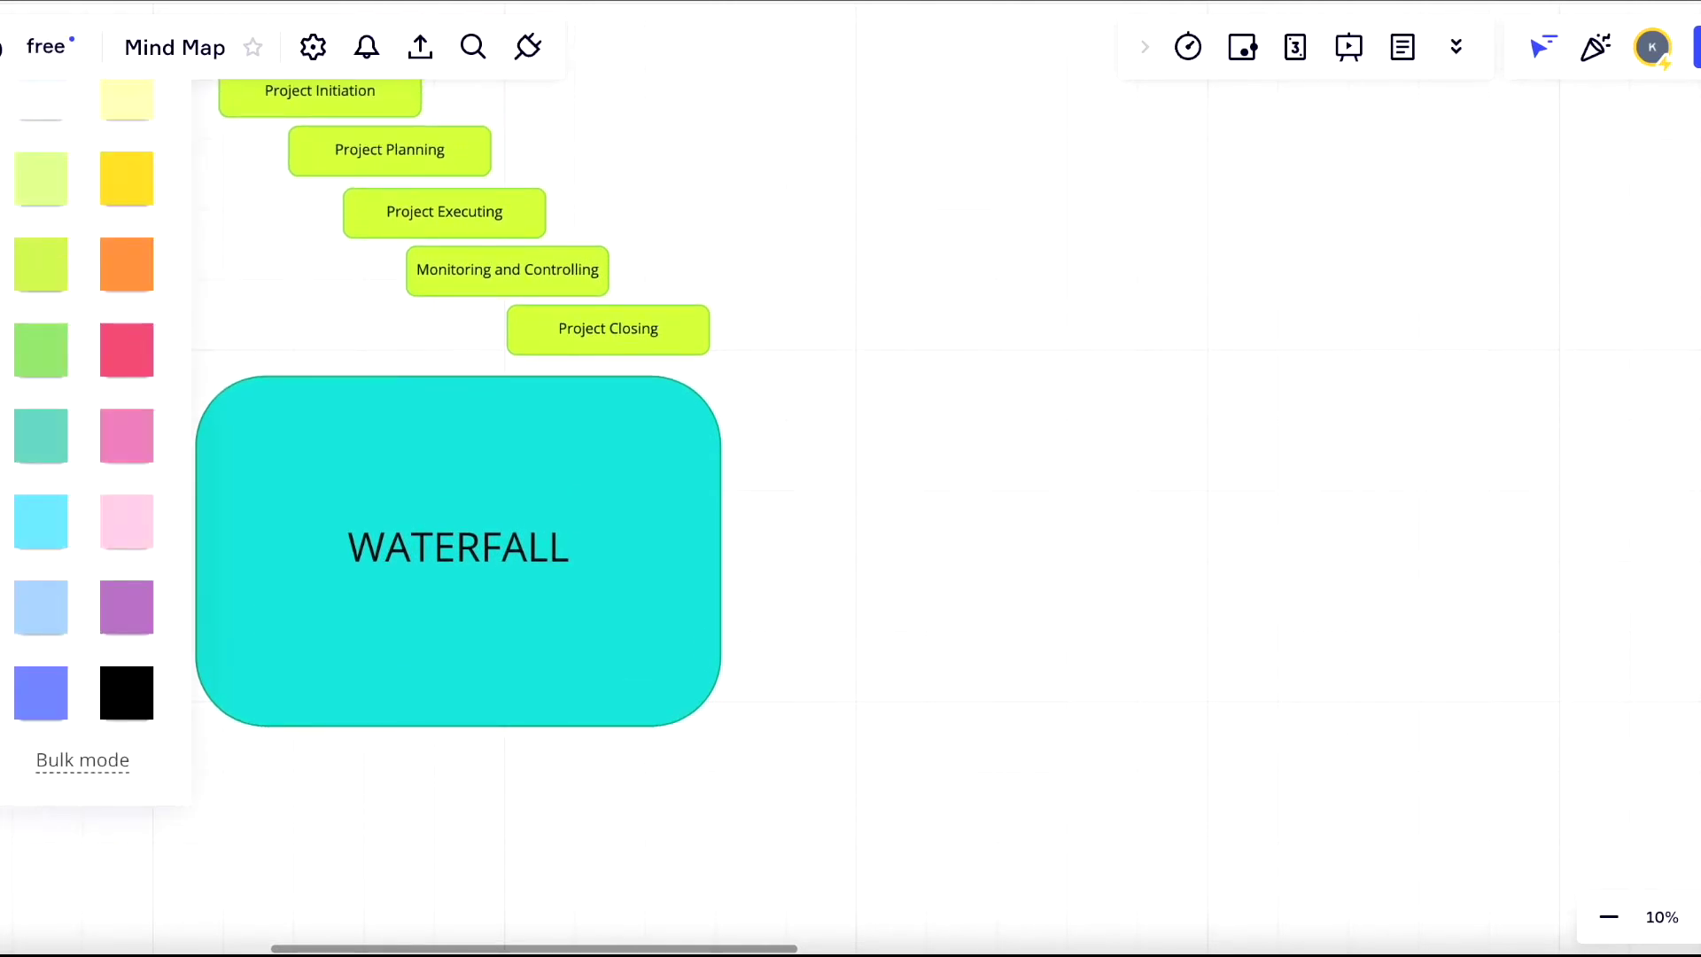
pyautogui.press('s')
pyautogui.click(24, 321)
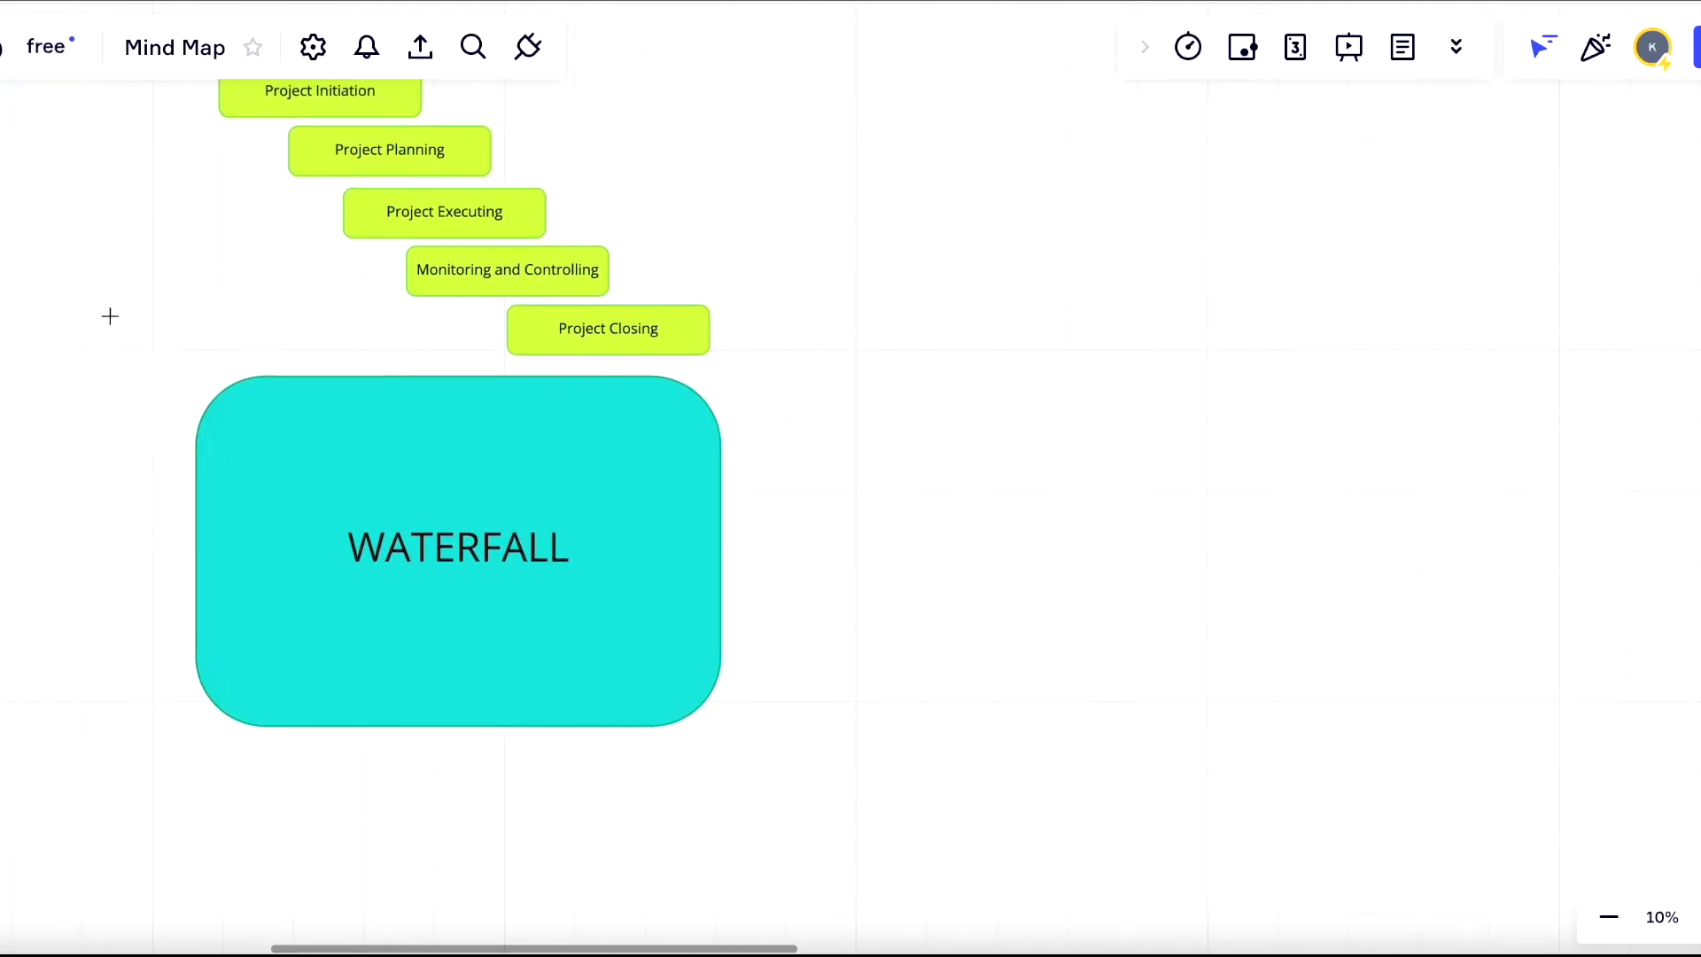
# - Draw a triangle right of WATERFALL and fill it blue
pyautogui.moveTo(823, 650); pyautogui.dragTo(1164, 360)
pyautogui.click(1244, 236)
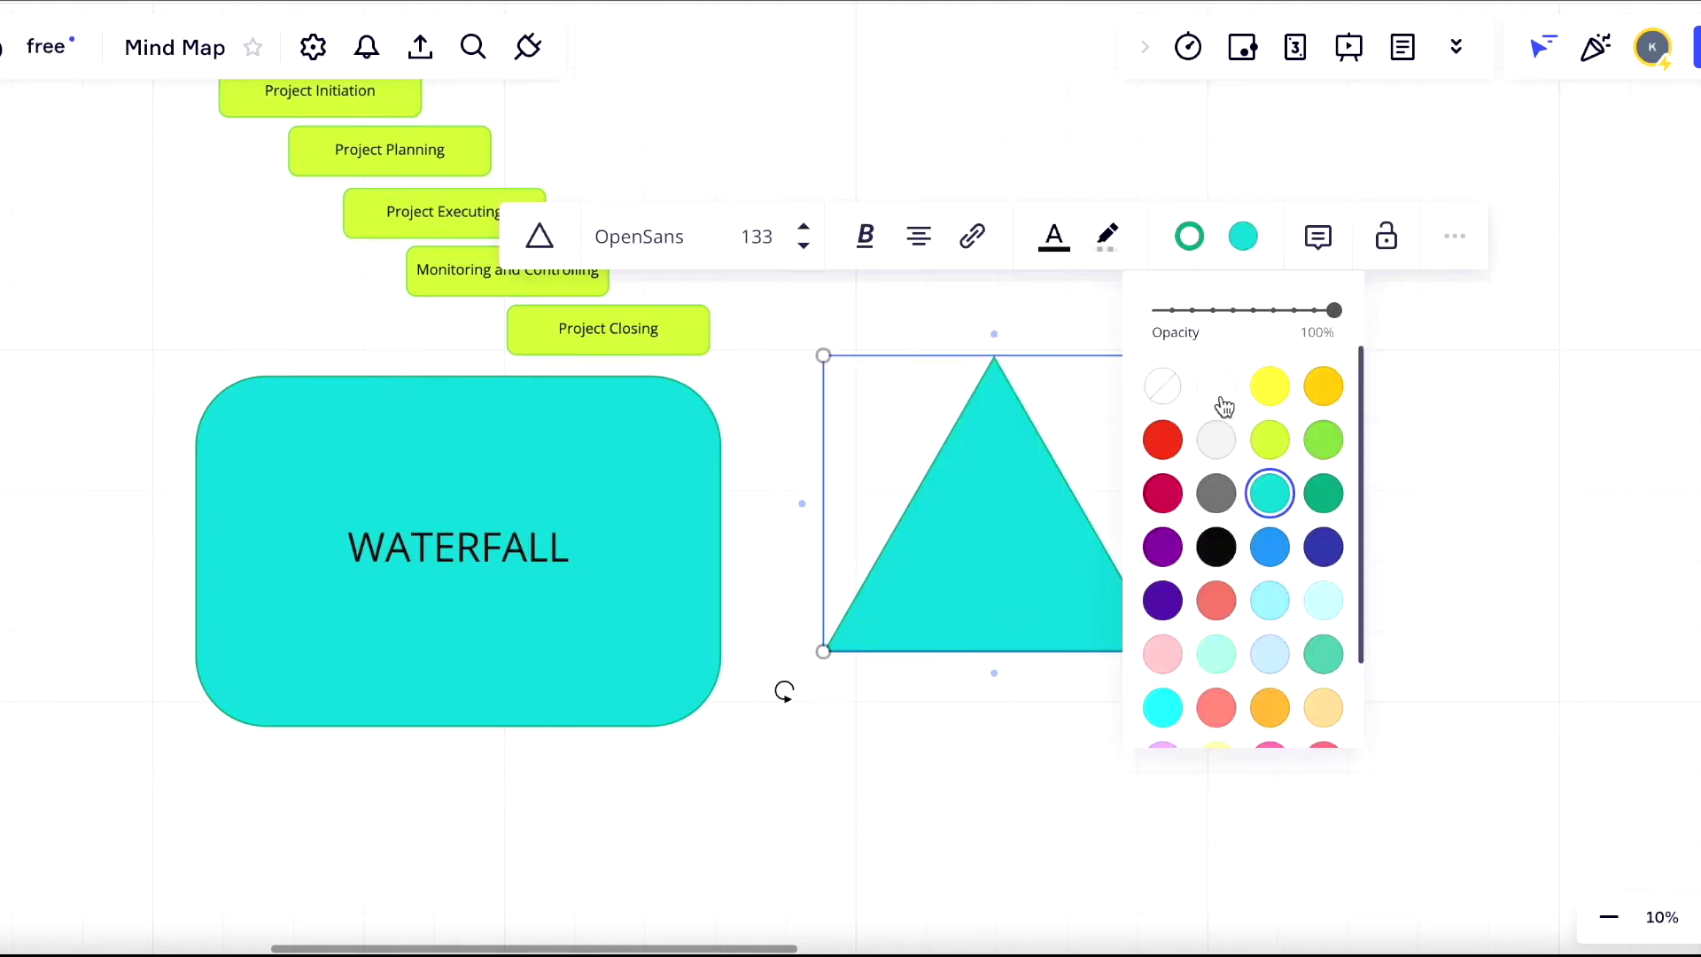
pyautogui.click(1270, 547)
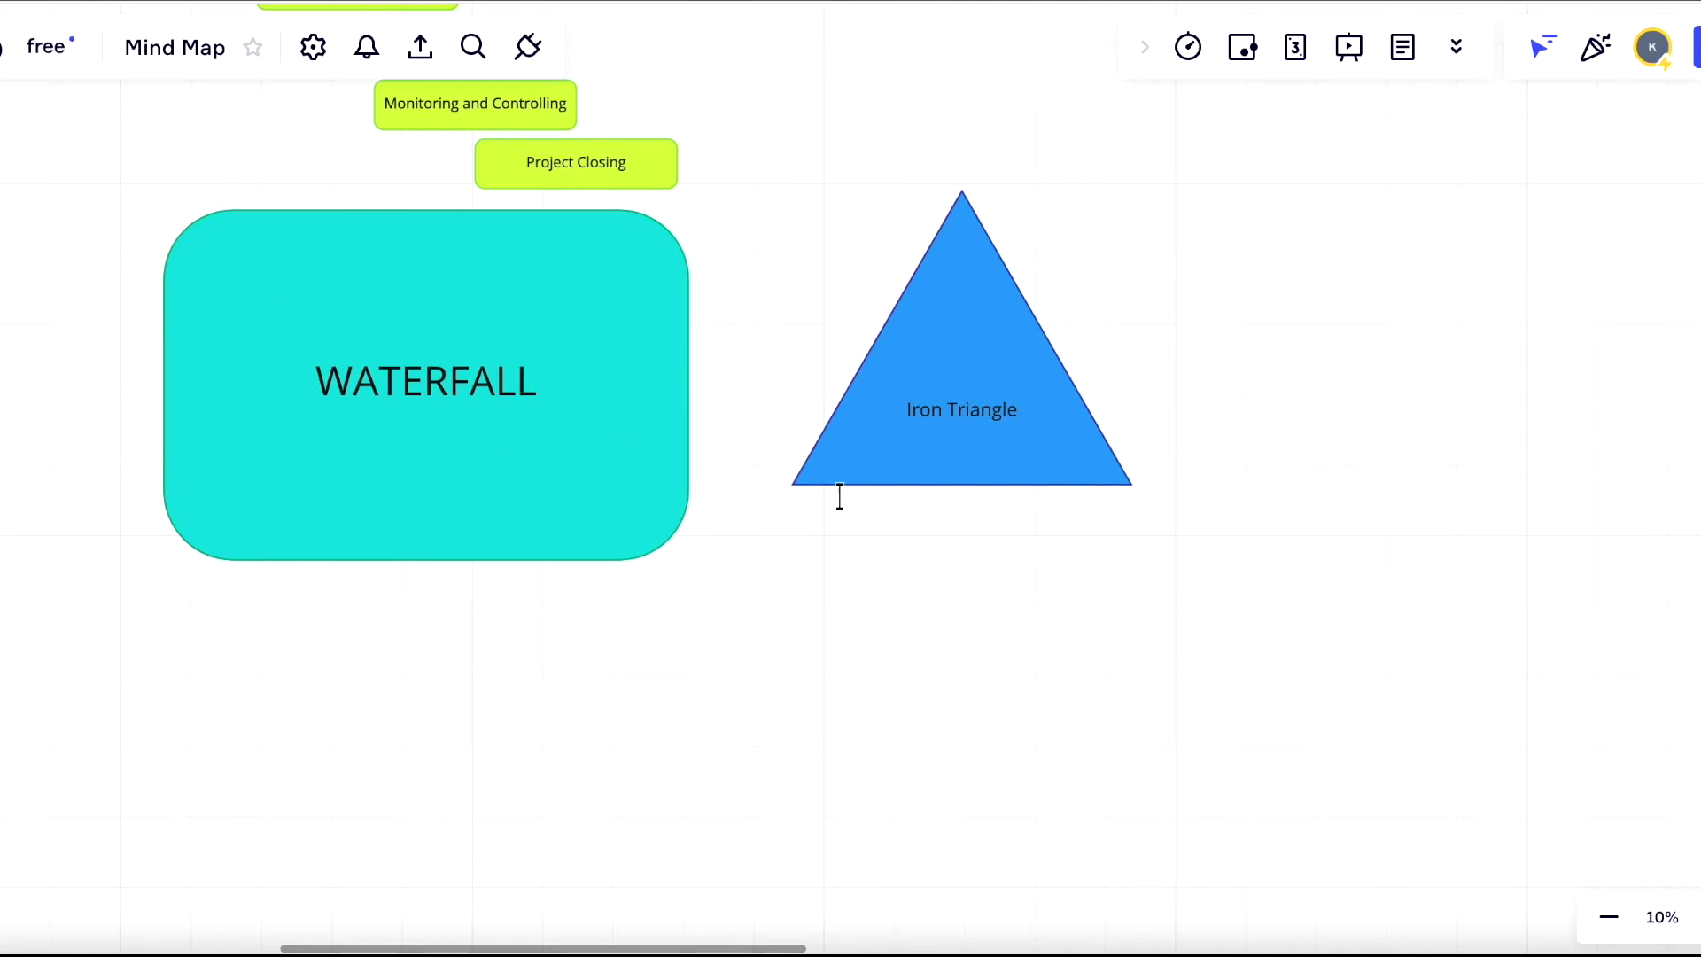
# - Add a text box below the triangle with font size 288
pyautogui.click(797, 567)
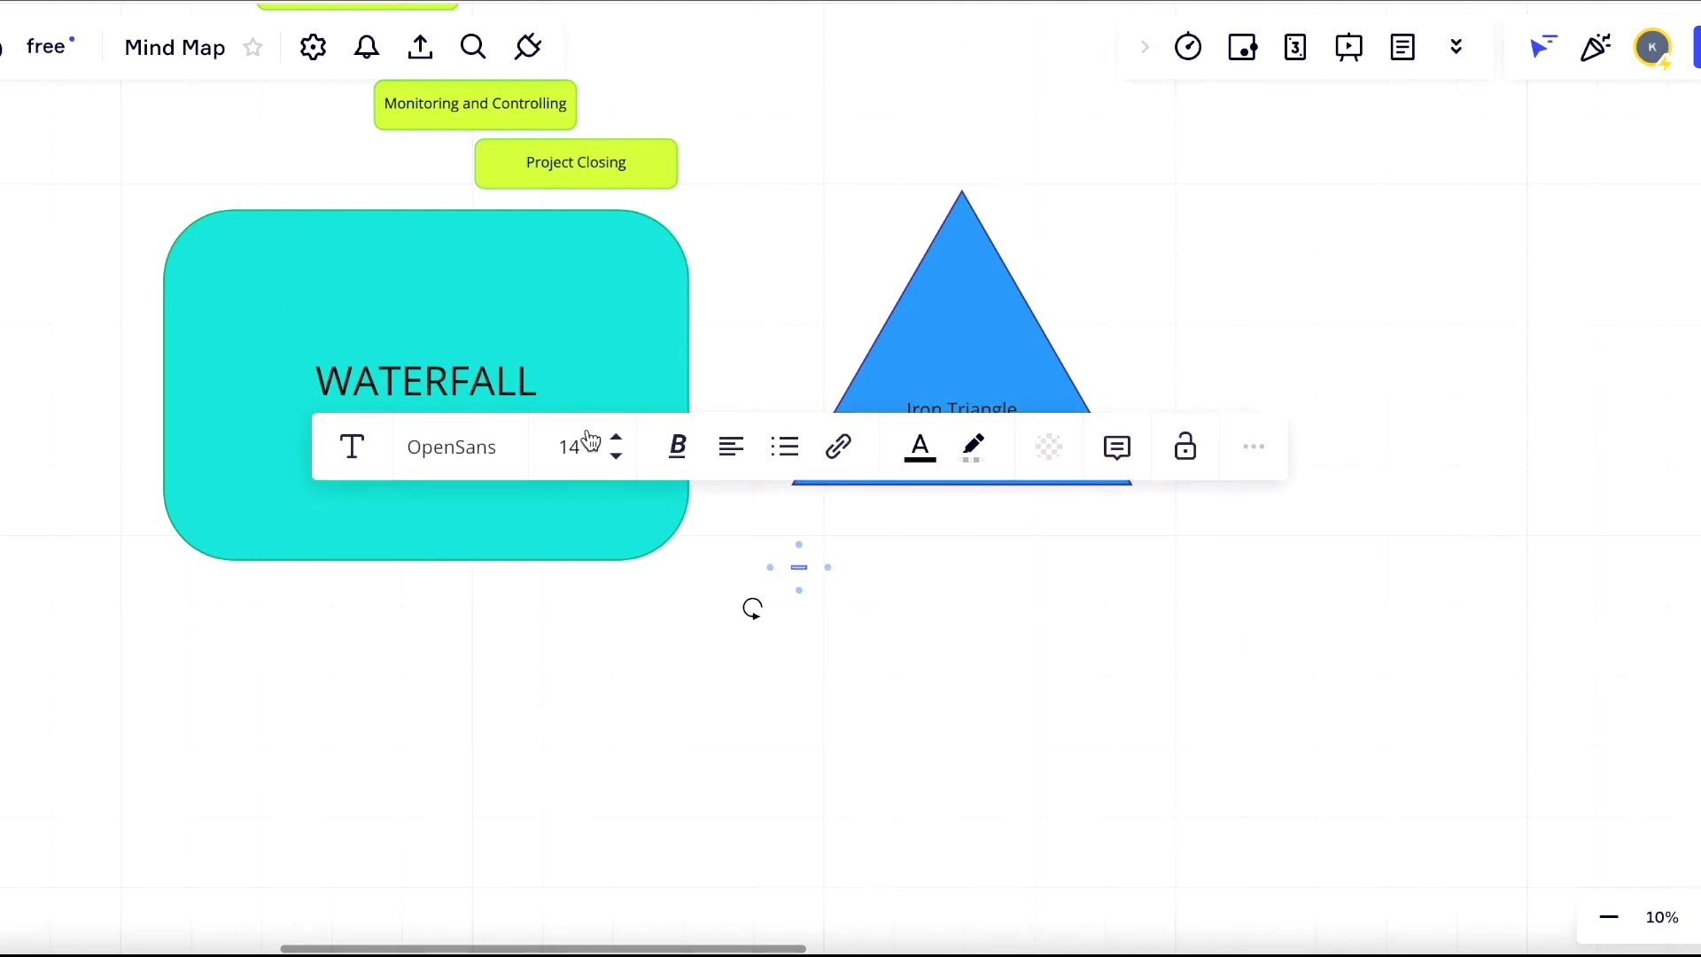
pyautogui.doubleClick(616, 439)
pyautogui.click(616, 440)
pyautogui.click(615, 440)
pyautogui.click(616, 439)
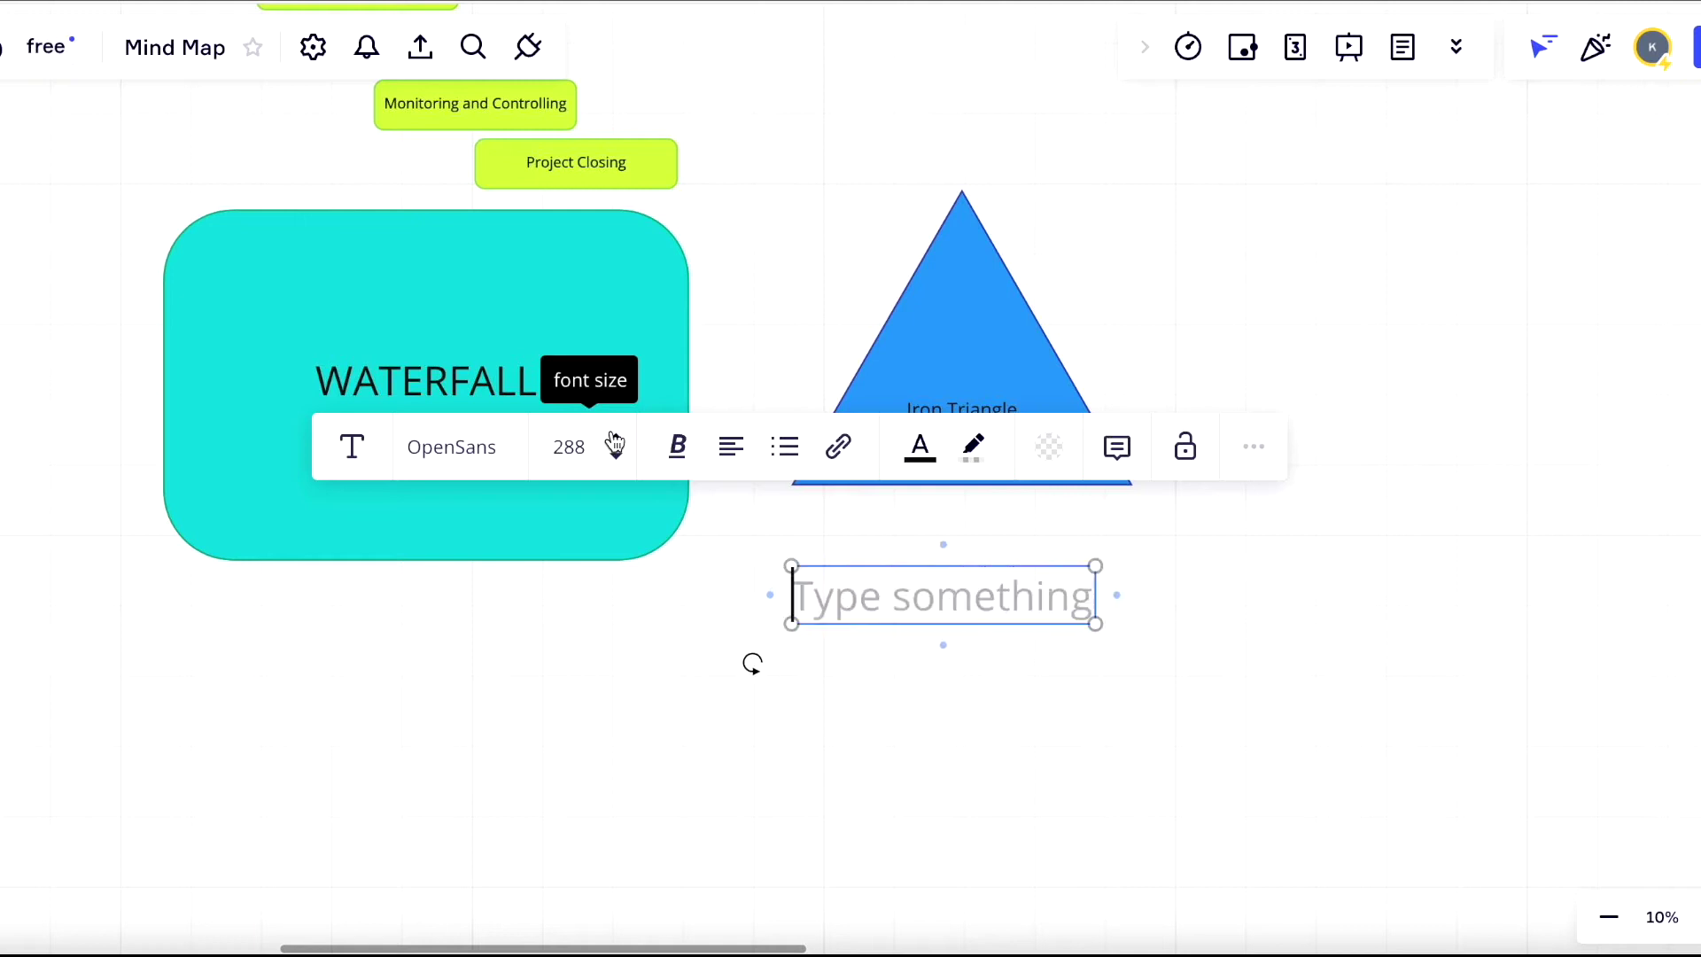
pyautogui.click(617, 457)
pyautogui.click(616, 439)
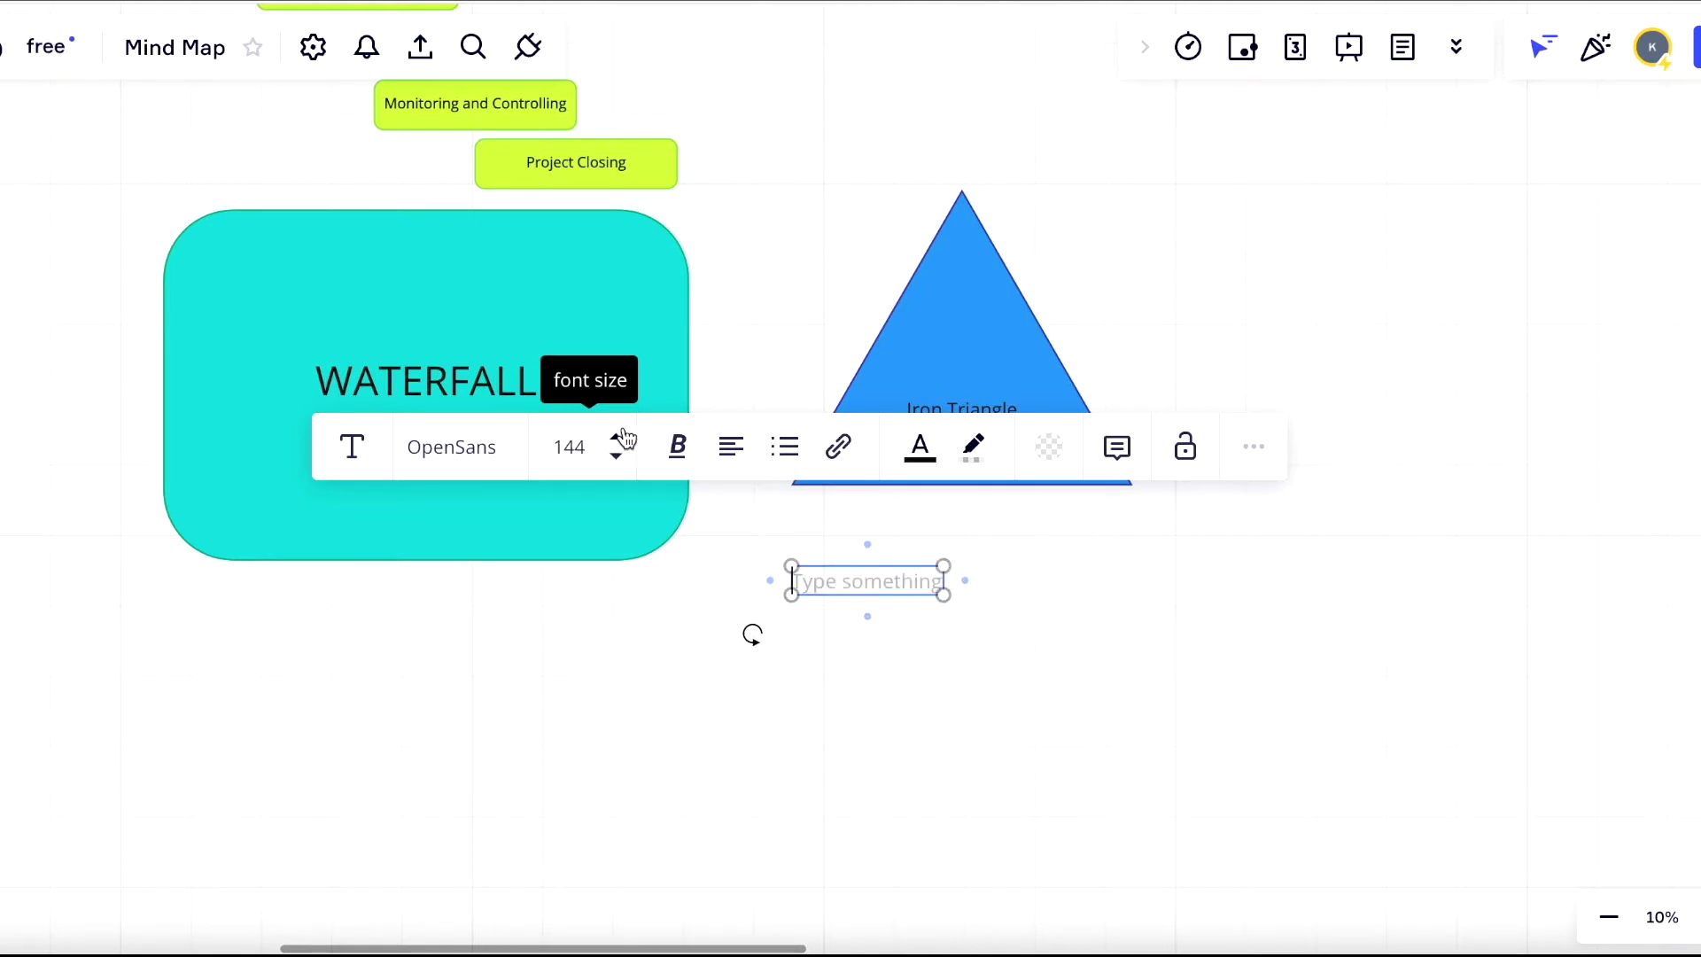
pyautogui.click(616, 439)
pyautogui.click(884, 666)
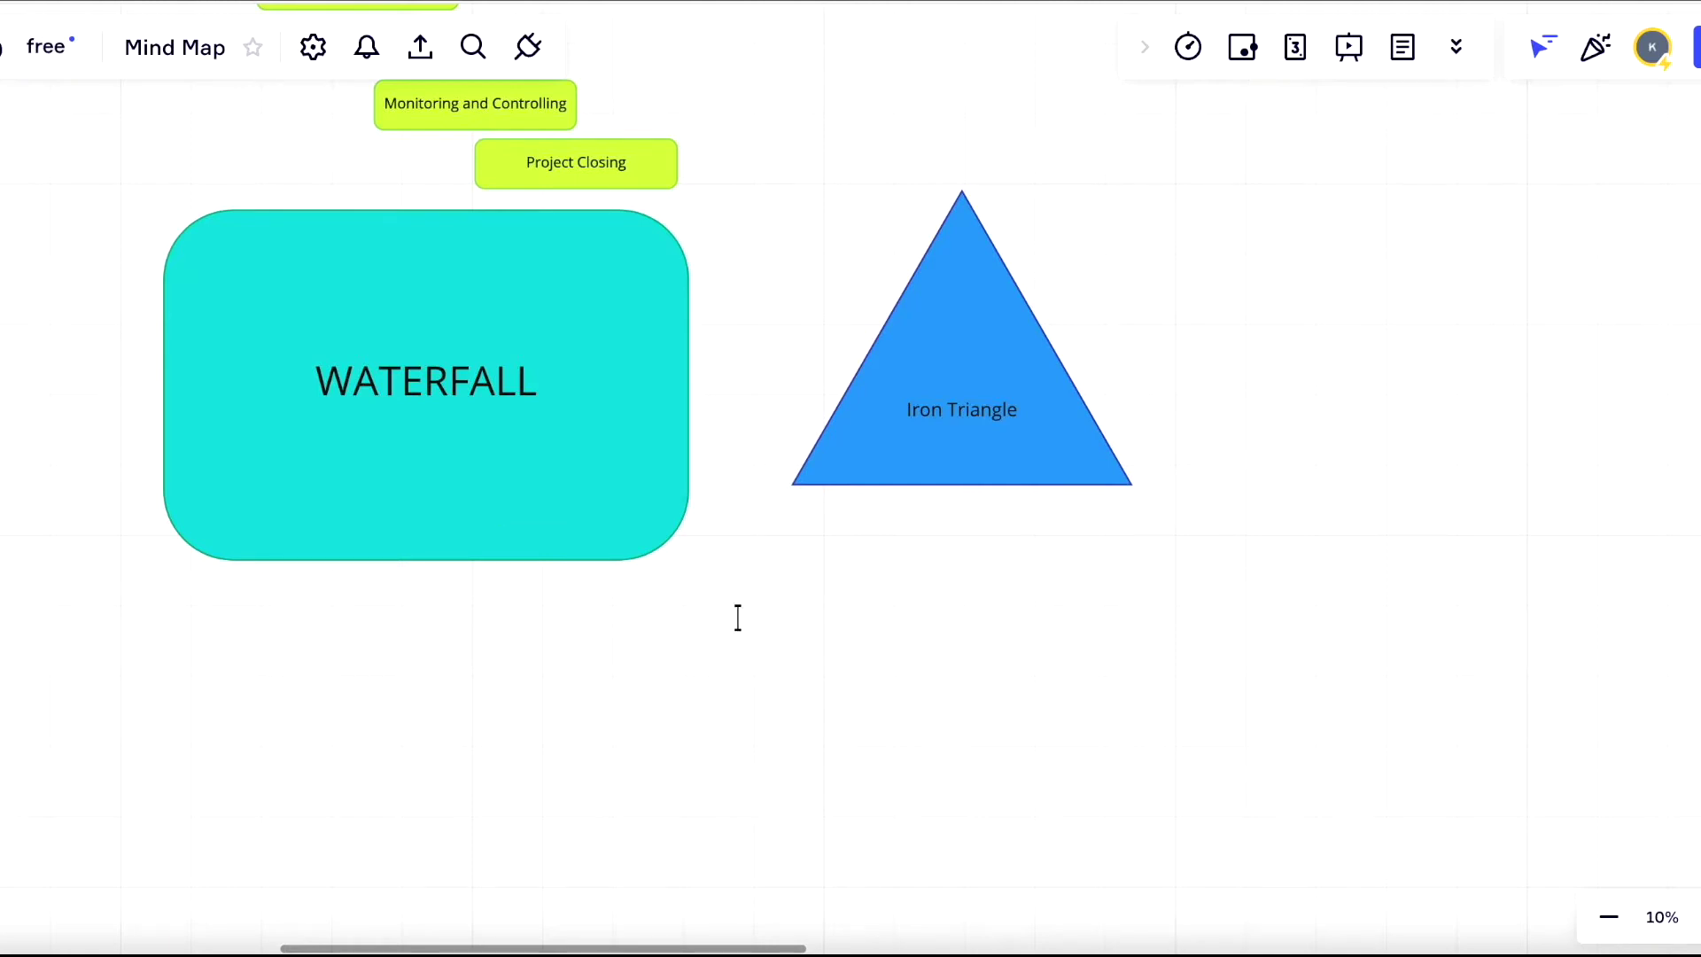
pyautogui.click(762, 602)
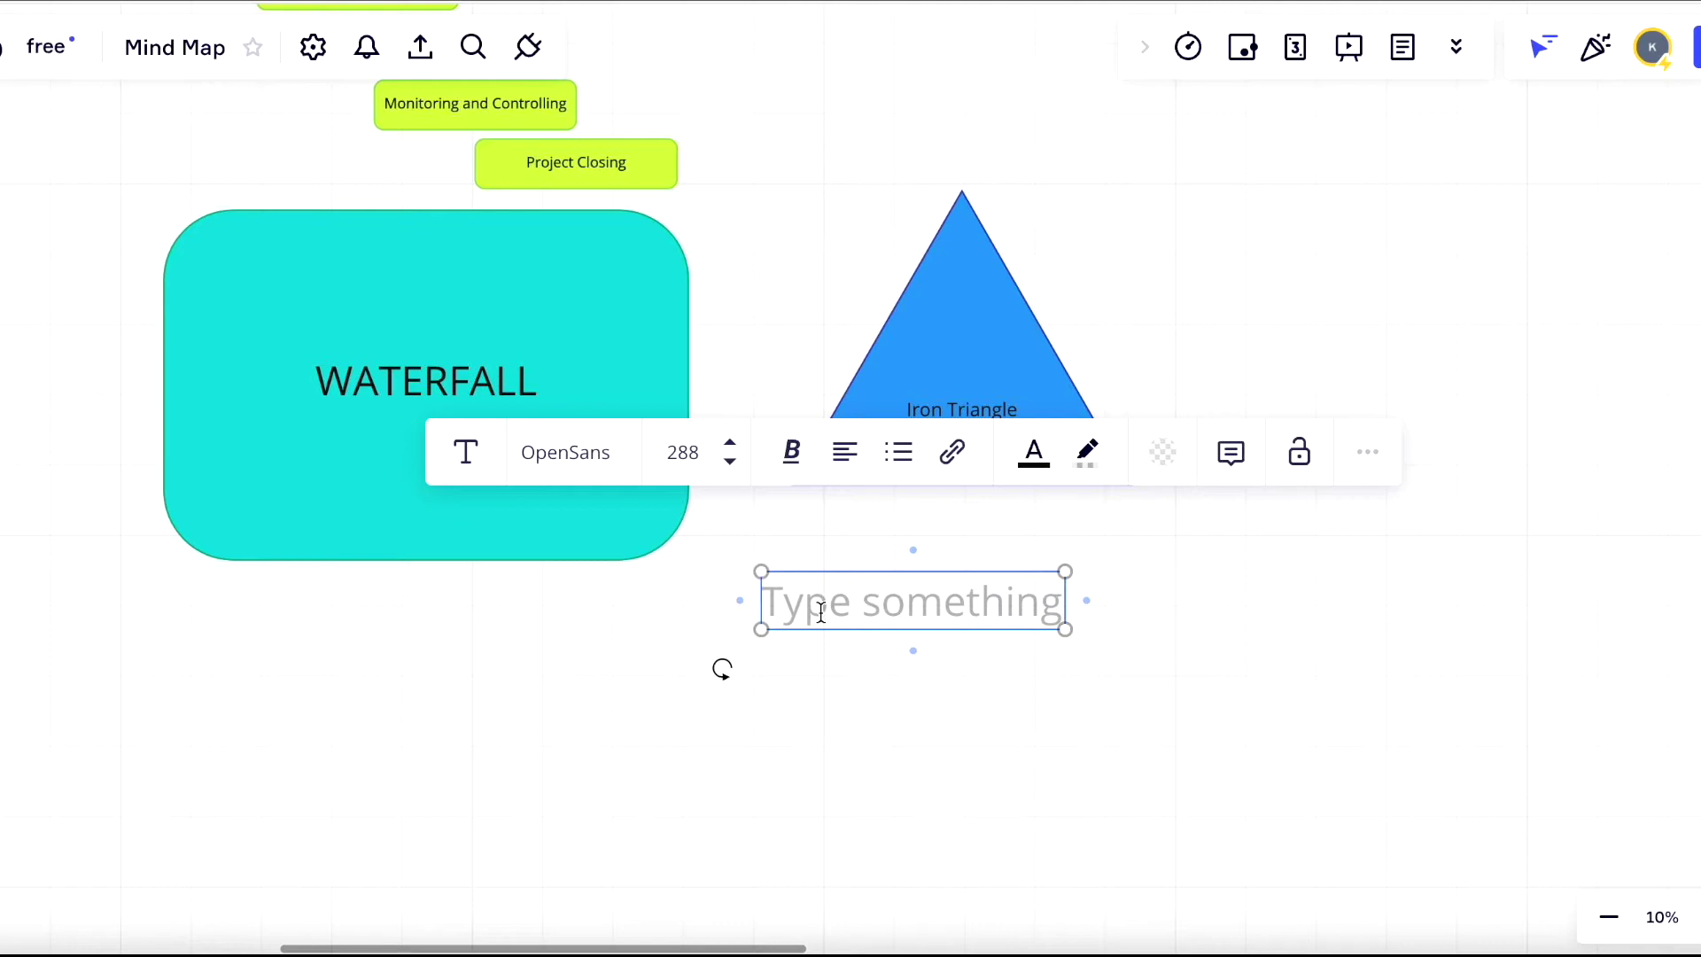
# - Type a text label reading 'SCOPE' below the triangle
pyautogui.write('Scope')
pyautogui.click(993, 649)
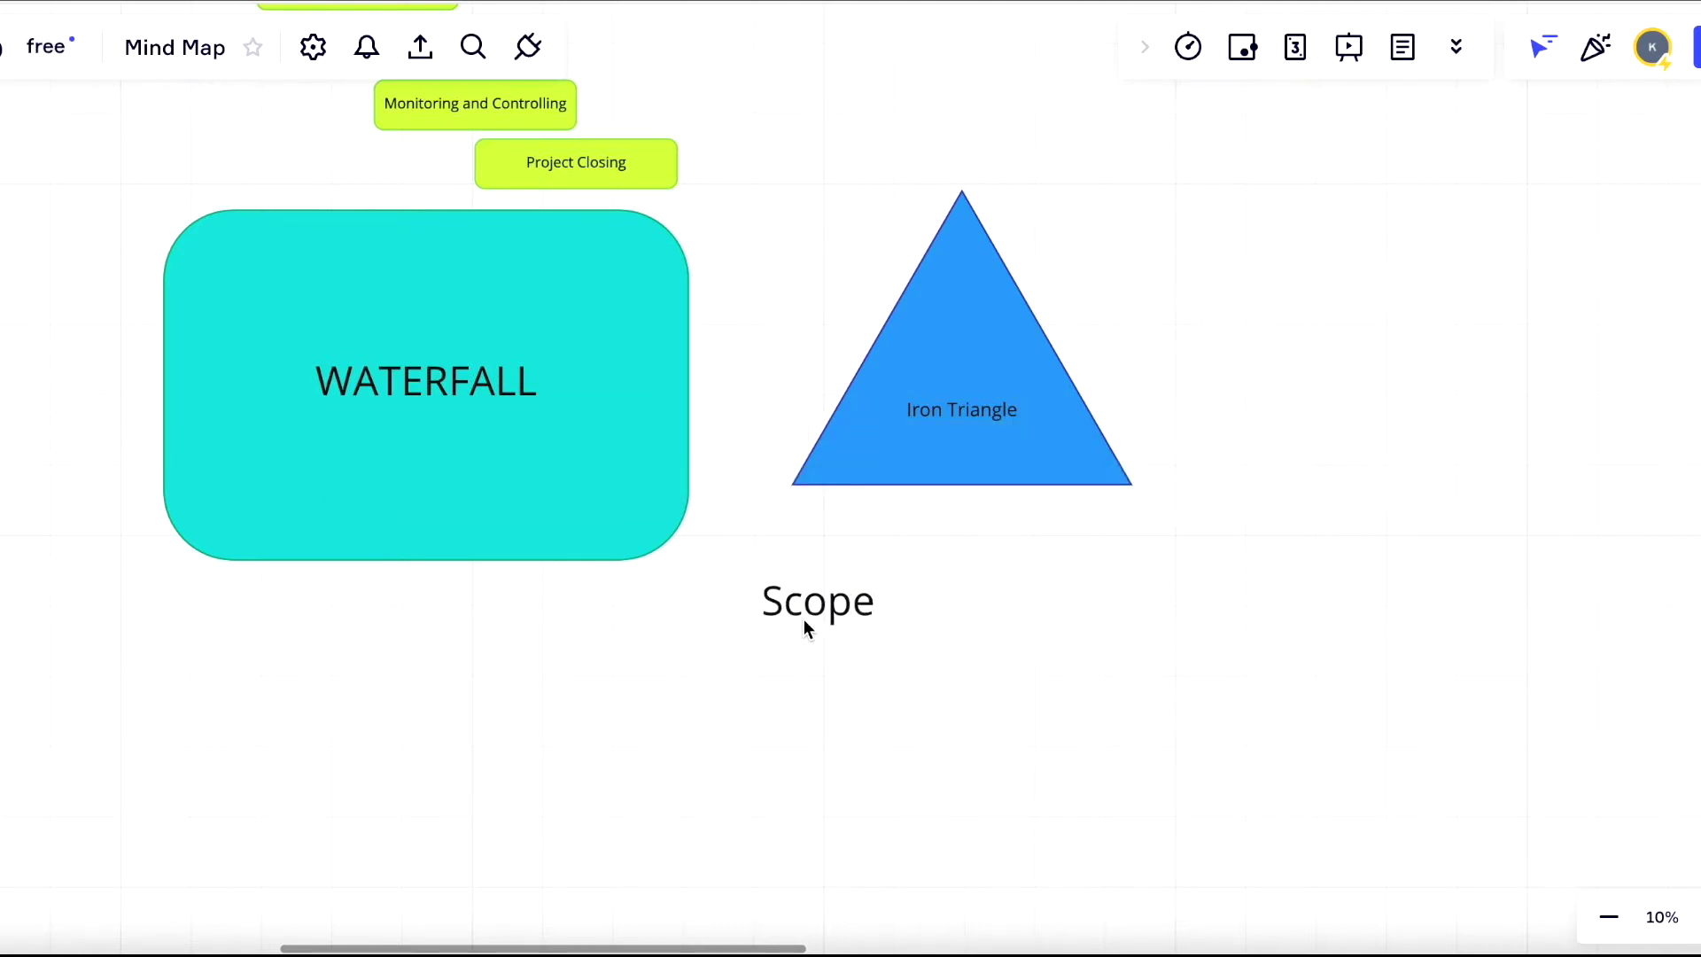
pyautogui.click(805, 617)
pyautogui.doubleClick(804, 618)
pyautogui.write('SCOO')
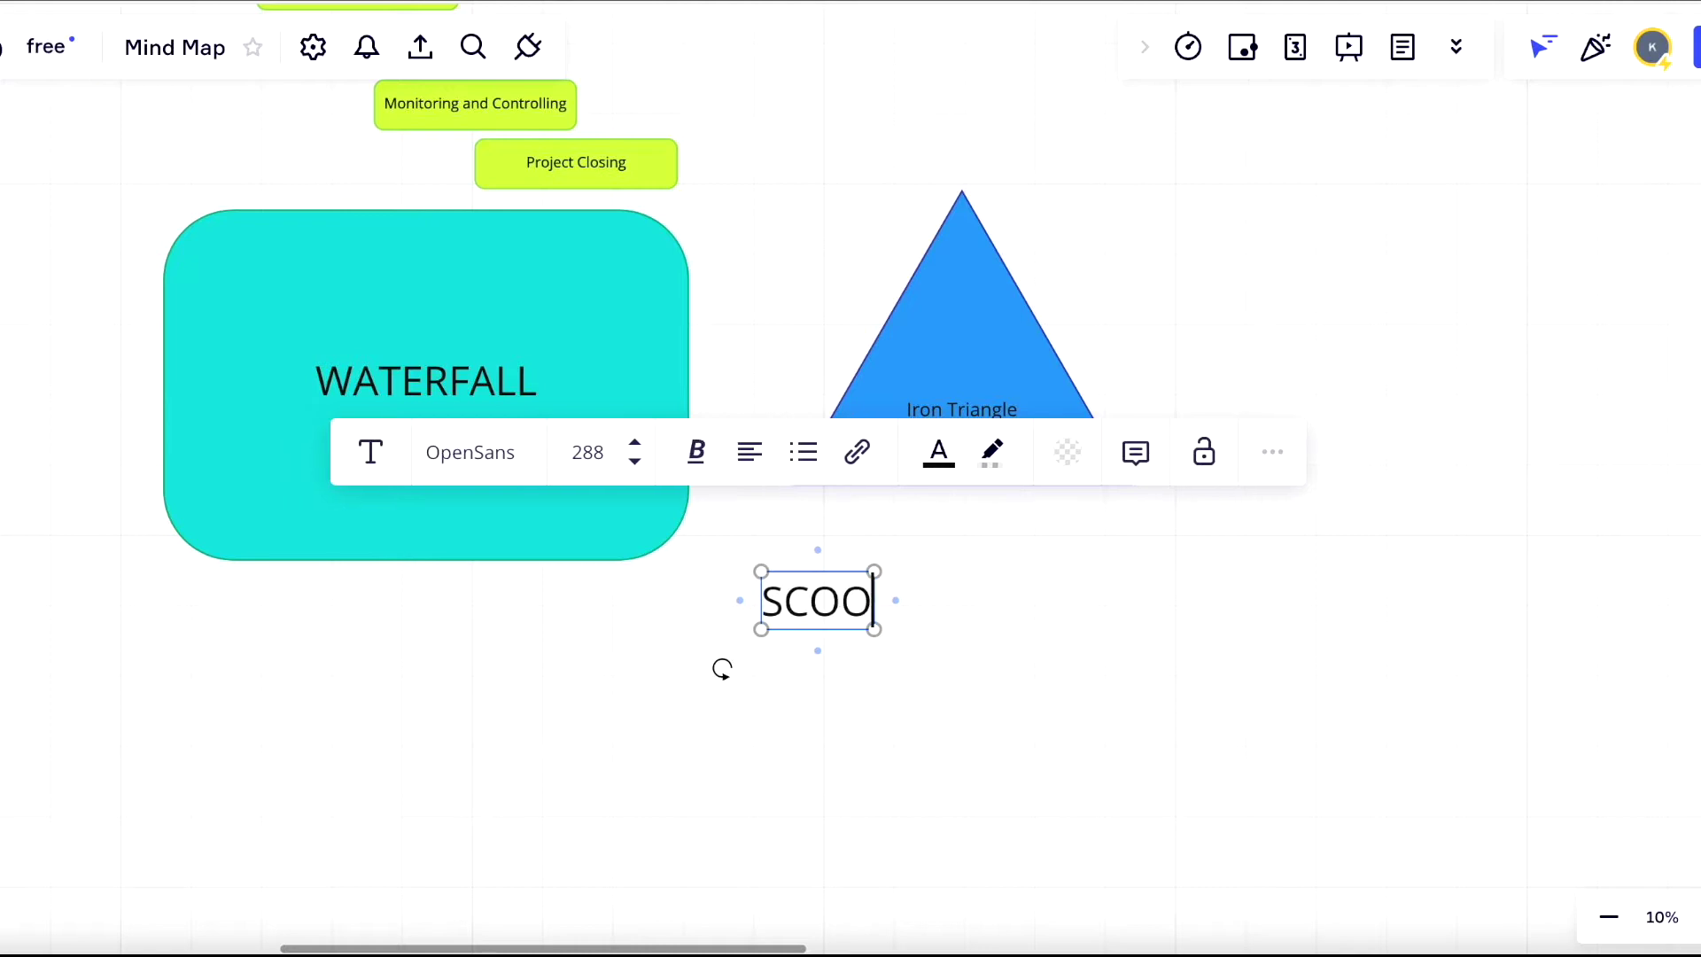
pyautogui.press('BackSpace')
pyautogui.write('RE')
pyautogui.click(897, 728)
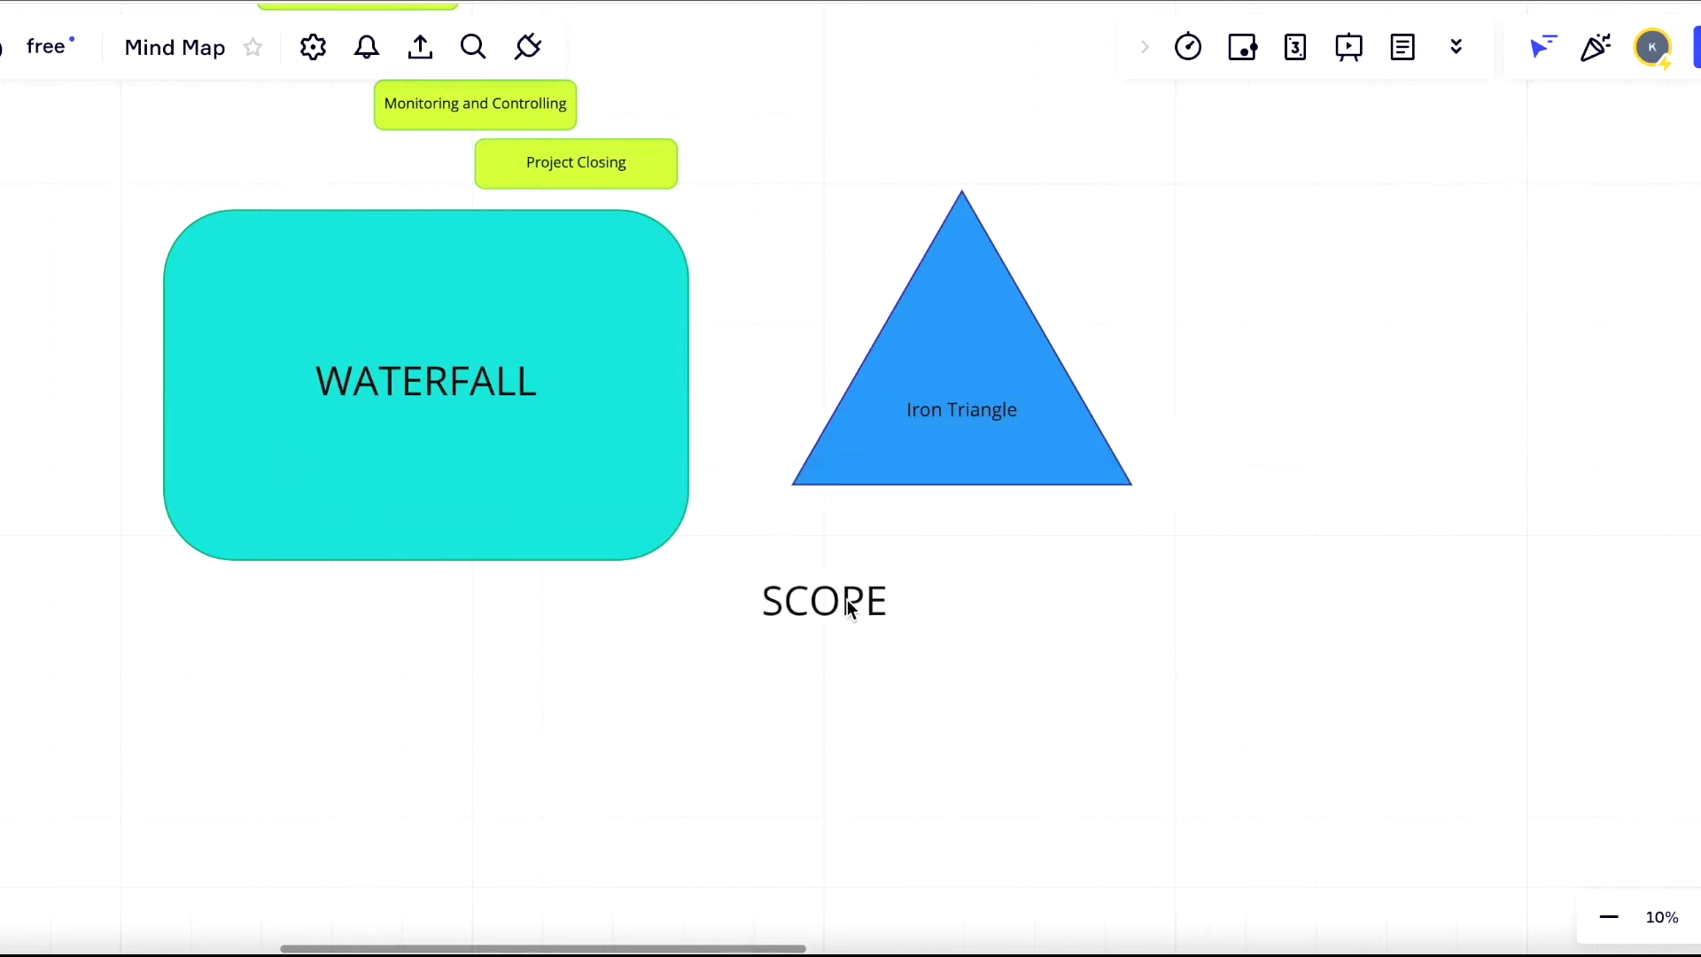
pyautogui.click(849, 607)
# - Paste a copy of SCOPE and retype it as 'BUDGET'
pyautogui.hotkey('ctrl', 'v')
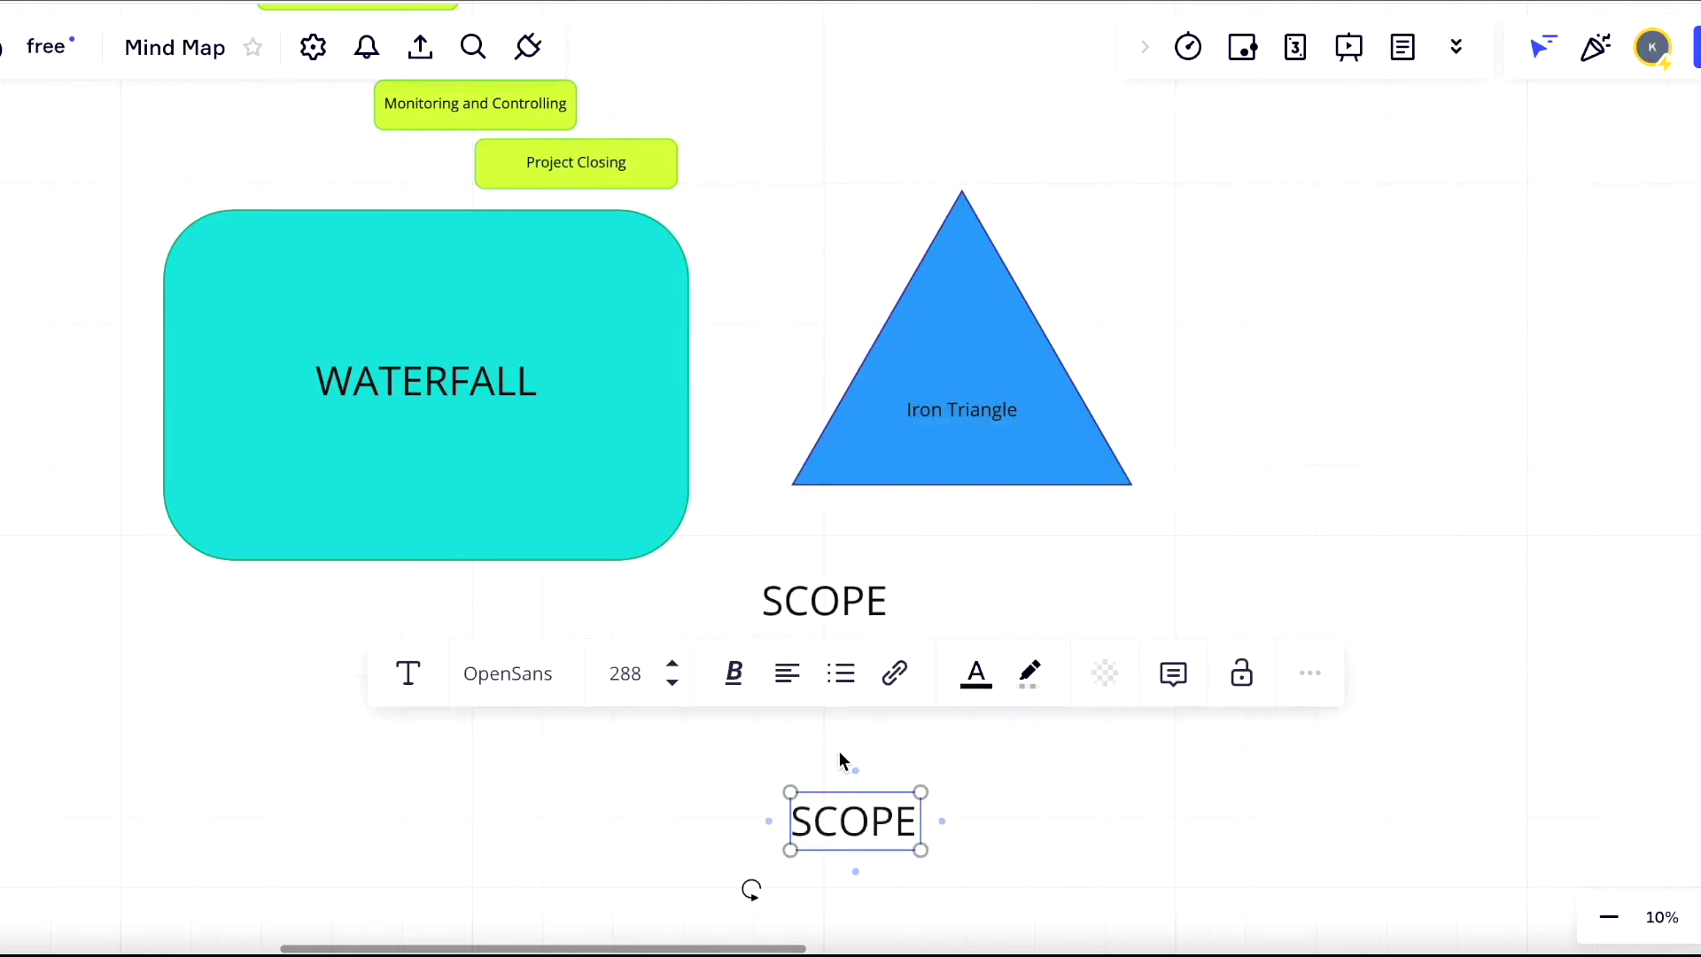
pyautogui.doubleClick(833, 840)
pyautogui.write('BUG')
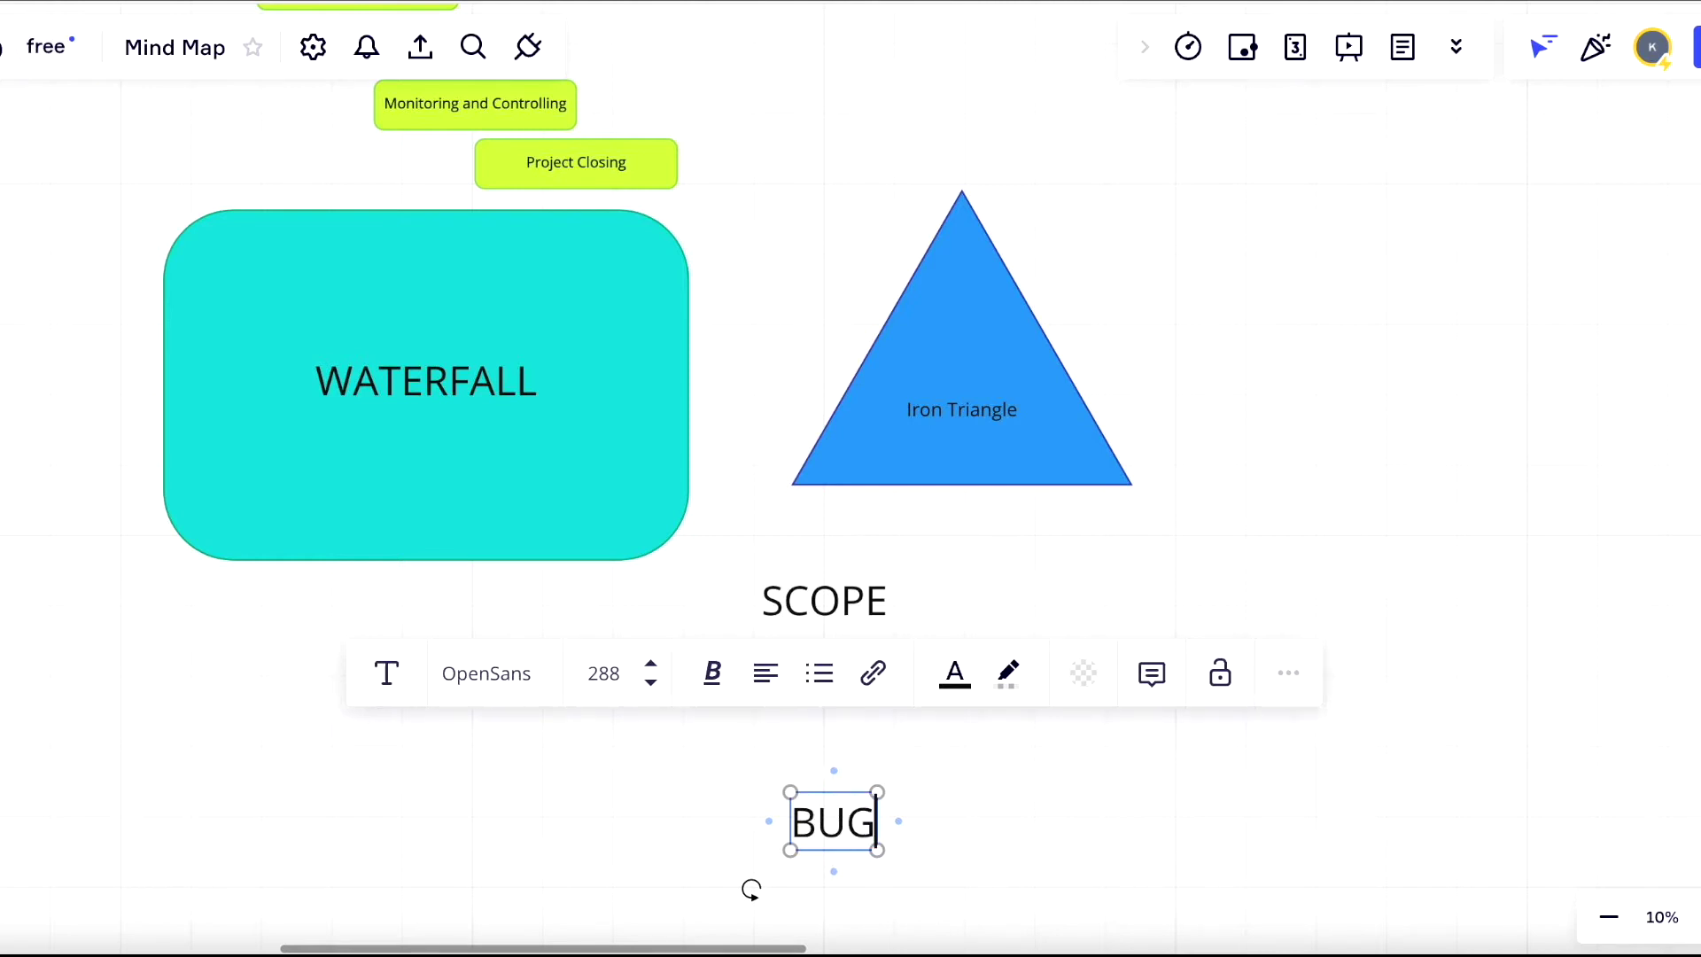
pyautogui.press('BackSpace')
pyautogui.write('DGET')
pyautogui.click(1022, 738)
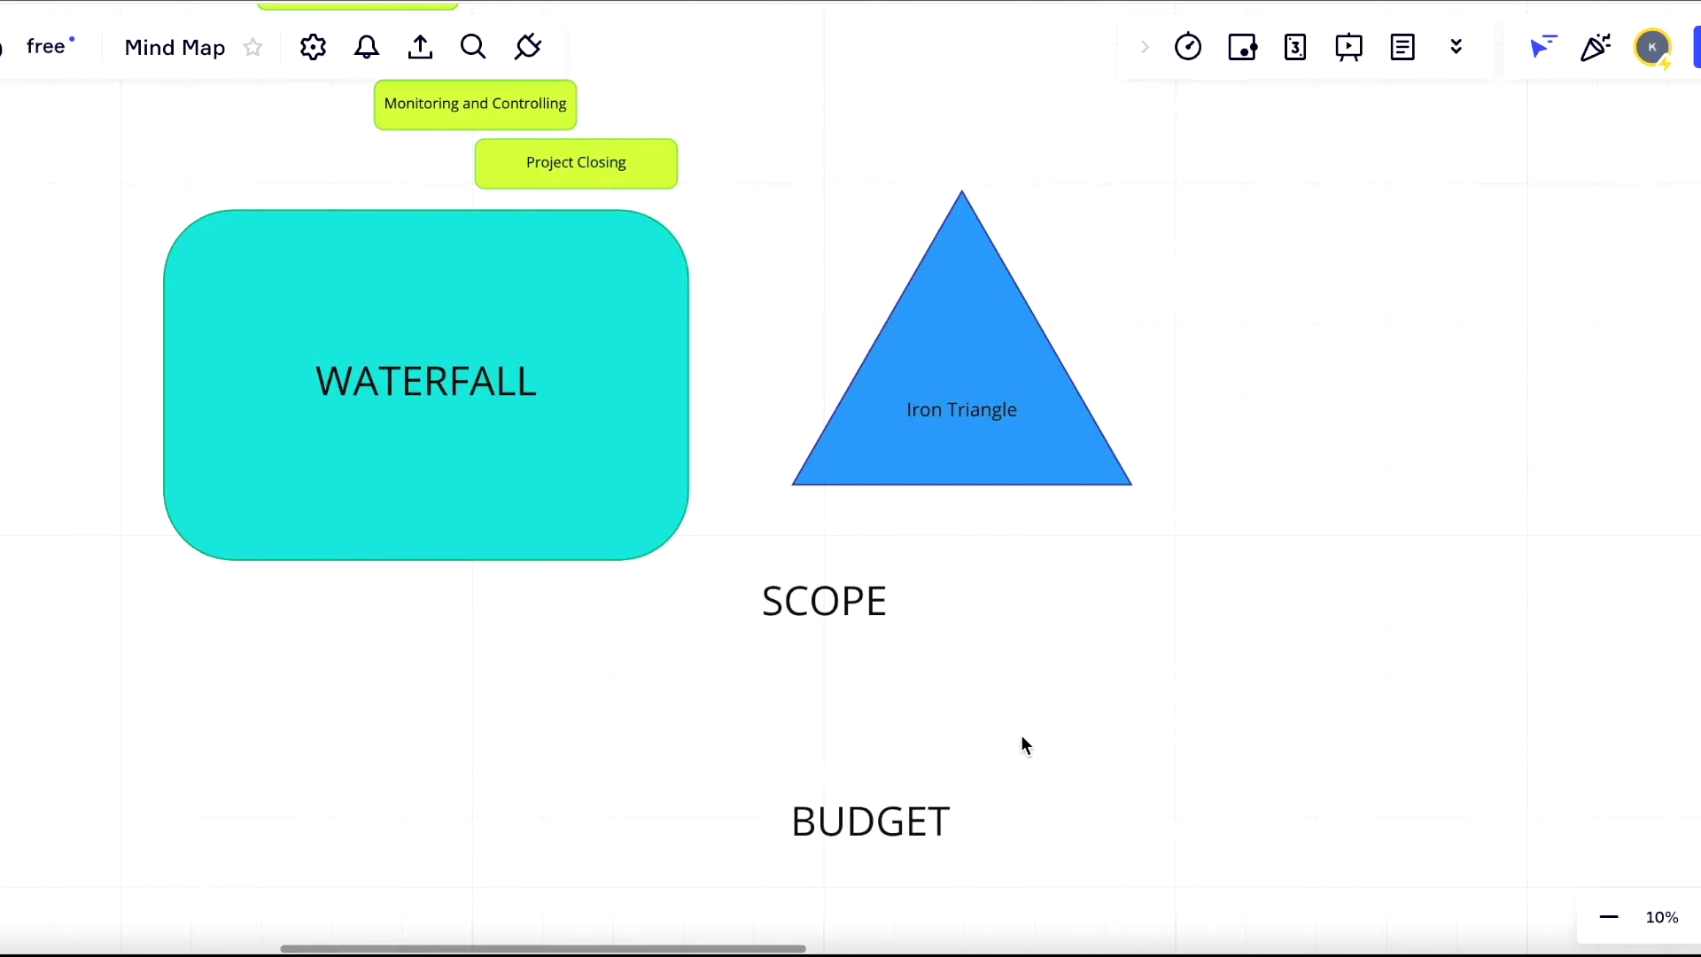
# - Paste another copy and retype it as 'TIME'
pyautogui.hotkey('ctrl', 'v')
pyautogui.doubleClick(996, 695)
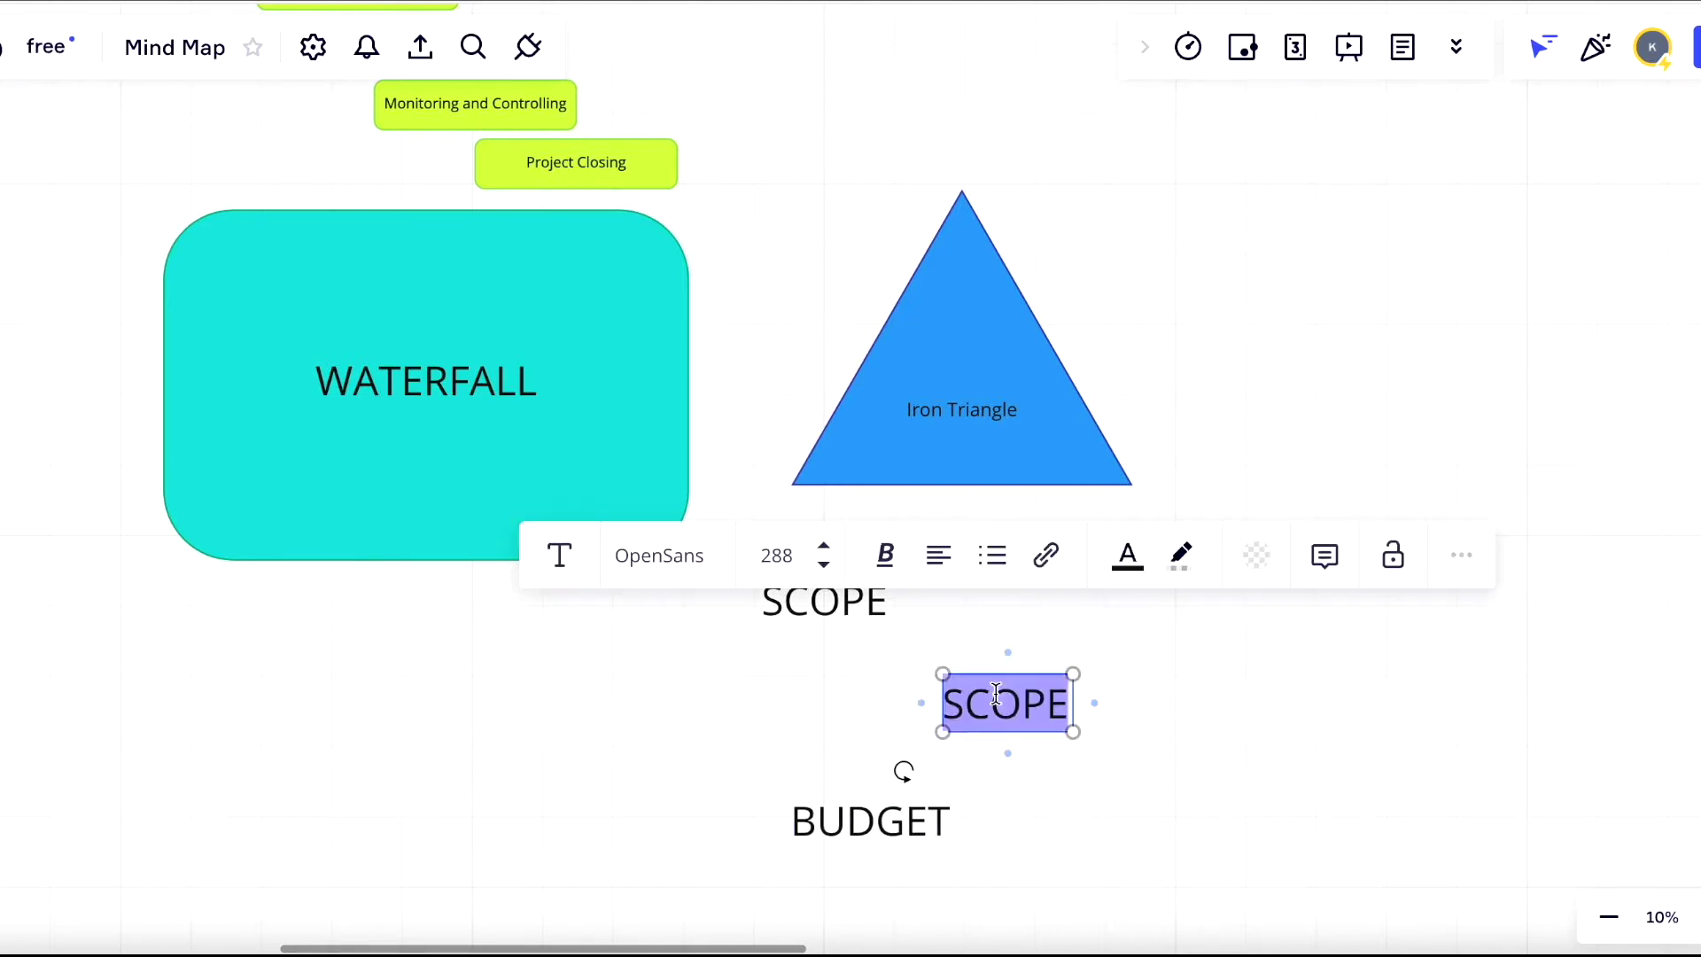
pyautogui.write('T')
pyautogui.press('BackSpace')
pyautogui.write('TIME')
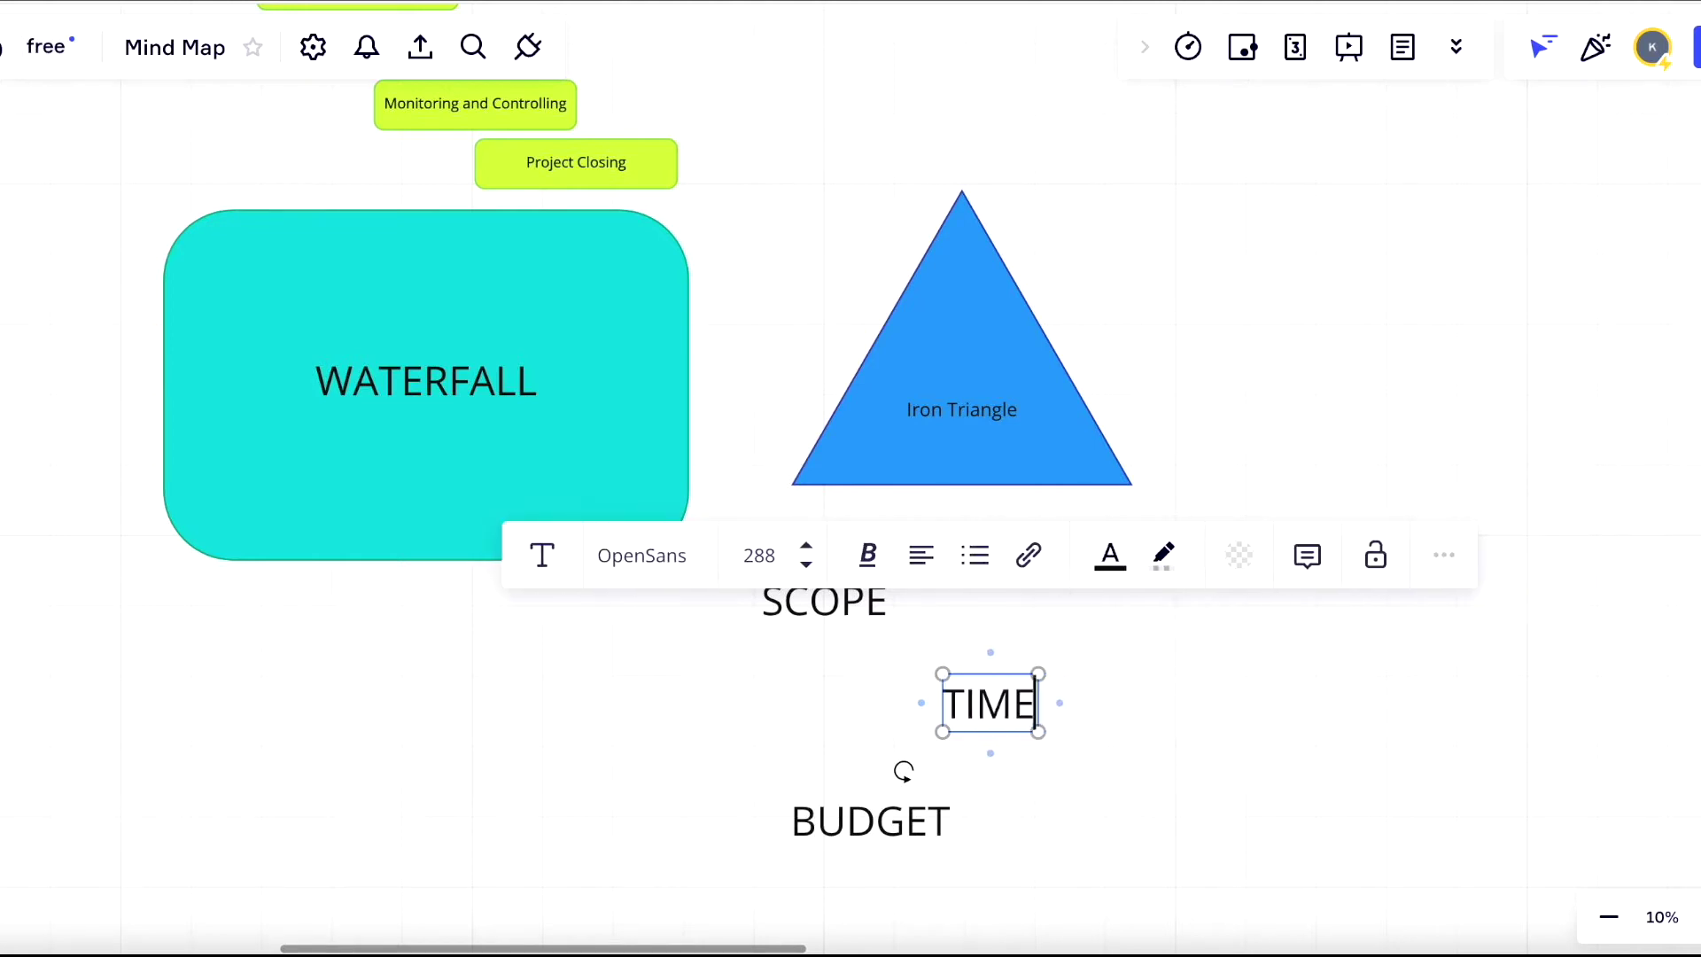
pyautogui.click(1131, 747)
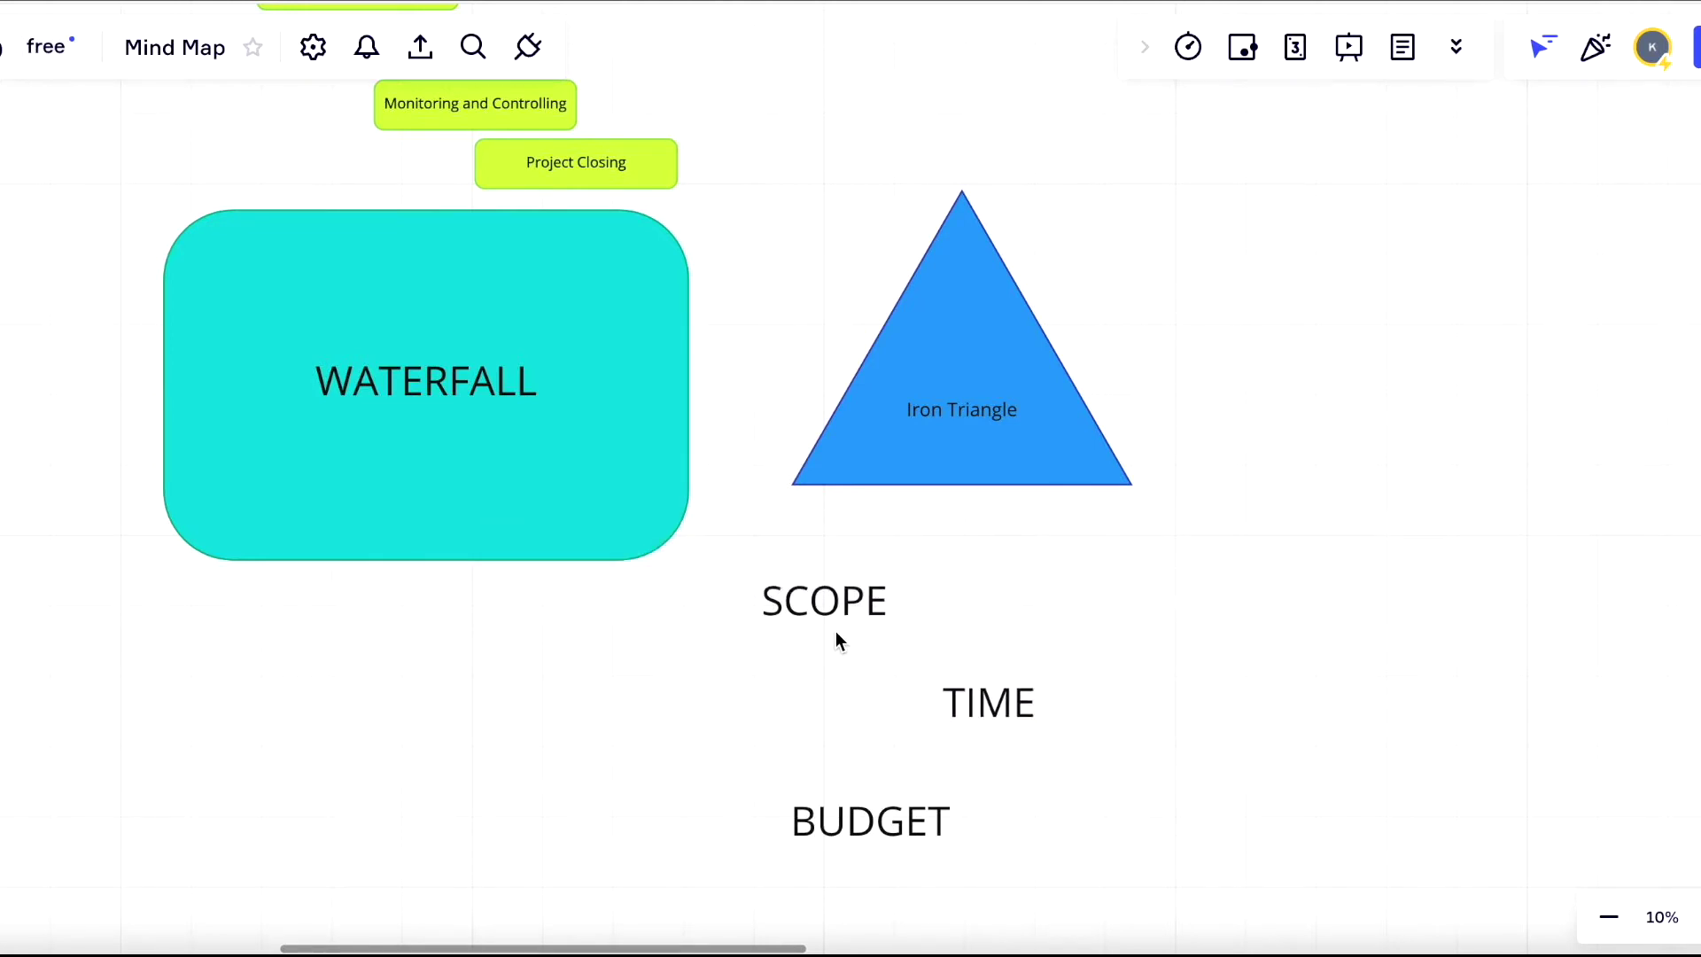
pyautogui.scroll(2, 705, 601)
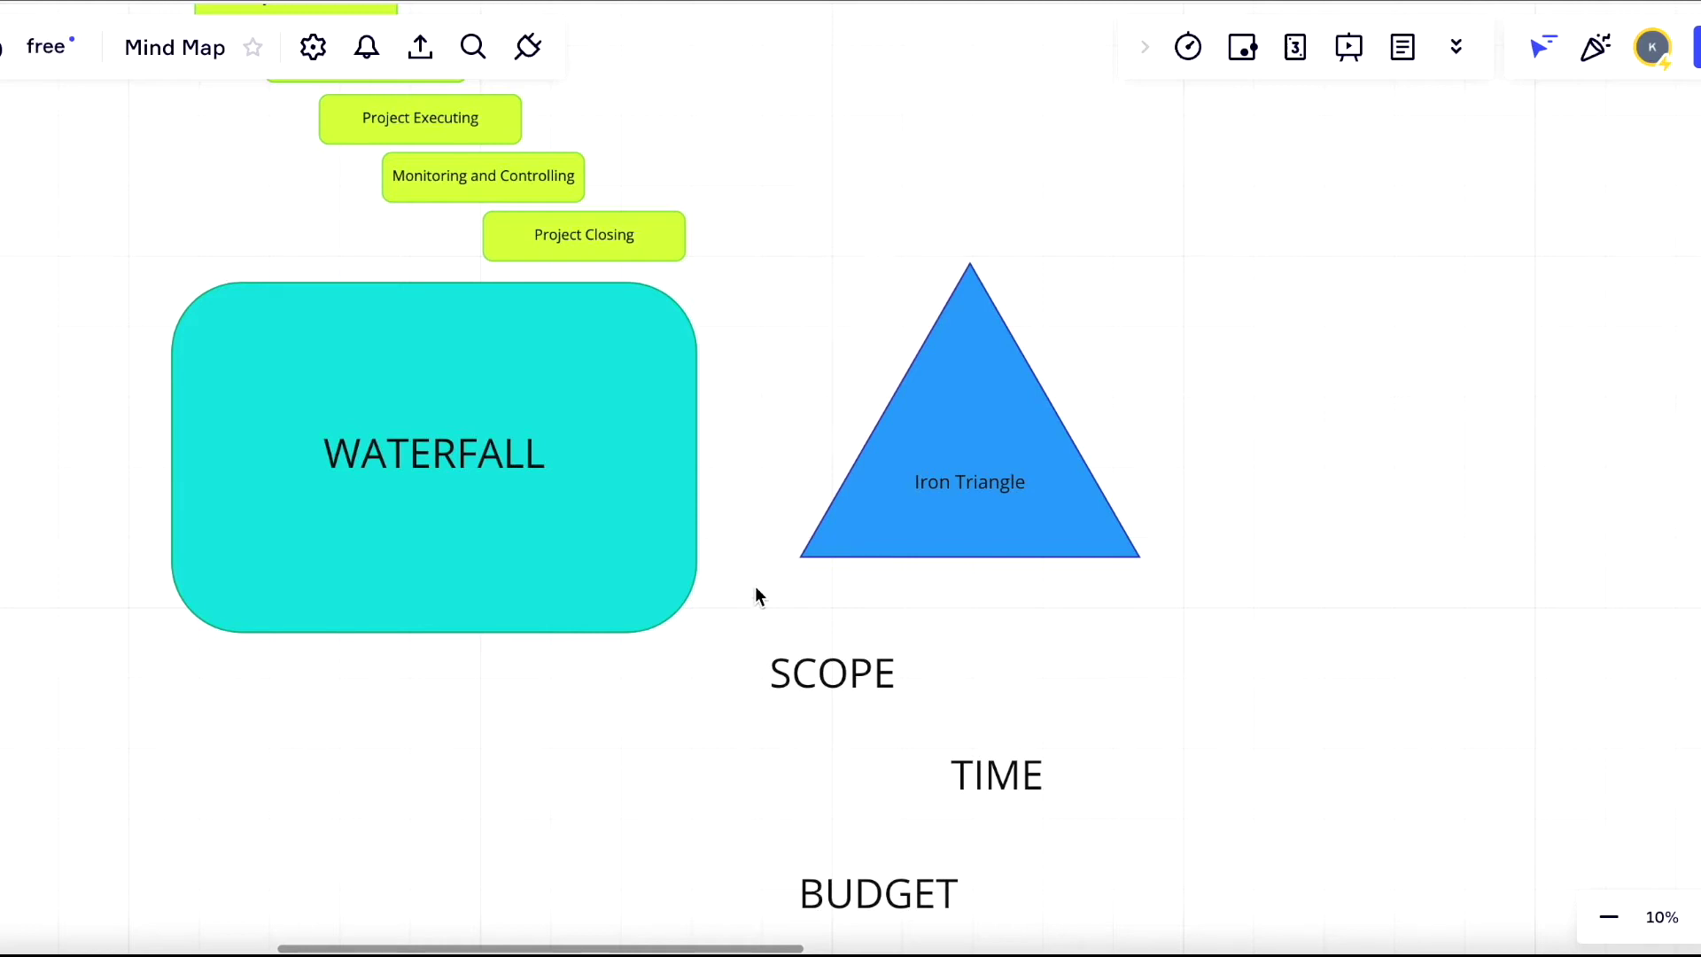
# - Drag TIME to the bottom-left corner, BUDGET to bottom-right, and SCOPE above the apex
pyautogui.click(855, 684)
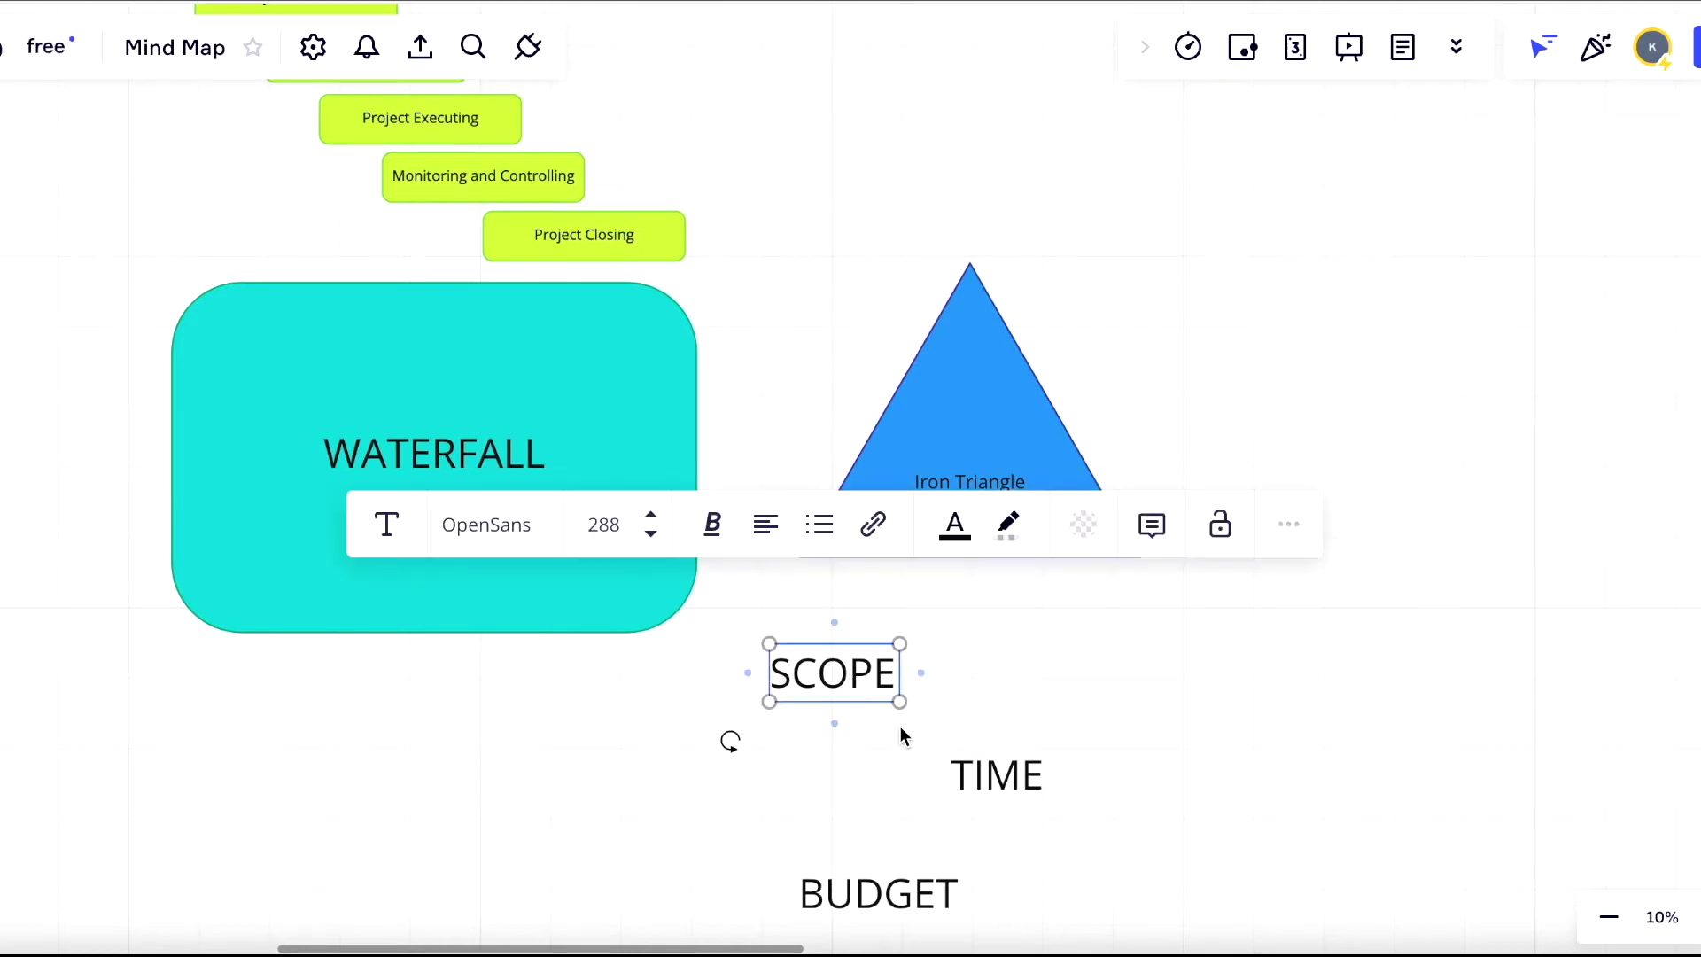
pyautogui.click(999, 772)
pyautogui.moveTo(1000, 773); pyautogui.dragTo(806, 586)
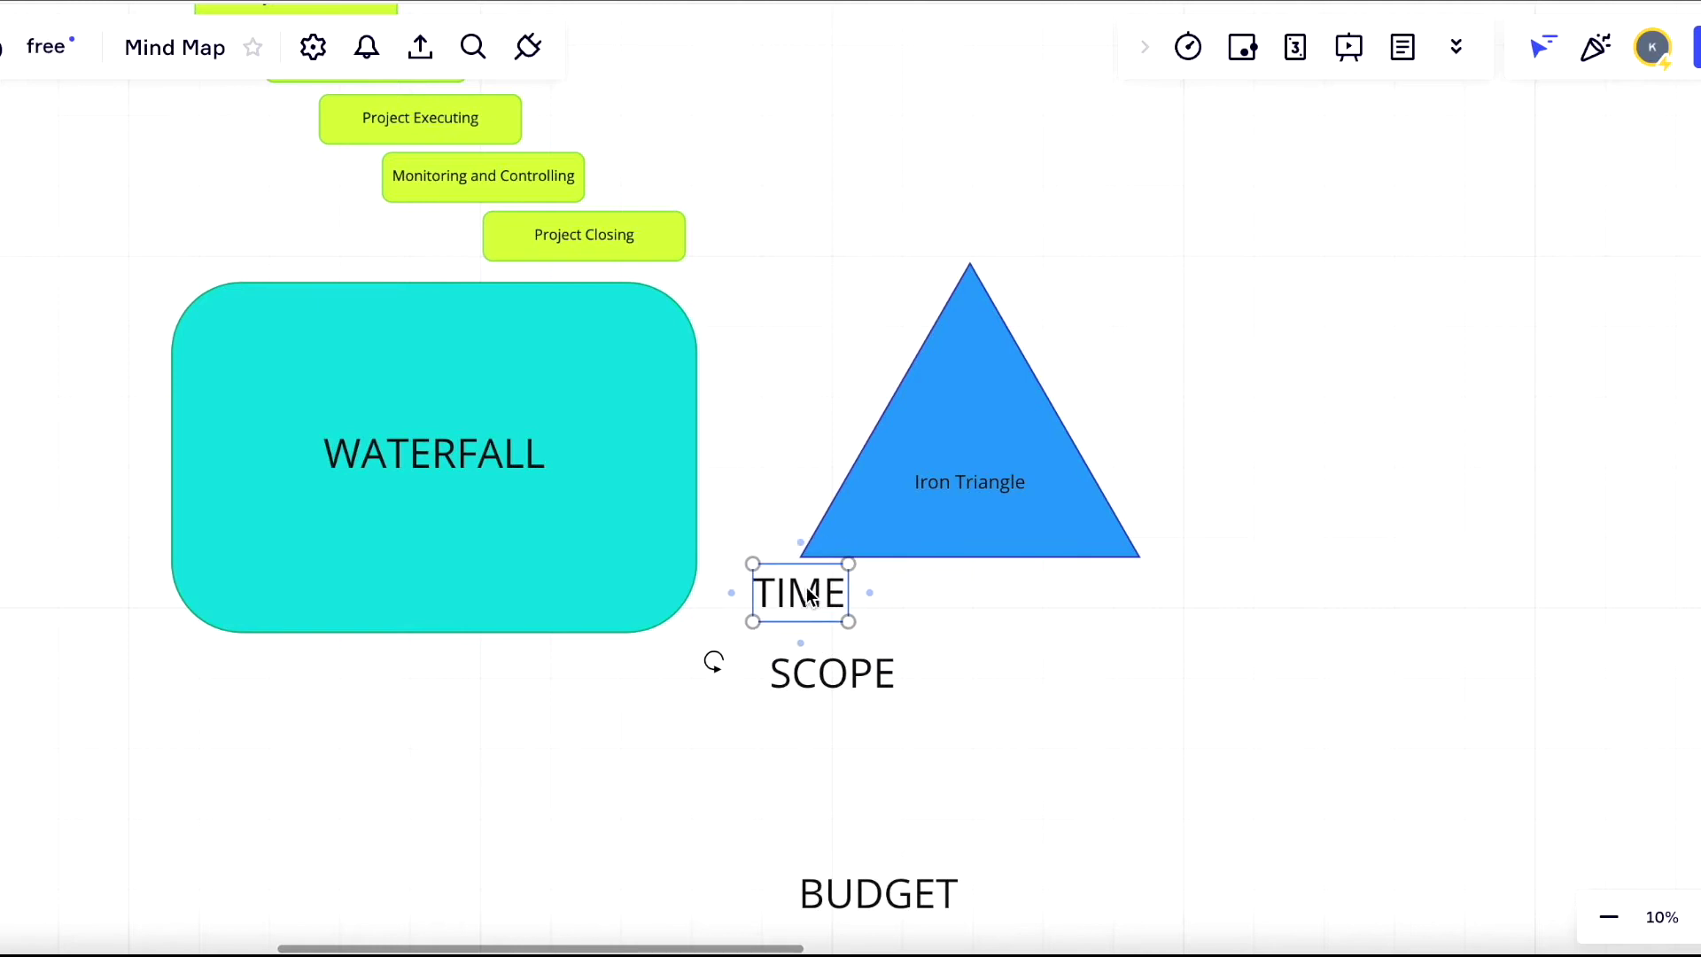
pyautogui.click(874, 893)
pyautogui.moveTo(875, 893); pyautogui.dragTo(1141, 589)
pyautogui.click(1147, 698)
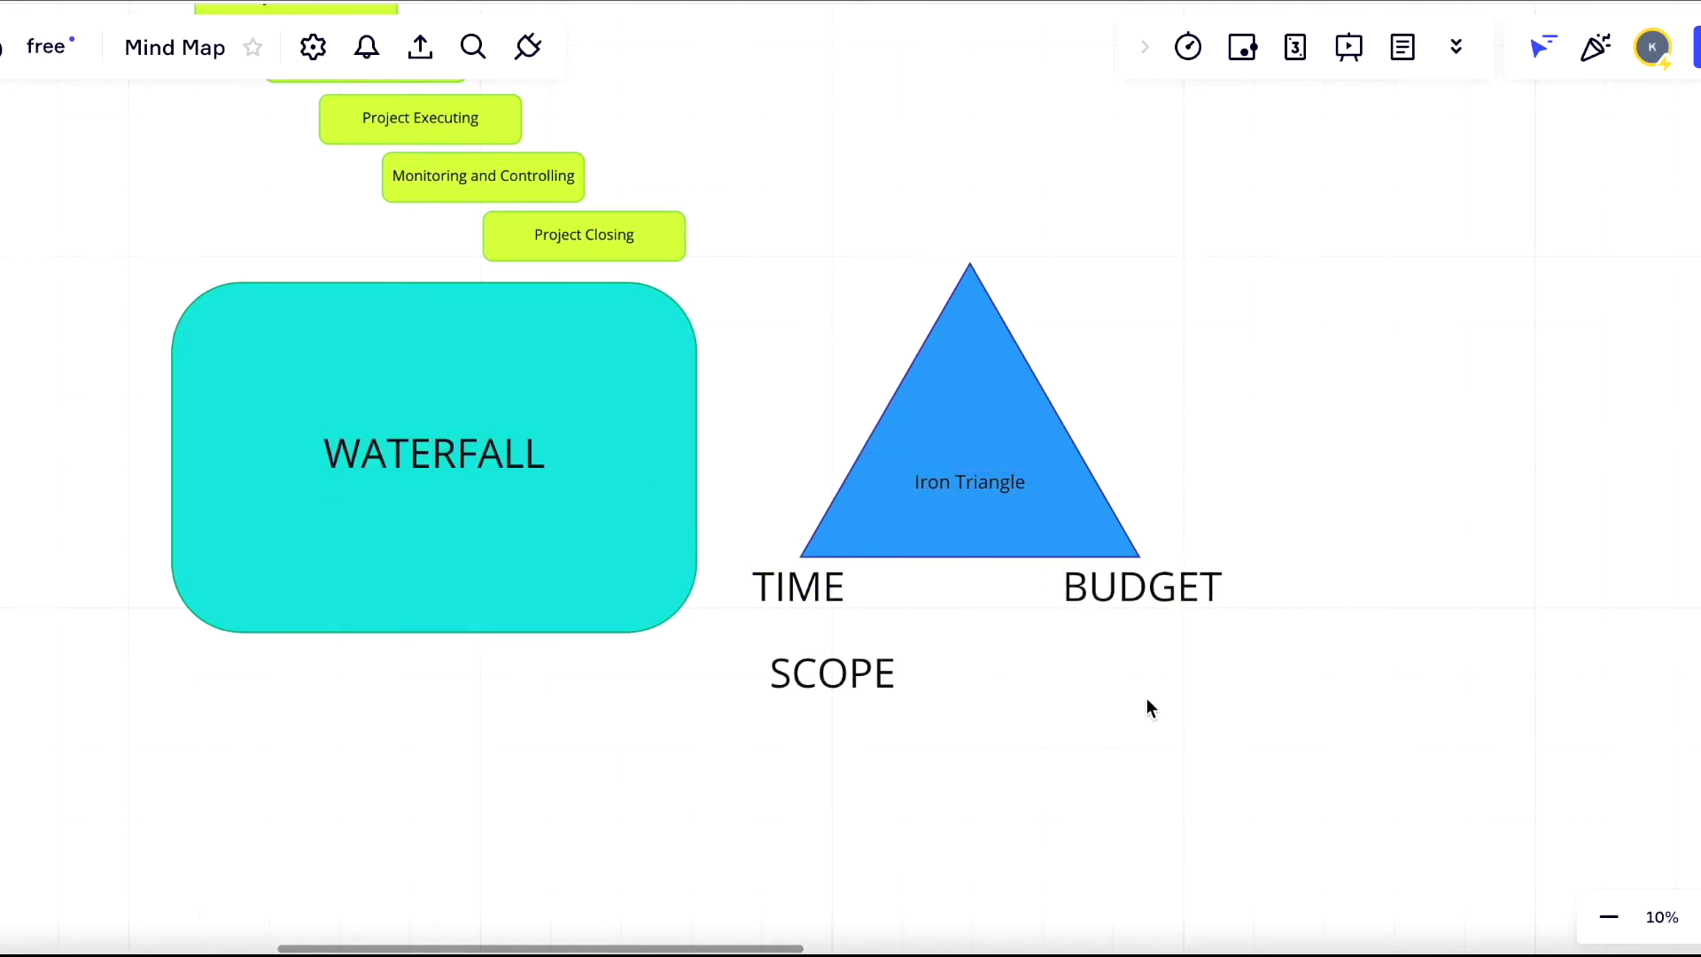
pyautogui.click(826, 697)
pyautogui.moveTo(826, 696); pyautogui.dragTo(972, 222)
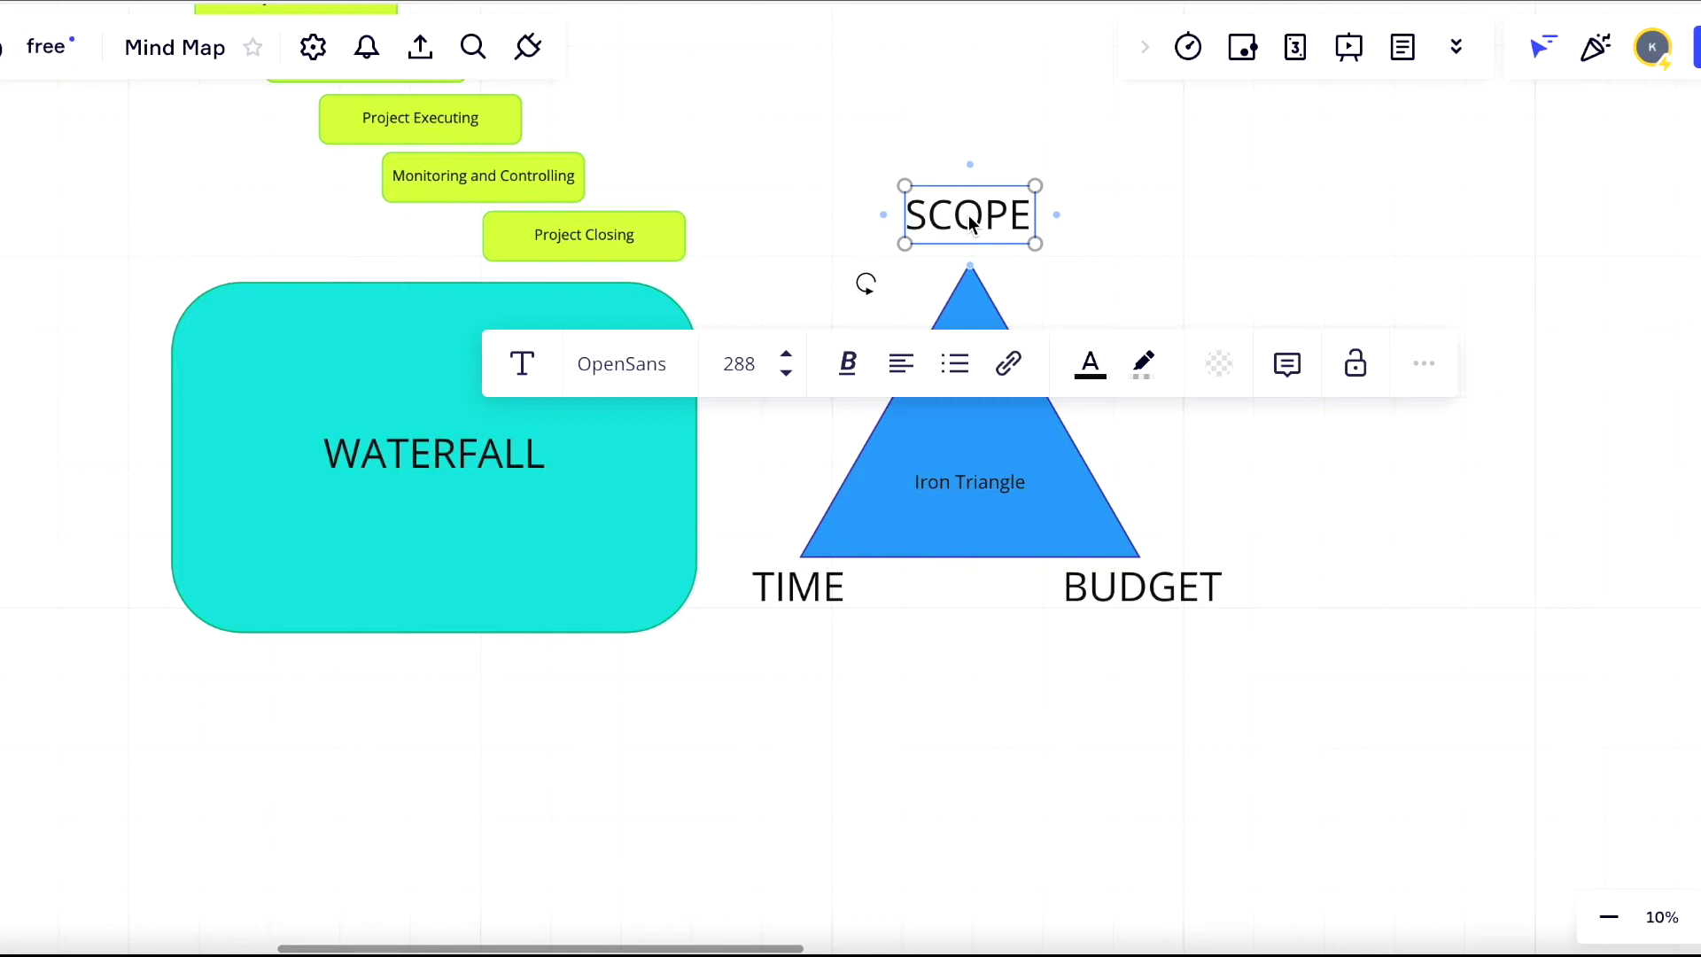
pyautogui.click(1162, 286)
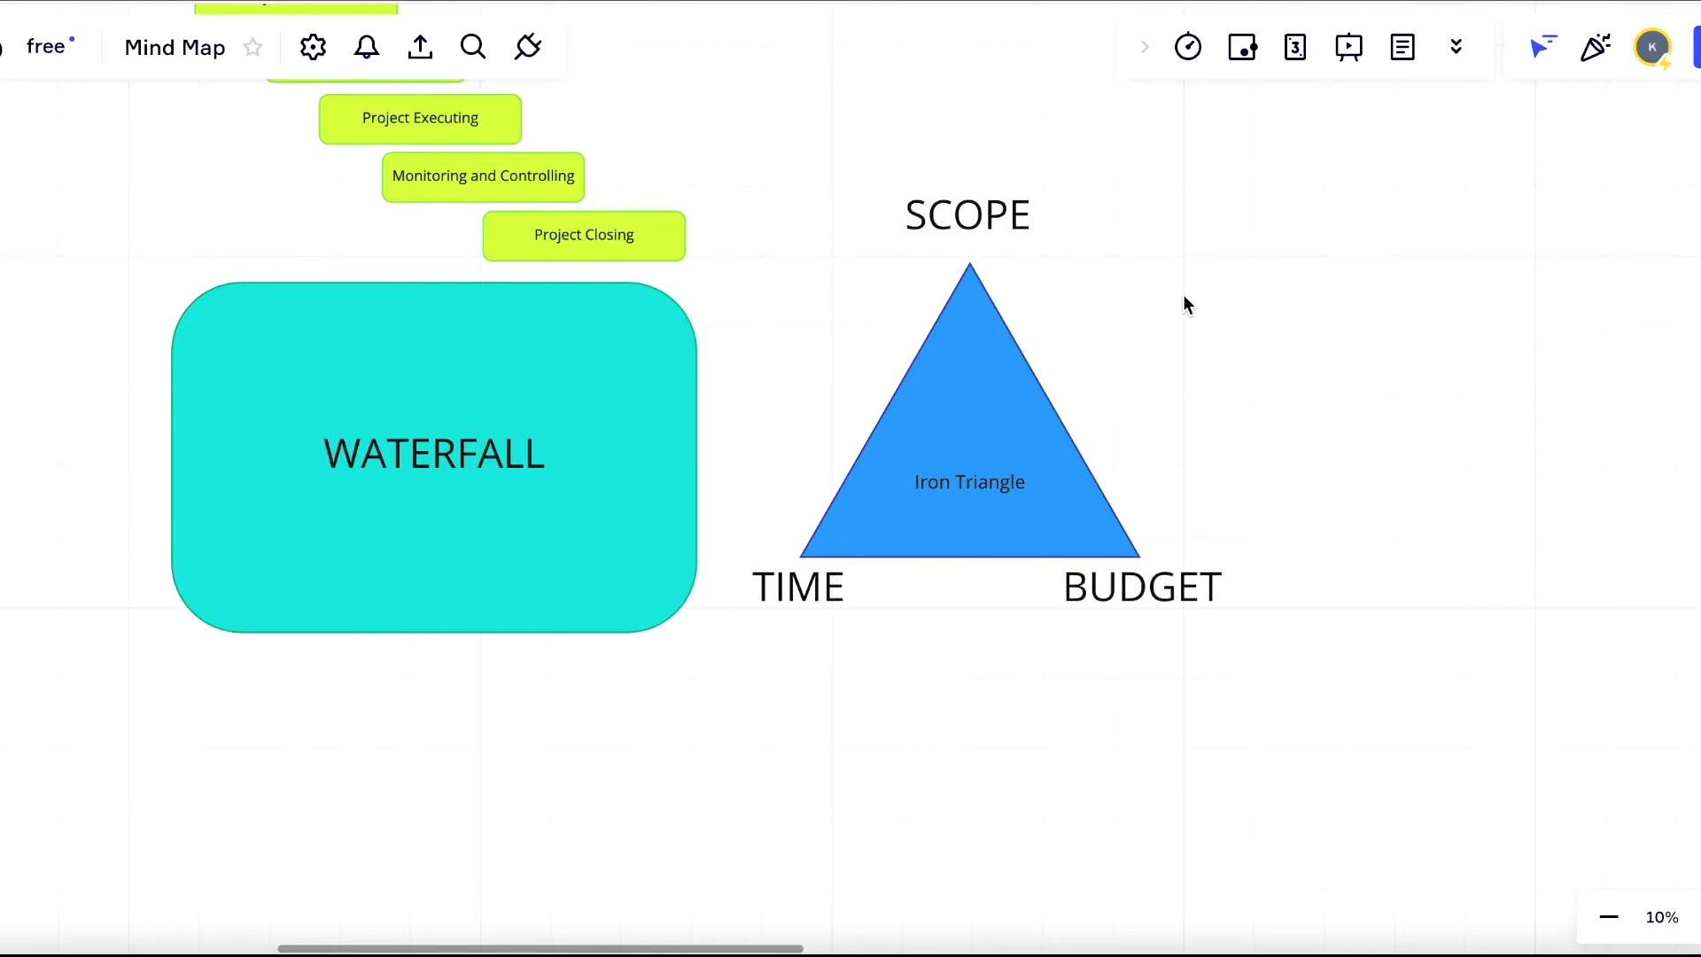
# - Select the triangle with its SCOPE, TIME and BUDGET labels and move them under WATERFALL
pyautogui.moveTo(803, 157); pyautogui.dragTo(1288, 707)
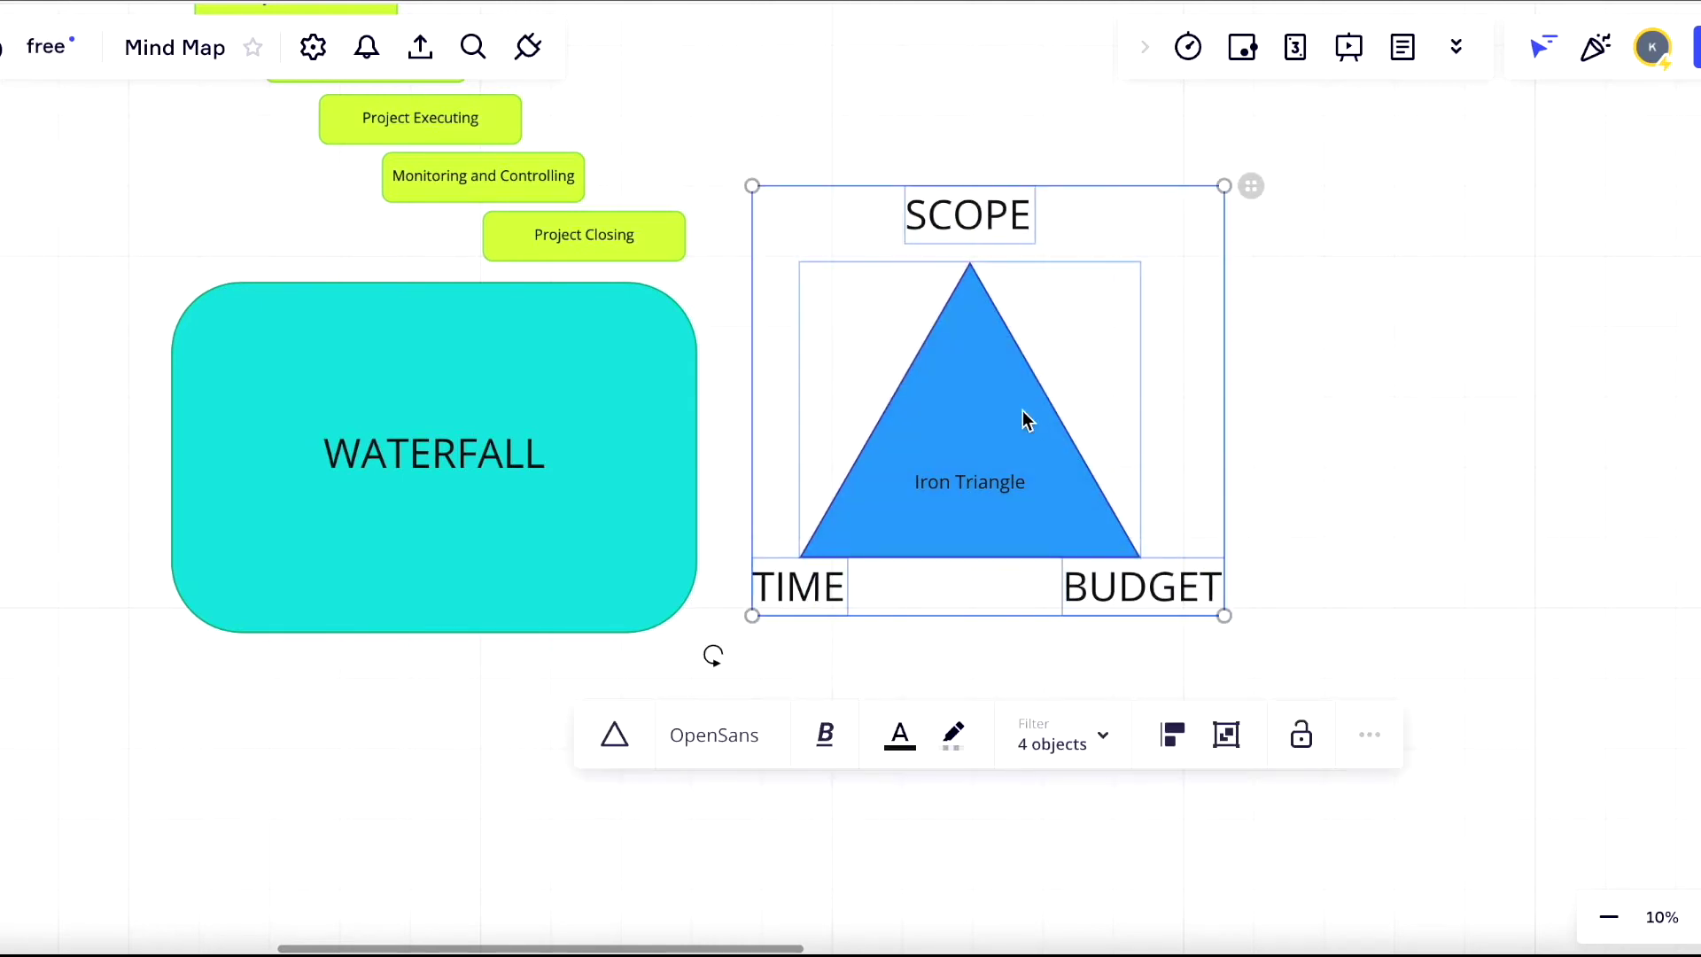
pyautogui.moveTo(1022, 411); pyautogui.dragTo(471, 891)
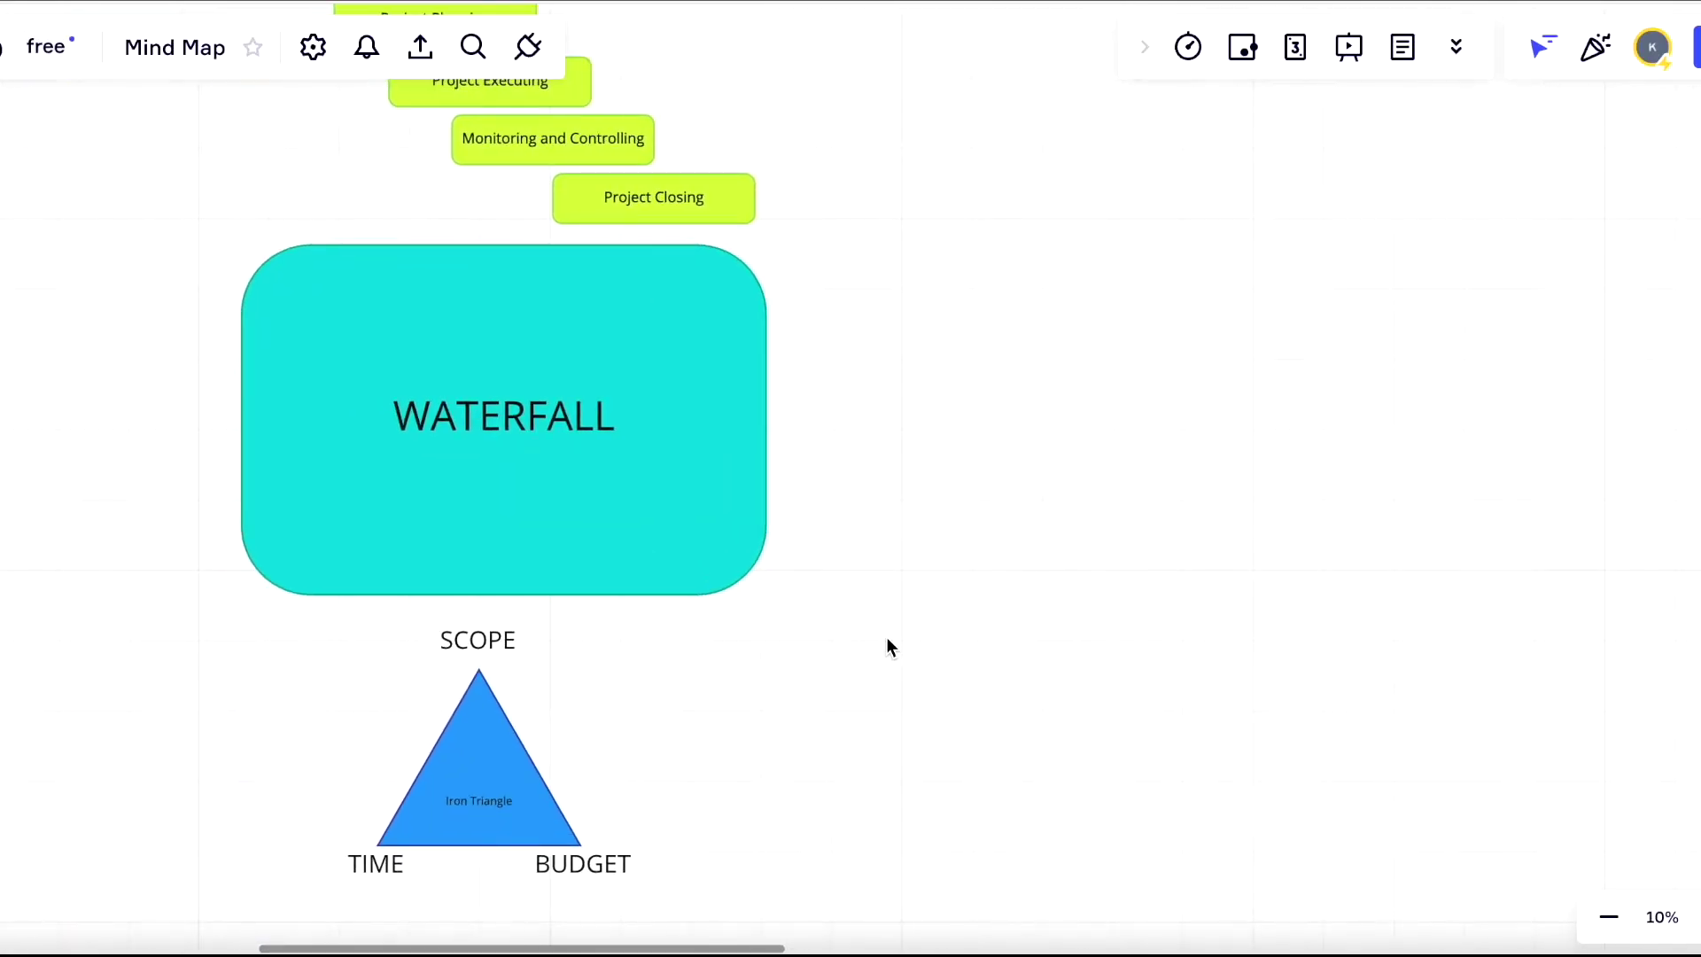
# - Copy the WATERFALL box, place the copy level on its right, and relabel it 'Agile'
pyautogui.click(663, 501)
pyautogui.hotkey('ctrl', 'c')
pyautogui.hotkey('ctrl', 'v')
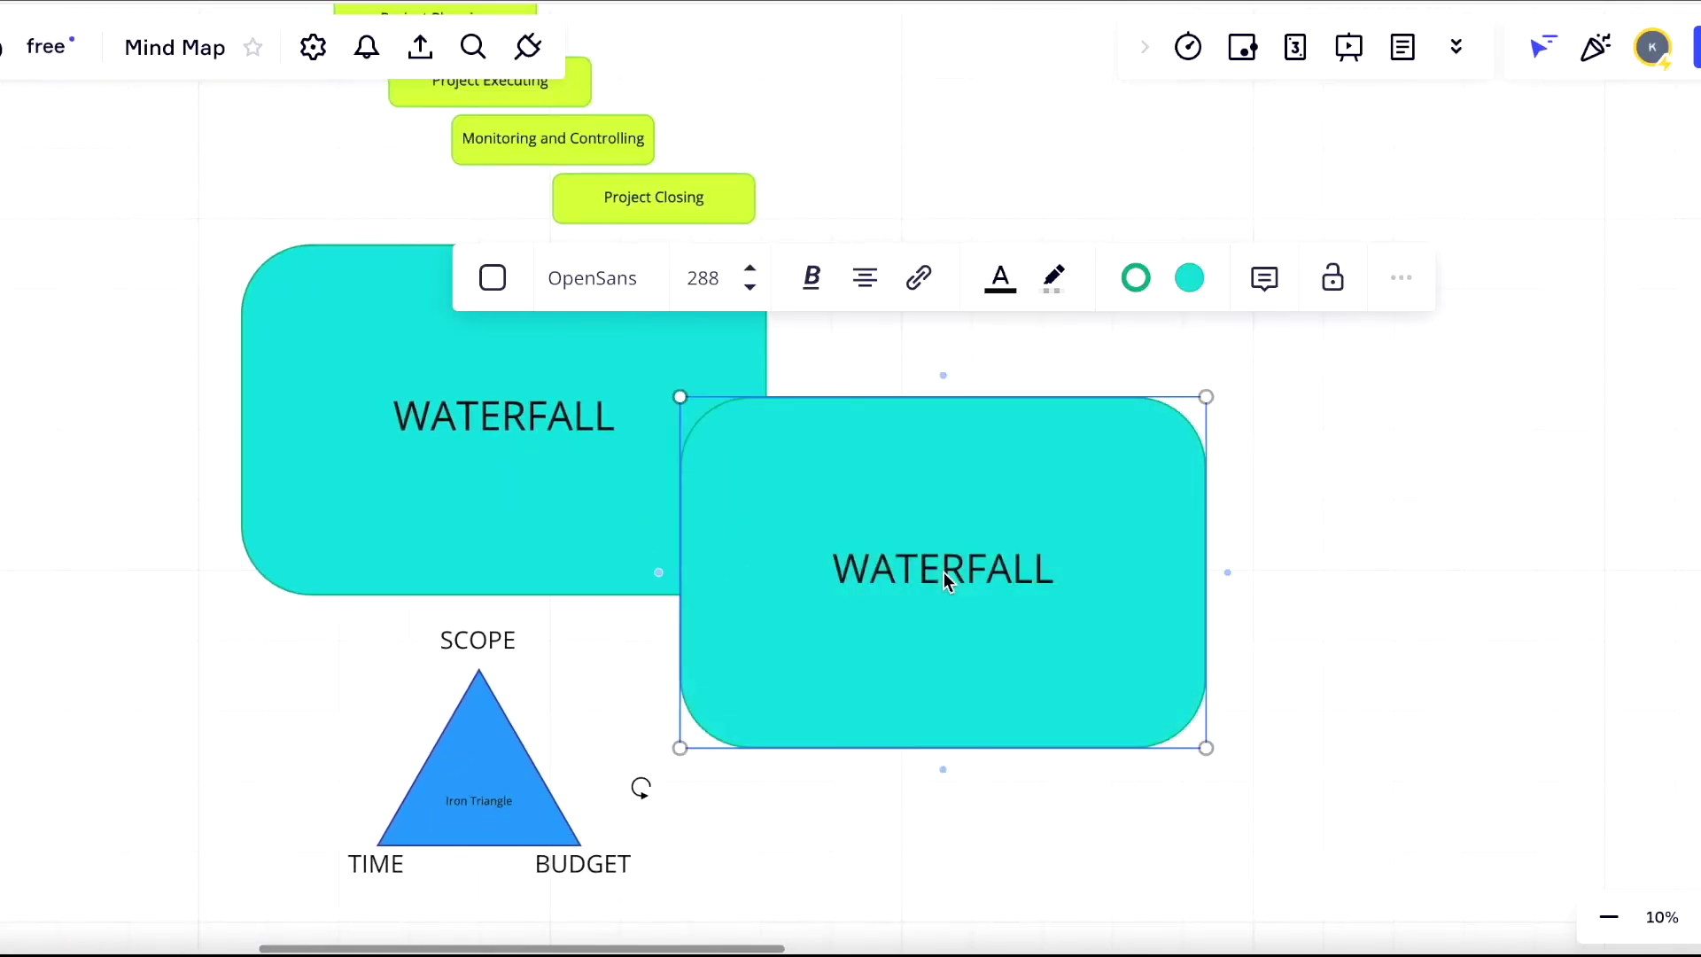
pyautogui.moveTo(943, 572); pyautogui.dragTo(1230, 432)
pyautogui.doubleClick(1230, 432)
pyautogui.write('Agile')
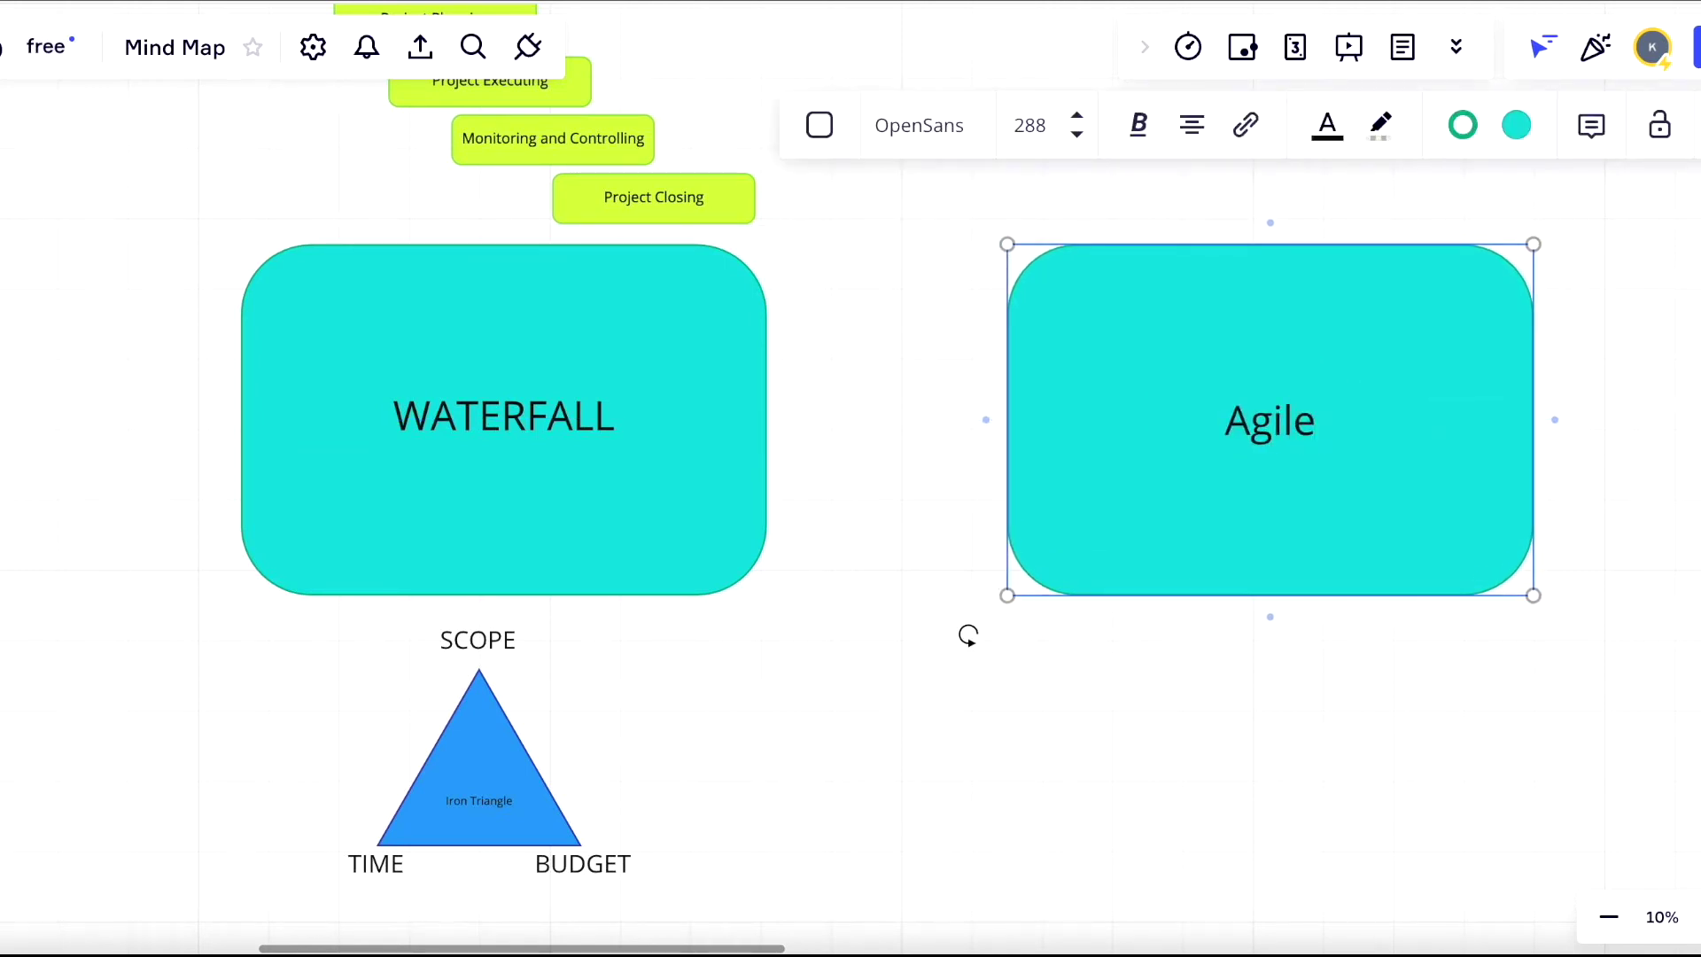
pyautogui.press('BackSpace')
pyautogui.write('e')
pyautogui.click(1317, 732)
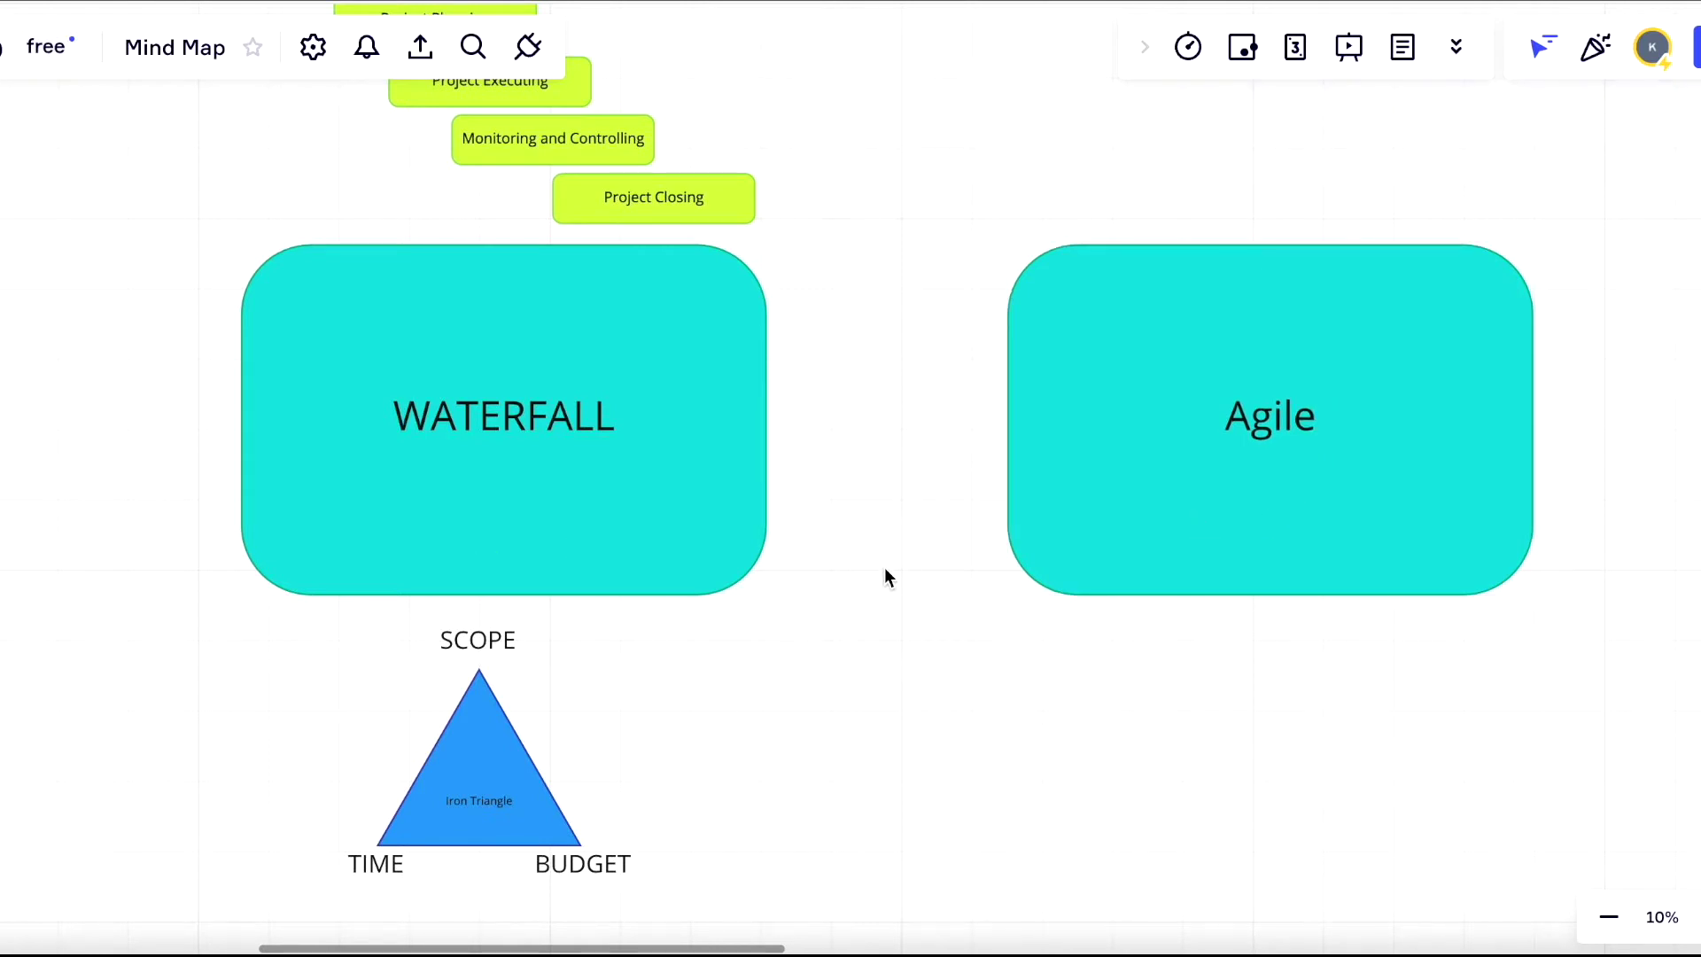
pyautogui.scroll(-2, 885, 569)
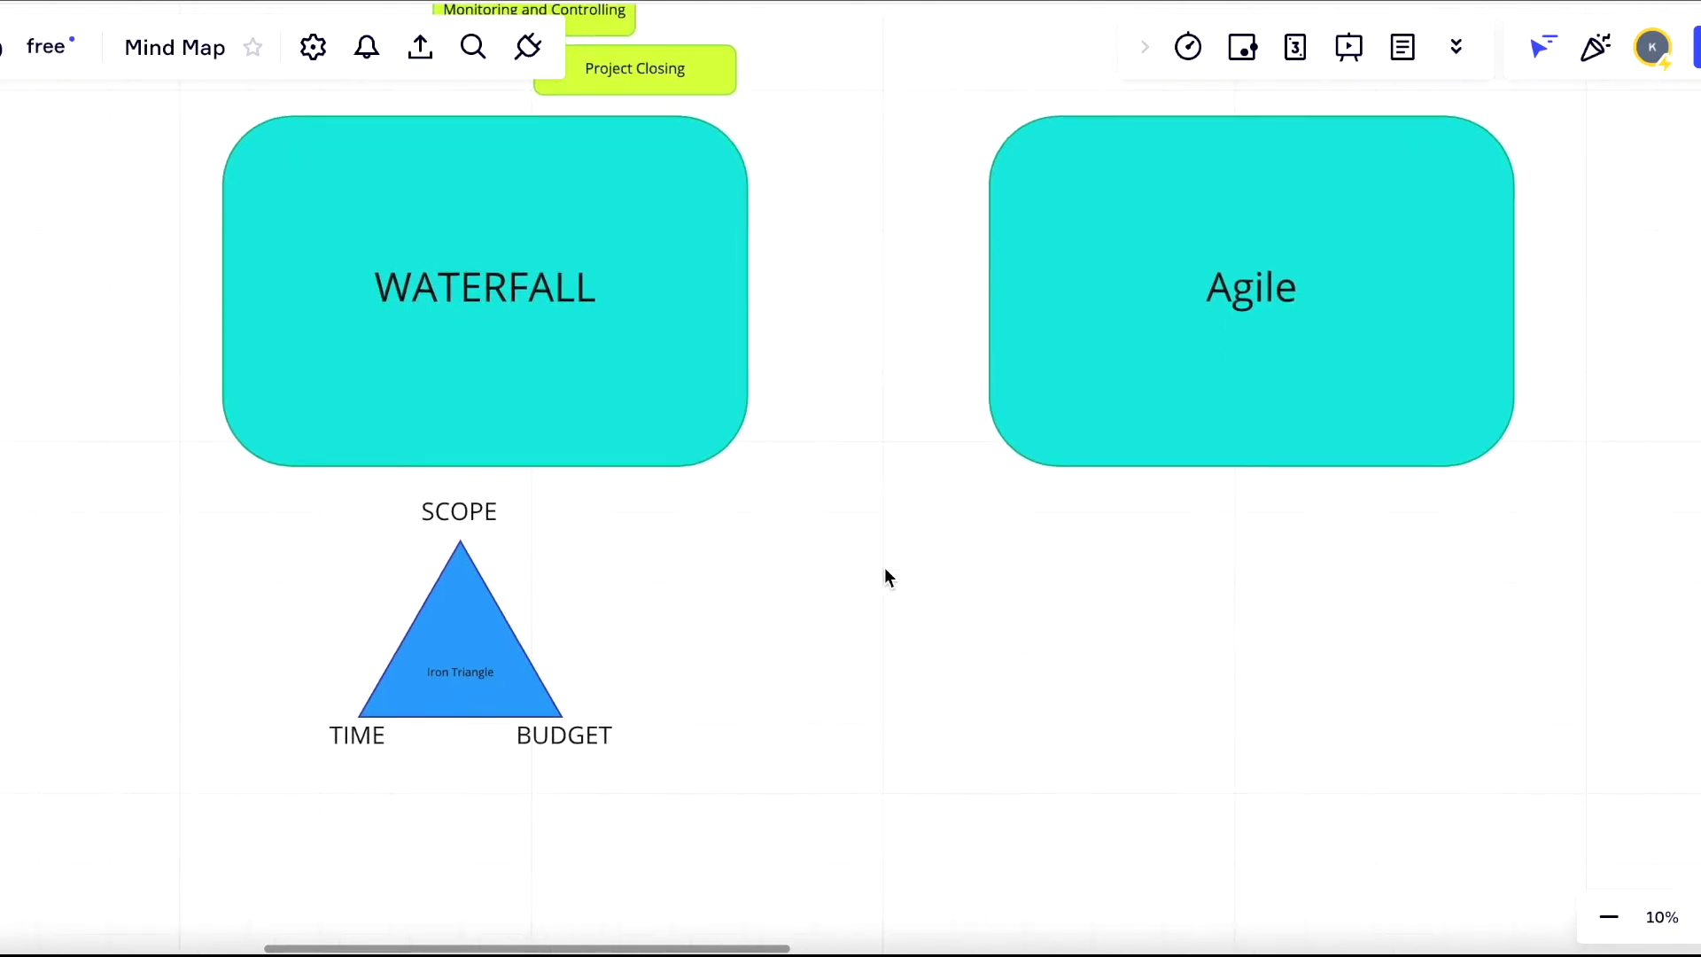
pyautogui.click(465, 684)
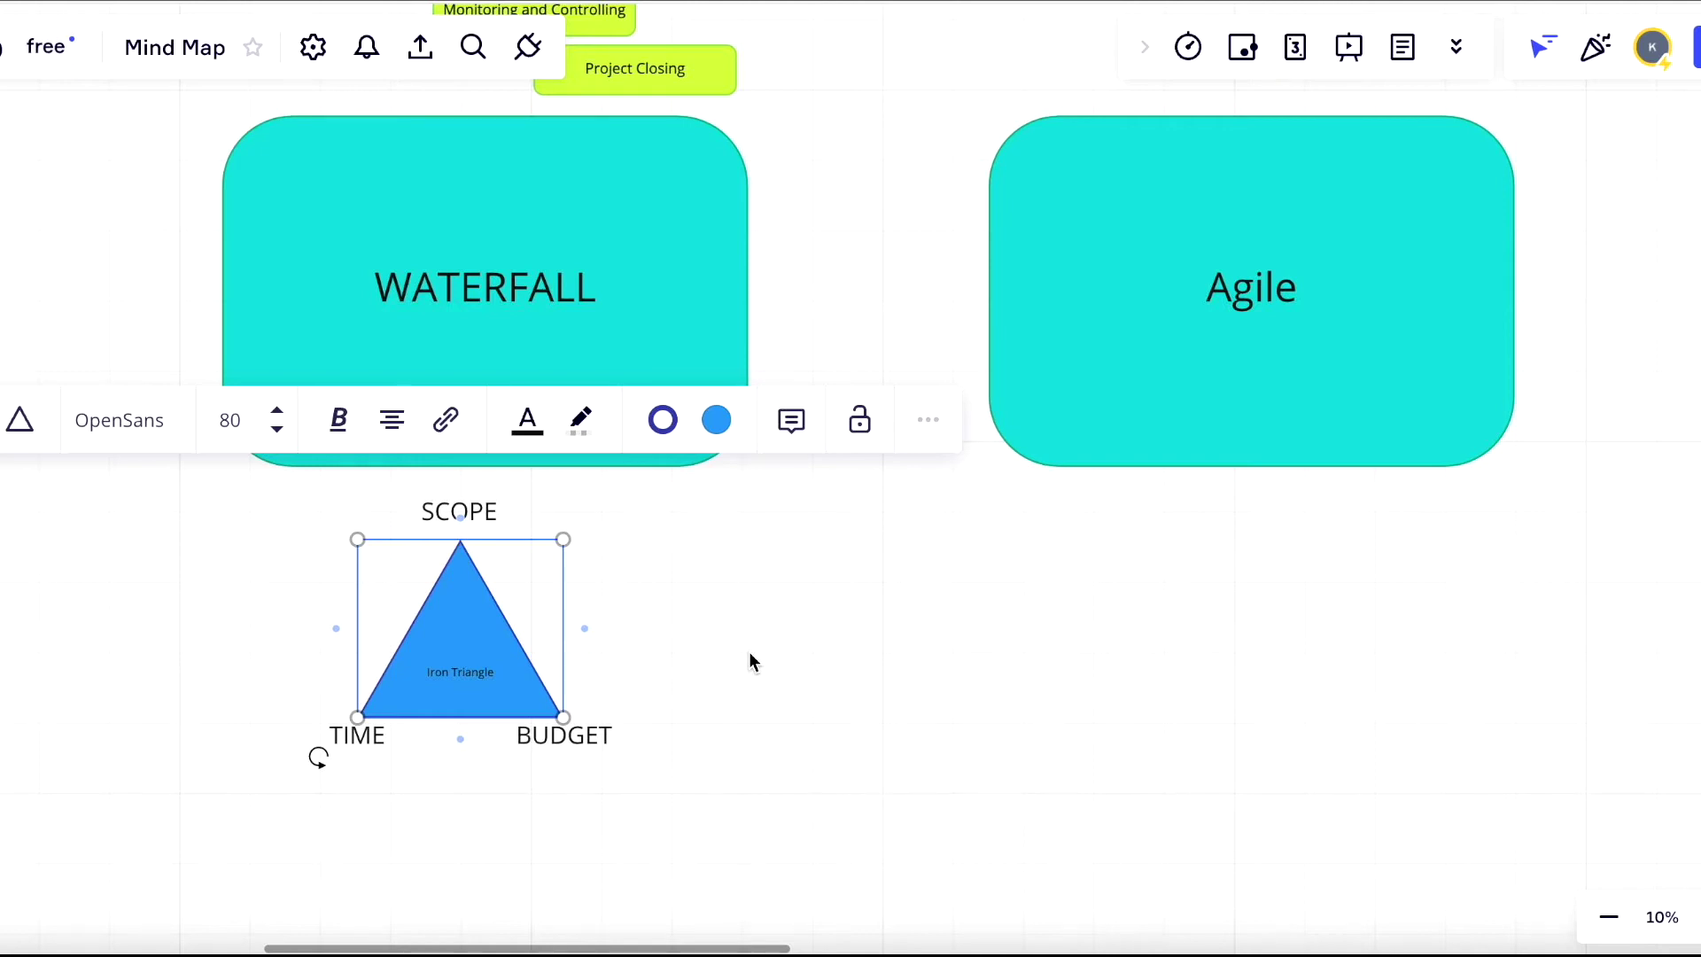
pyautogui.click(785, 656)
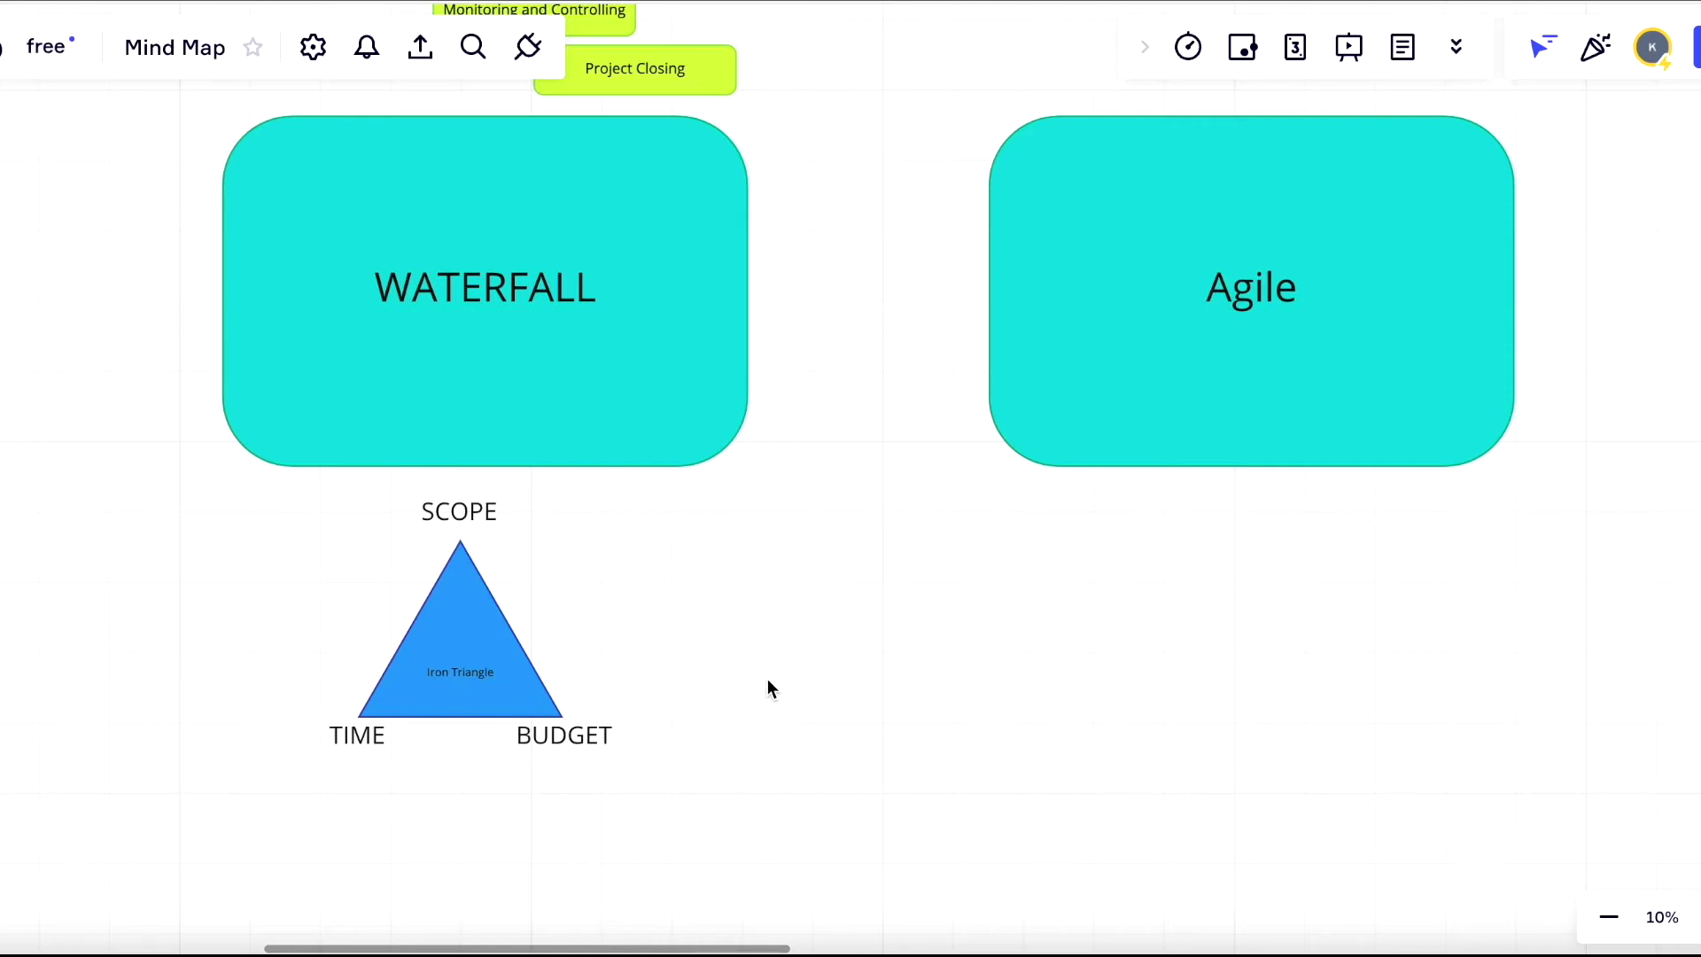
# - Paste a copy of the SCOPE label centred below the Agile box
pyautogui.click(486, 520)
pyautogui.hotkey('ctrl', 'c')
pyautogui.click(823, 548)
pyautogui.hotkey('ctrl', 'v')
pyautogui.moveTo(822, 551); pyautogui.dragTo(1256, 732)
pyautogui.click(1258, 736)
pyautogui.click(621, 676)
# - Place copies of the TIME and BUDGET labels side by side under the Agile box
pyautogui.click(360, 749)
pyautogui.moveTo(360, 749); pyautogui.dragTo(1108, 521)
pyautogui.click(557, 740)
pyautogui.click(700, 808)
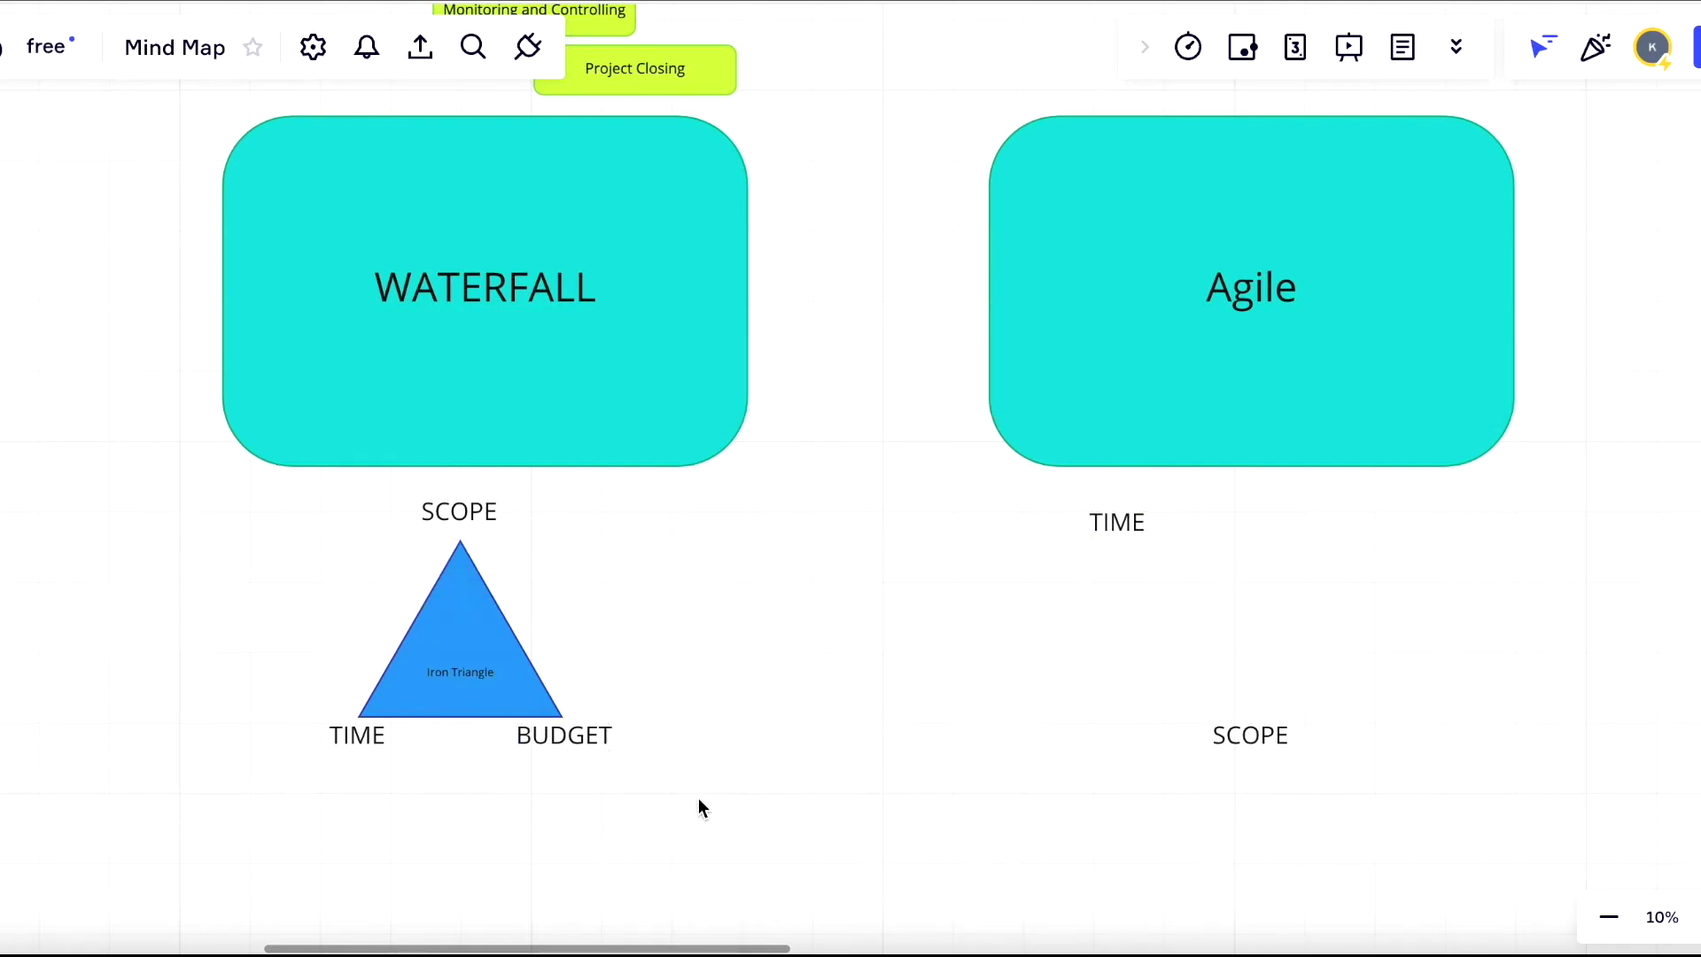
pyautogui.hotkey('ctrl', 'v')
pyautogui.moveTo(708, 794); pyautogui.dragTo(1366, 521)
pyautogui.press('Escape')
pyautogui.click(1377, 511)
pyautogui.click(1426, 691)
# - Duplicate the Iron Triangle, rotate the copy 180° and fit it between TIME/BUDGET and SCOPE
pyautogui.click(475, 663)
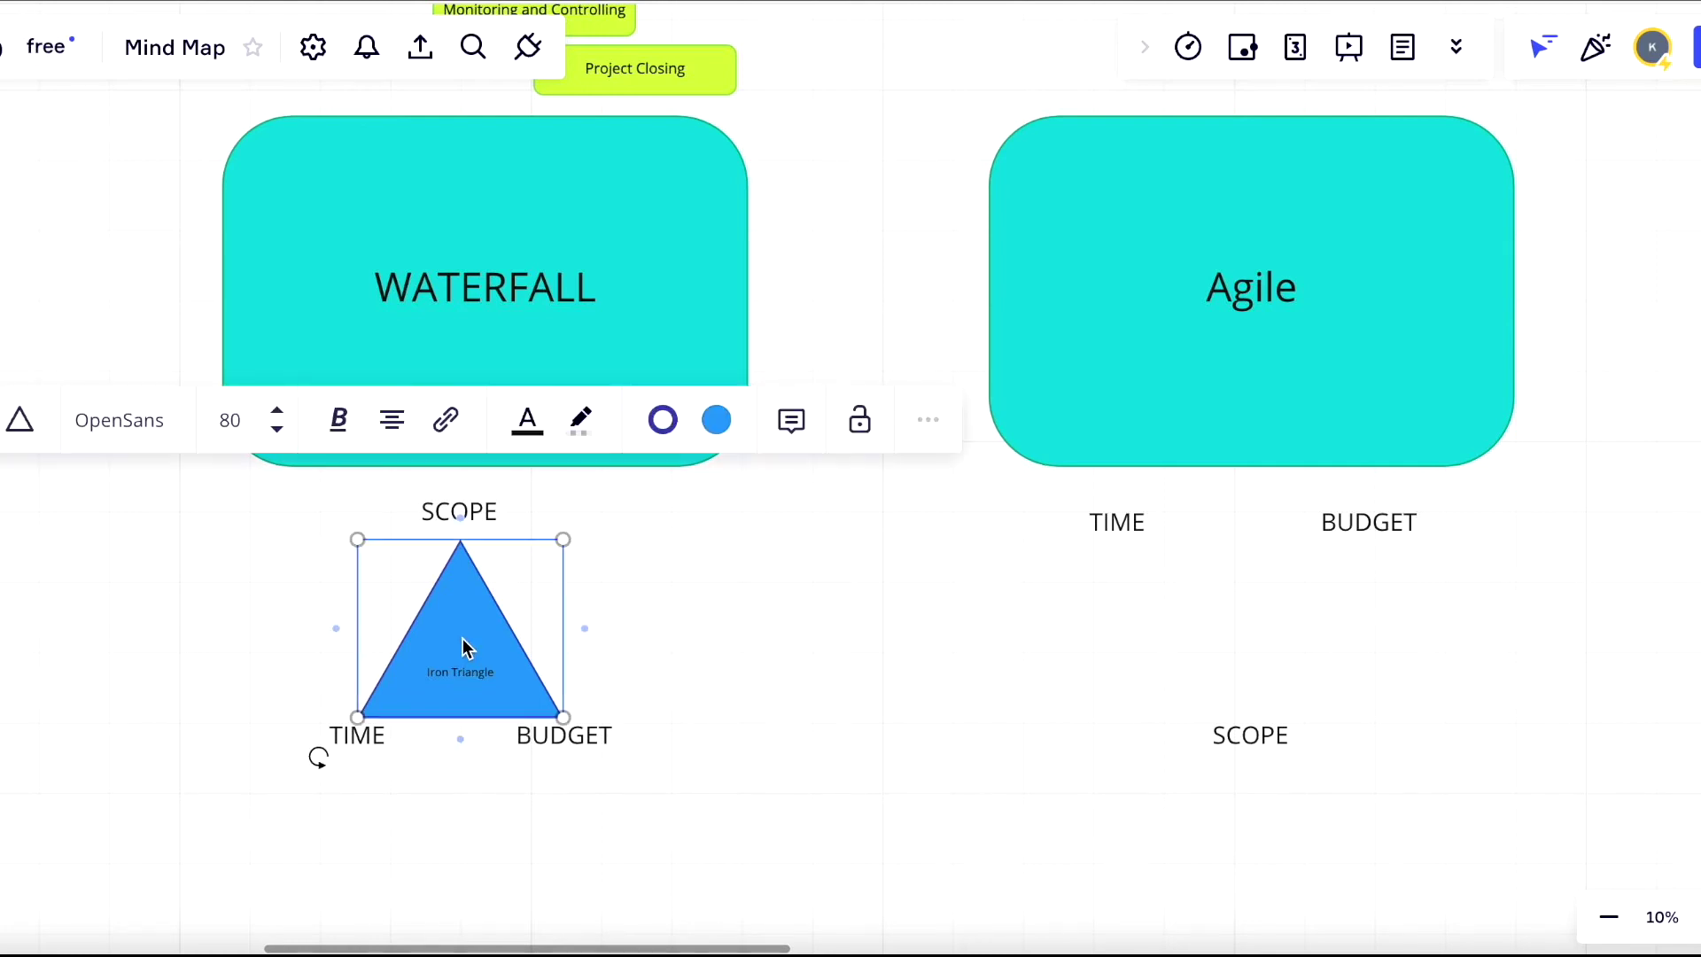
pyautogui.hotkey('ctrl', 'c')
pyautogui.click(703, 625)
pyautogui.hotkey('ctrl', 'v')
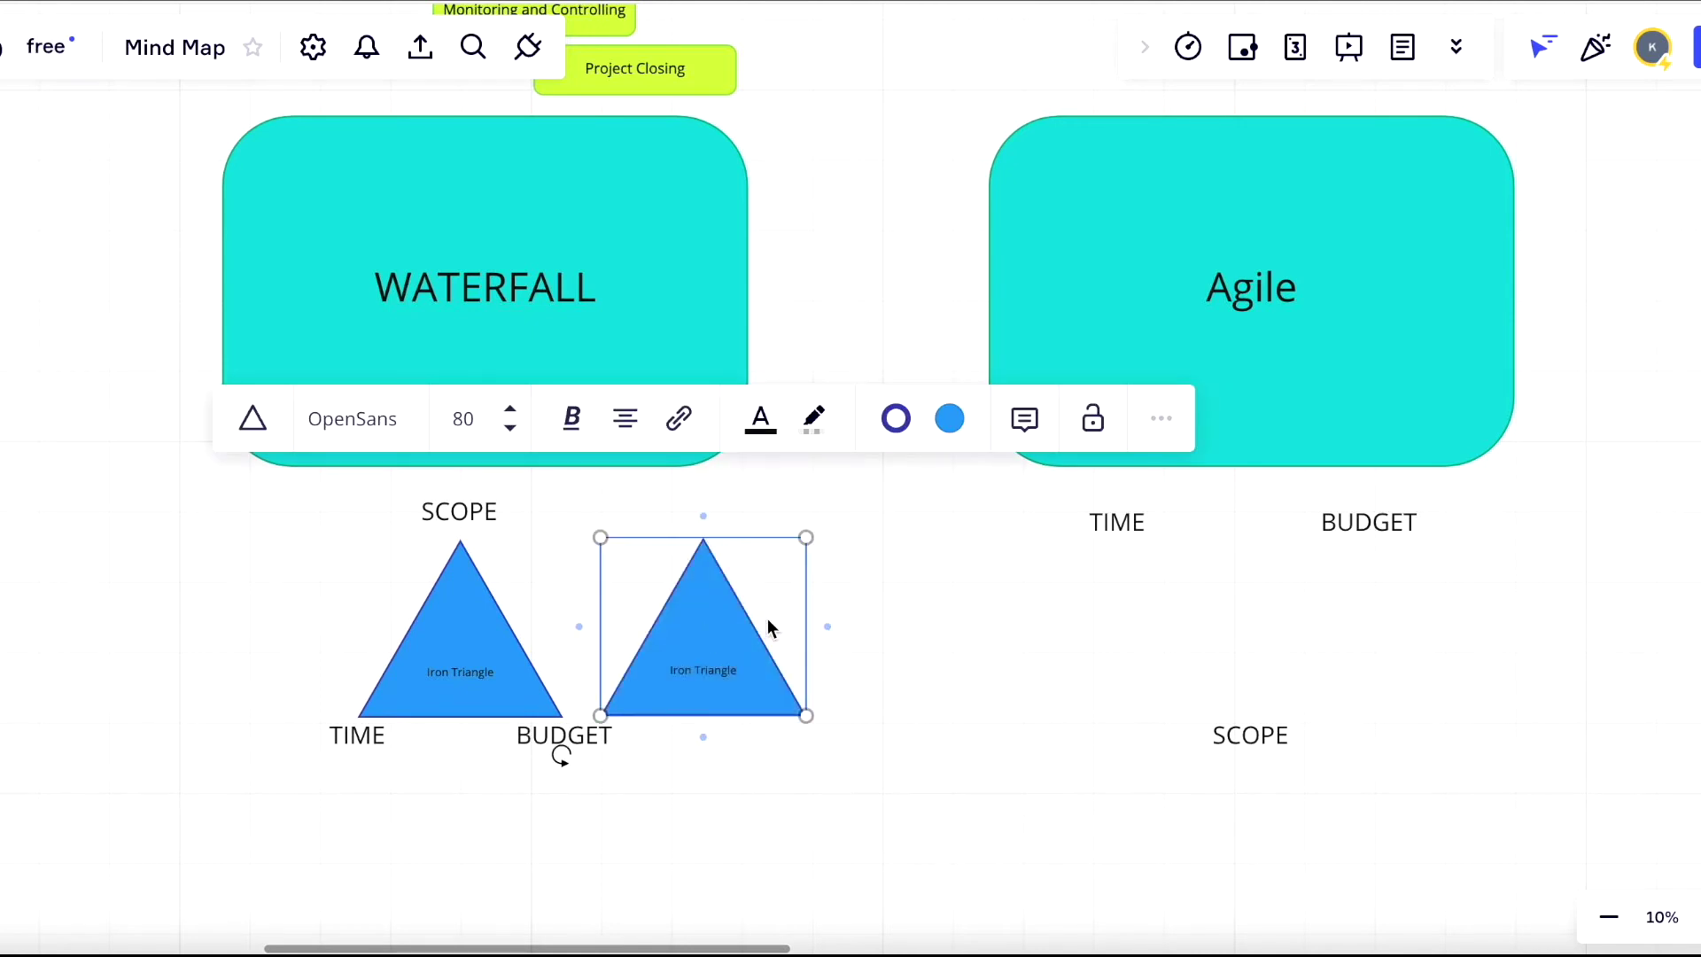
pyautogui.moveTo(704, 631); pyautogui.dragTo(1014, 627)
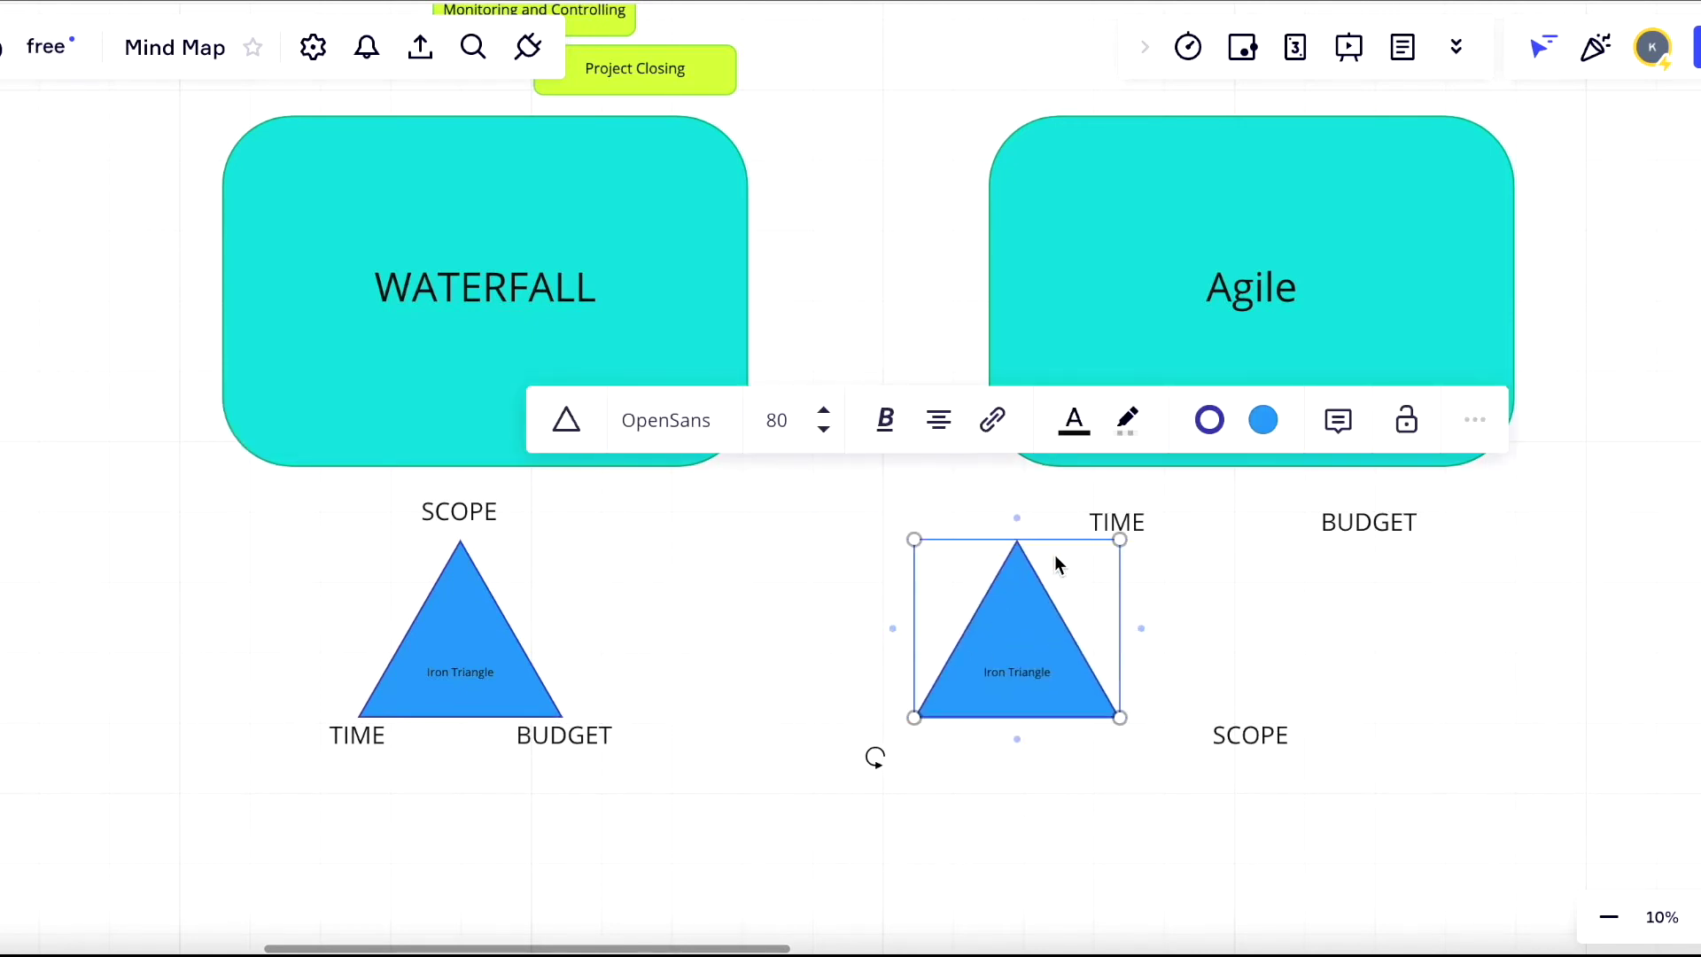
pyautogui.moveTo(876, 758); pyautogui.dragTo(1131, 531)
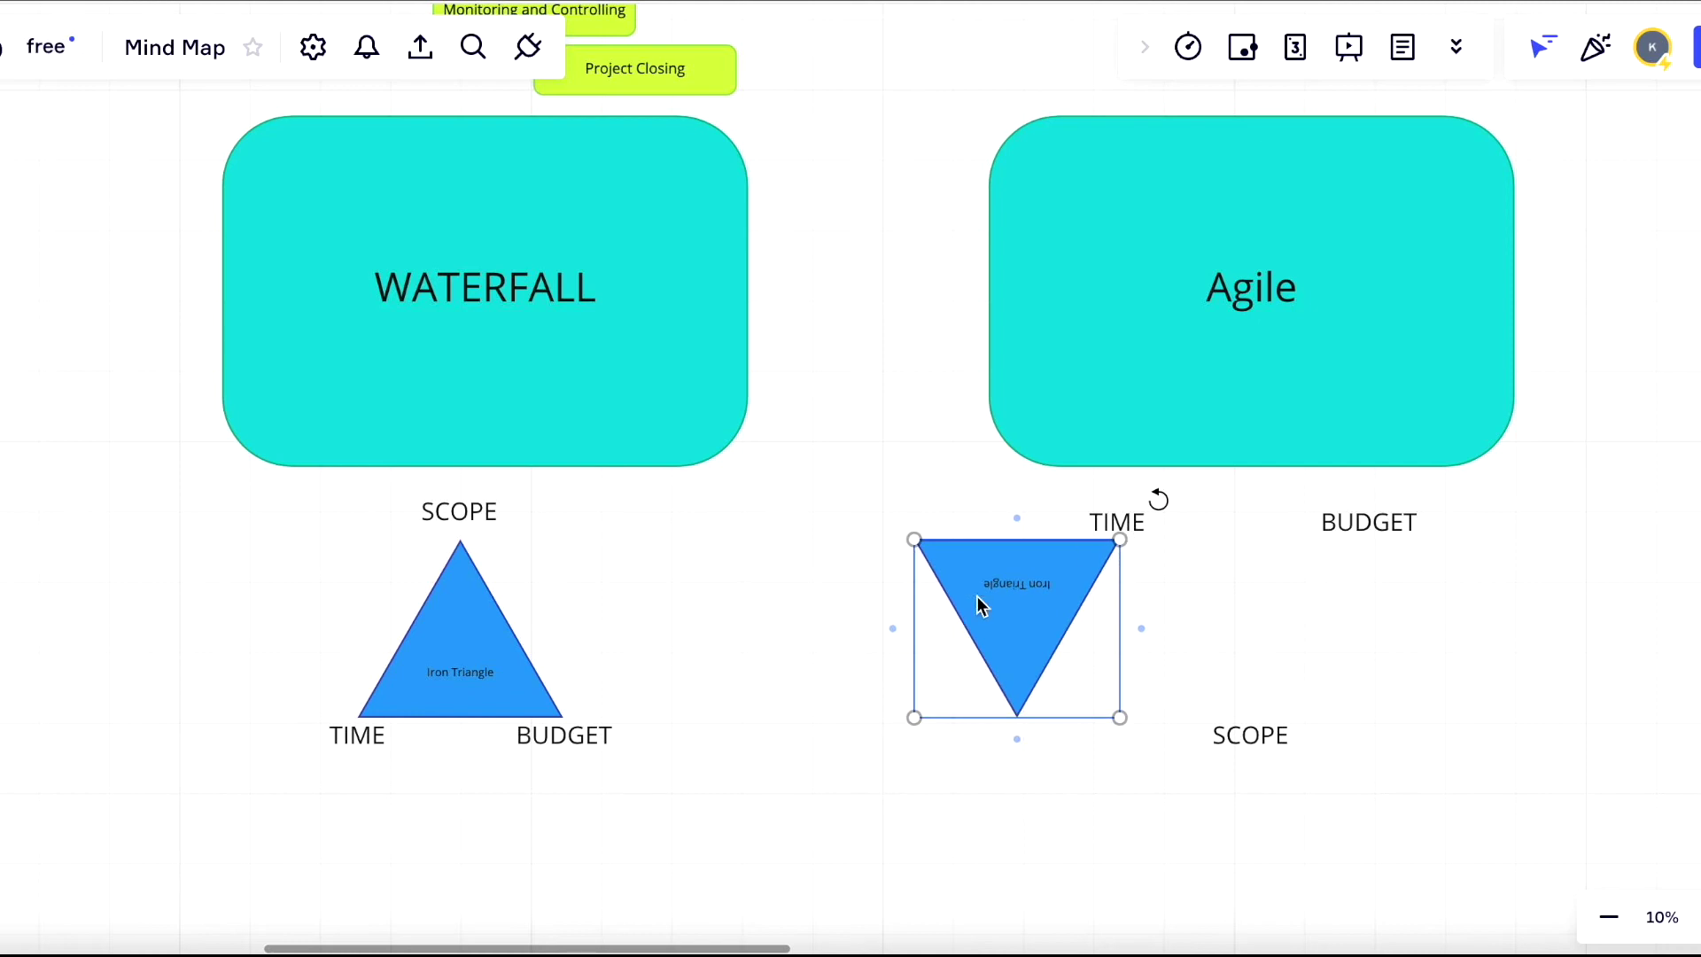
pyautogui.moveTo(977, 597); pyautogui.dragTo(1220, 625)
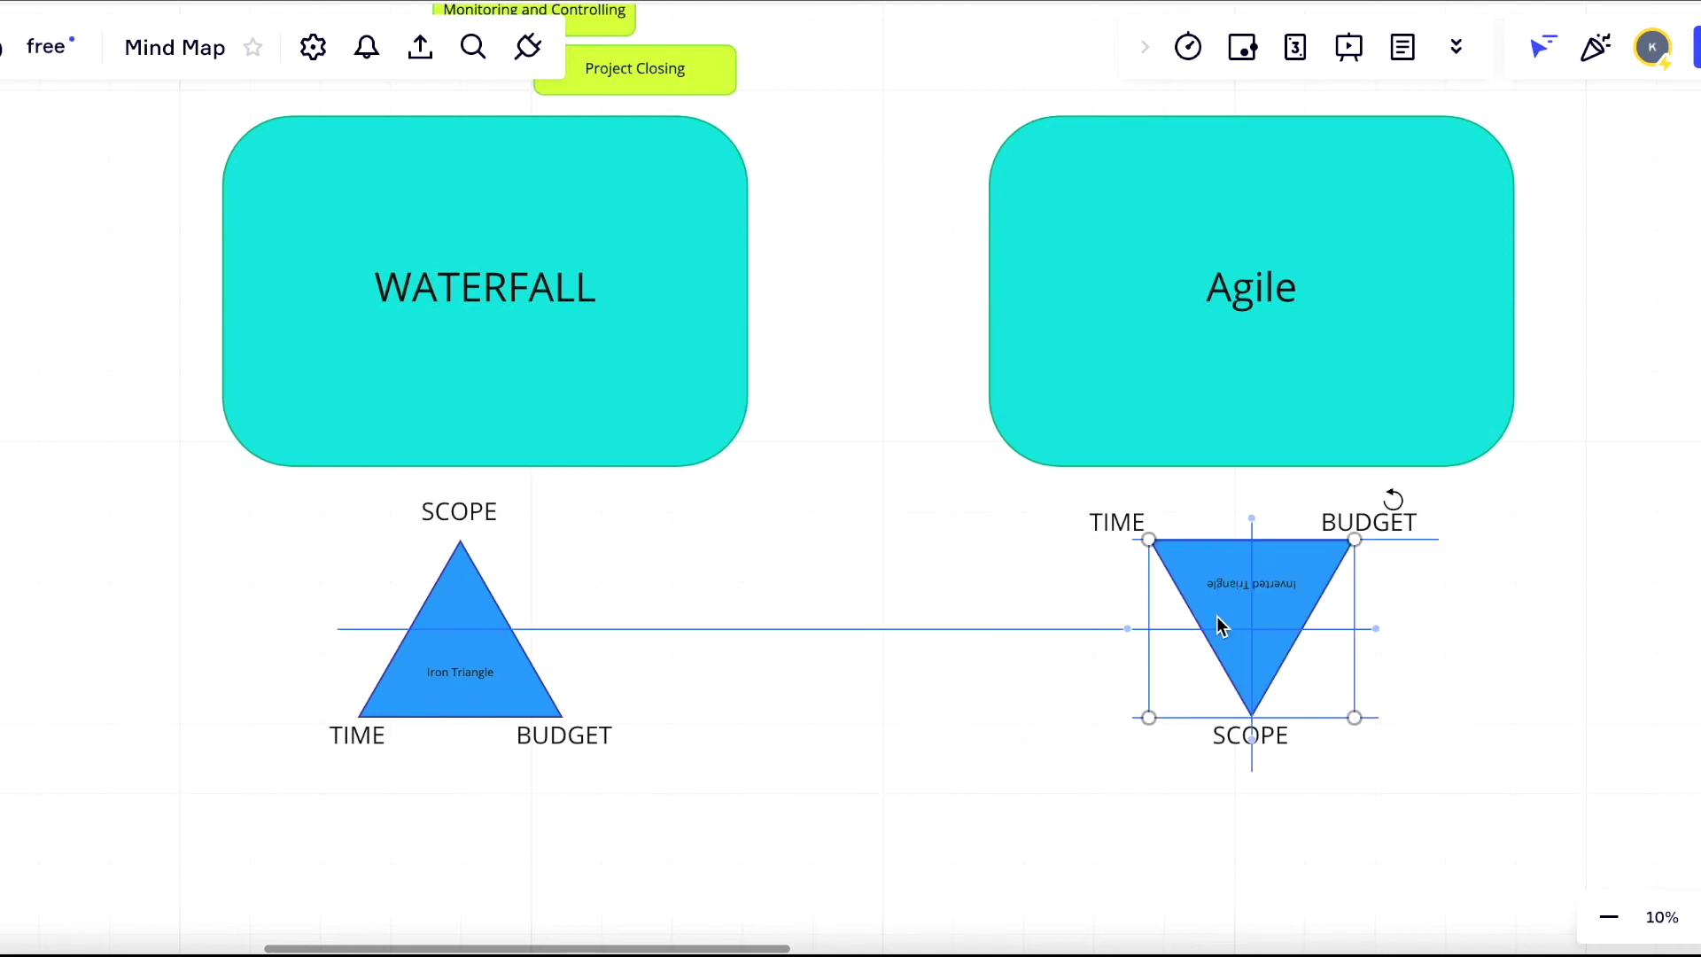
pyautogui.click(1272, 800)
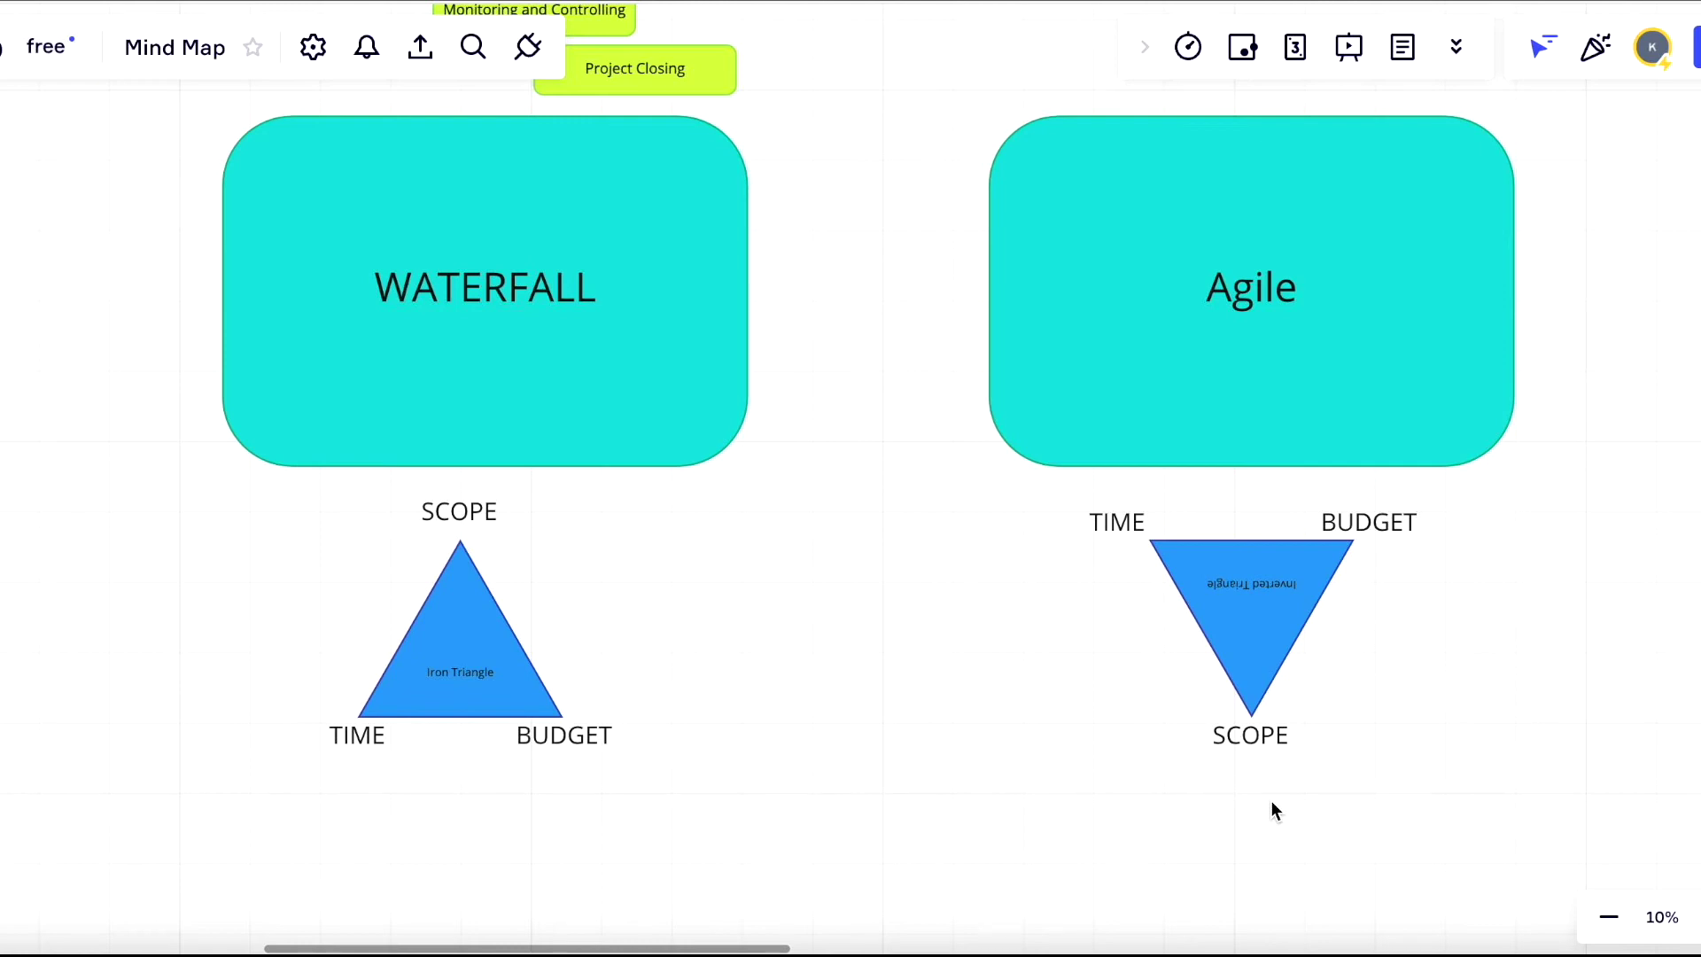
# - Scroll the canvas to reveal the phase staircase above the WATERFALL box
pyautogui.scroll(5, 1271, 800)
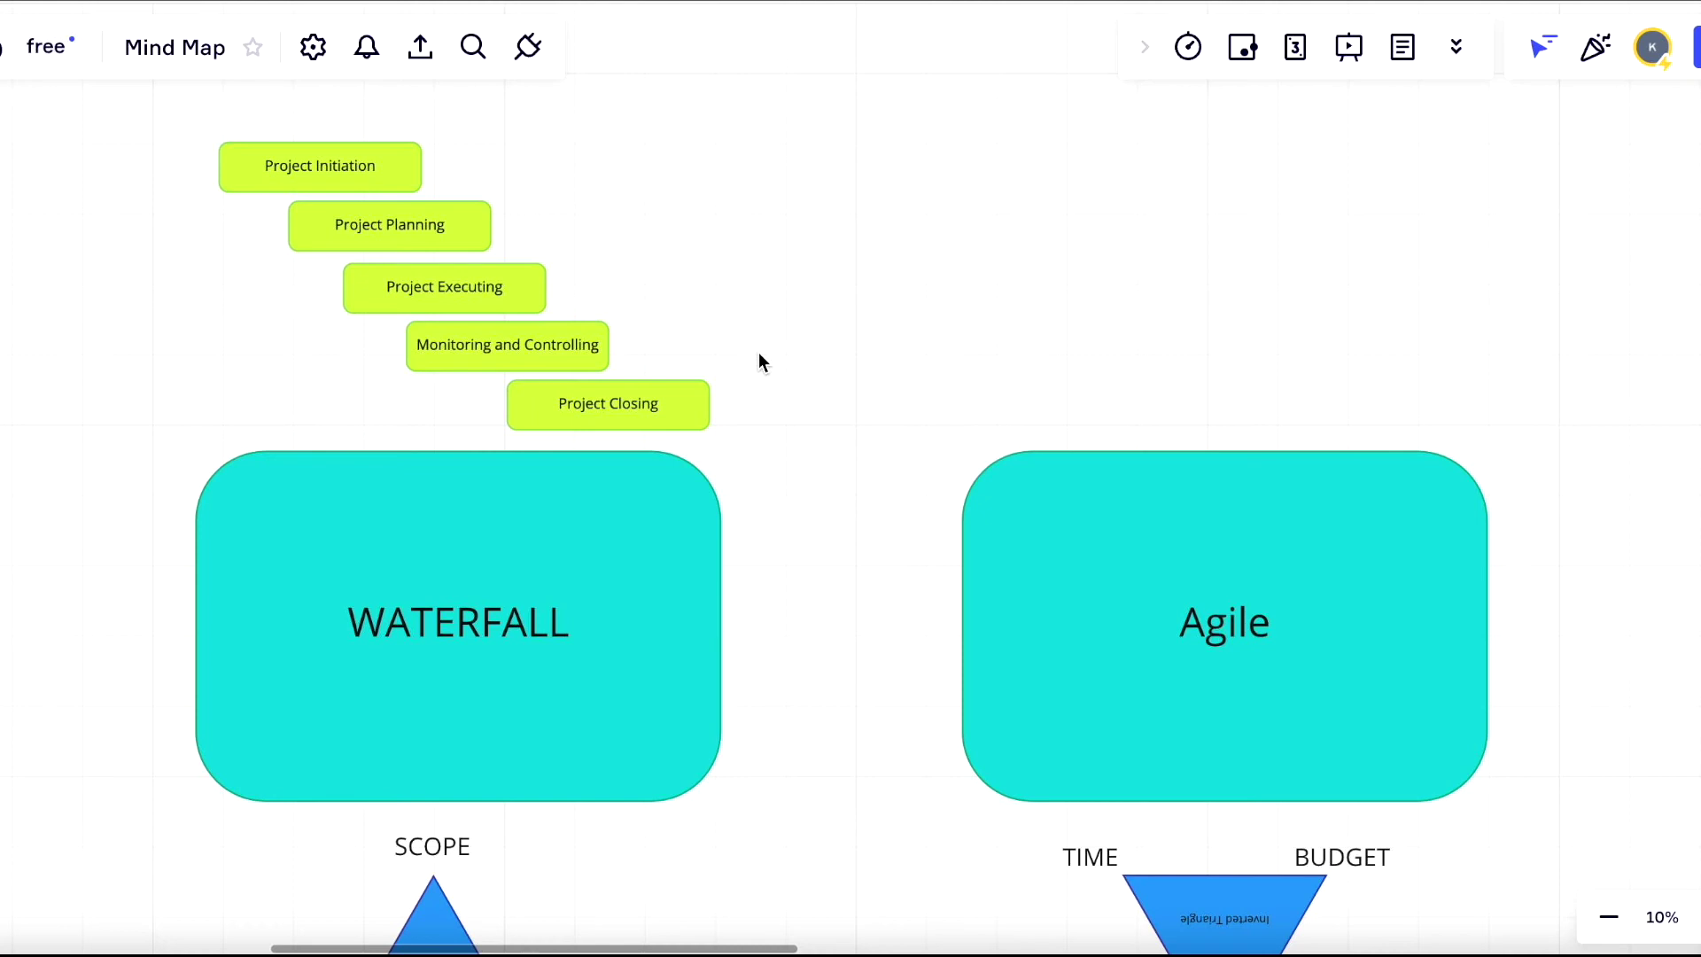
# - Copy the Project Initiation box and align the copy level with Project Closing above Agile
pyautogui.click(362, 167)
pyautogui.hotkey('ctrl', 'c')
pyautogui.click(676, 133)
pyautogui.hotkey('ctrl', 'v')
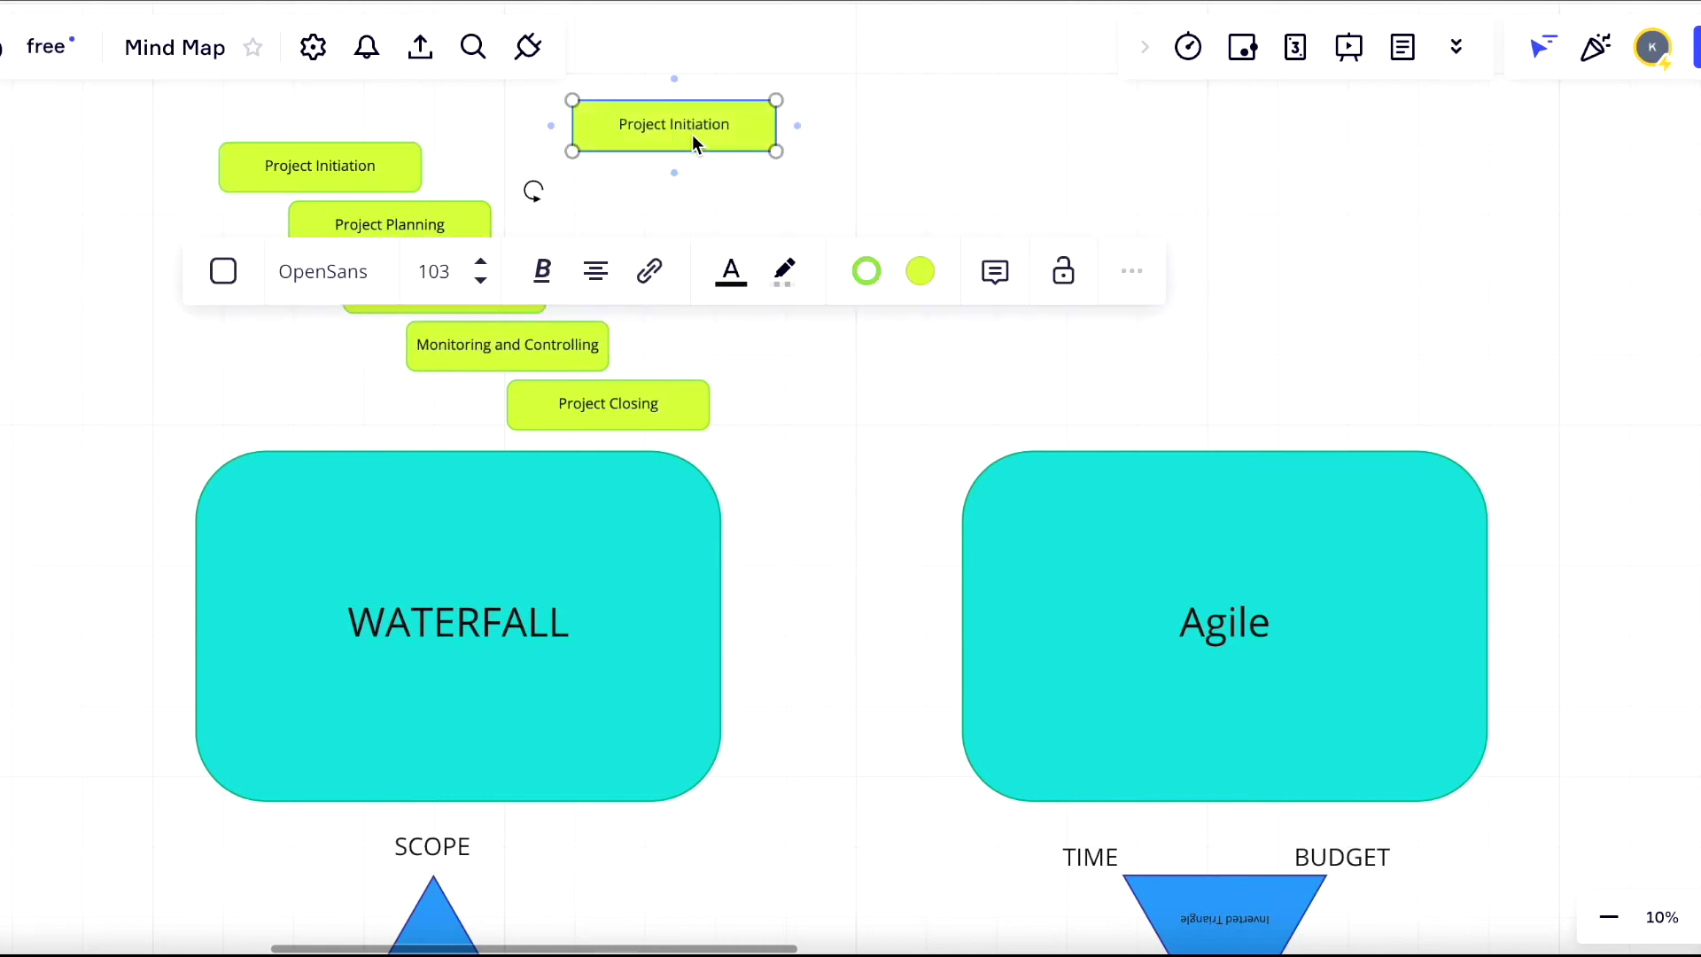
pyautogui.moveTo(693, 135); pyautogui.dragTo(961, 397)
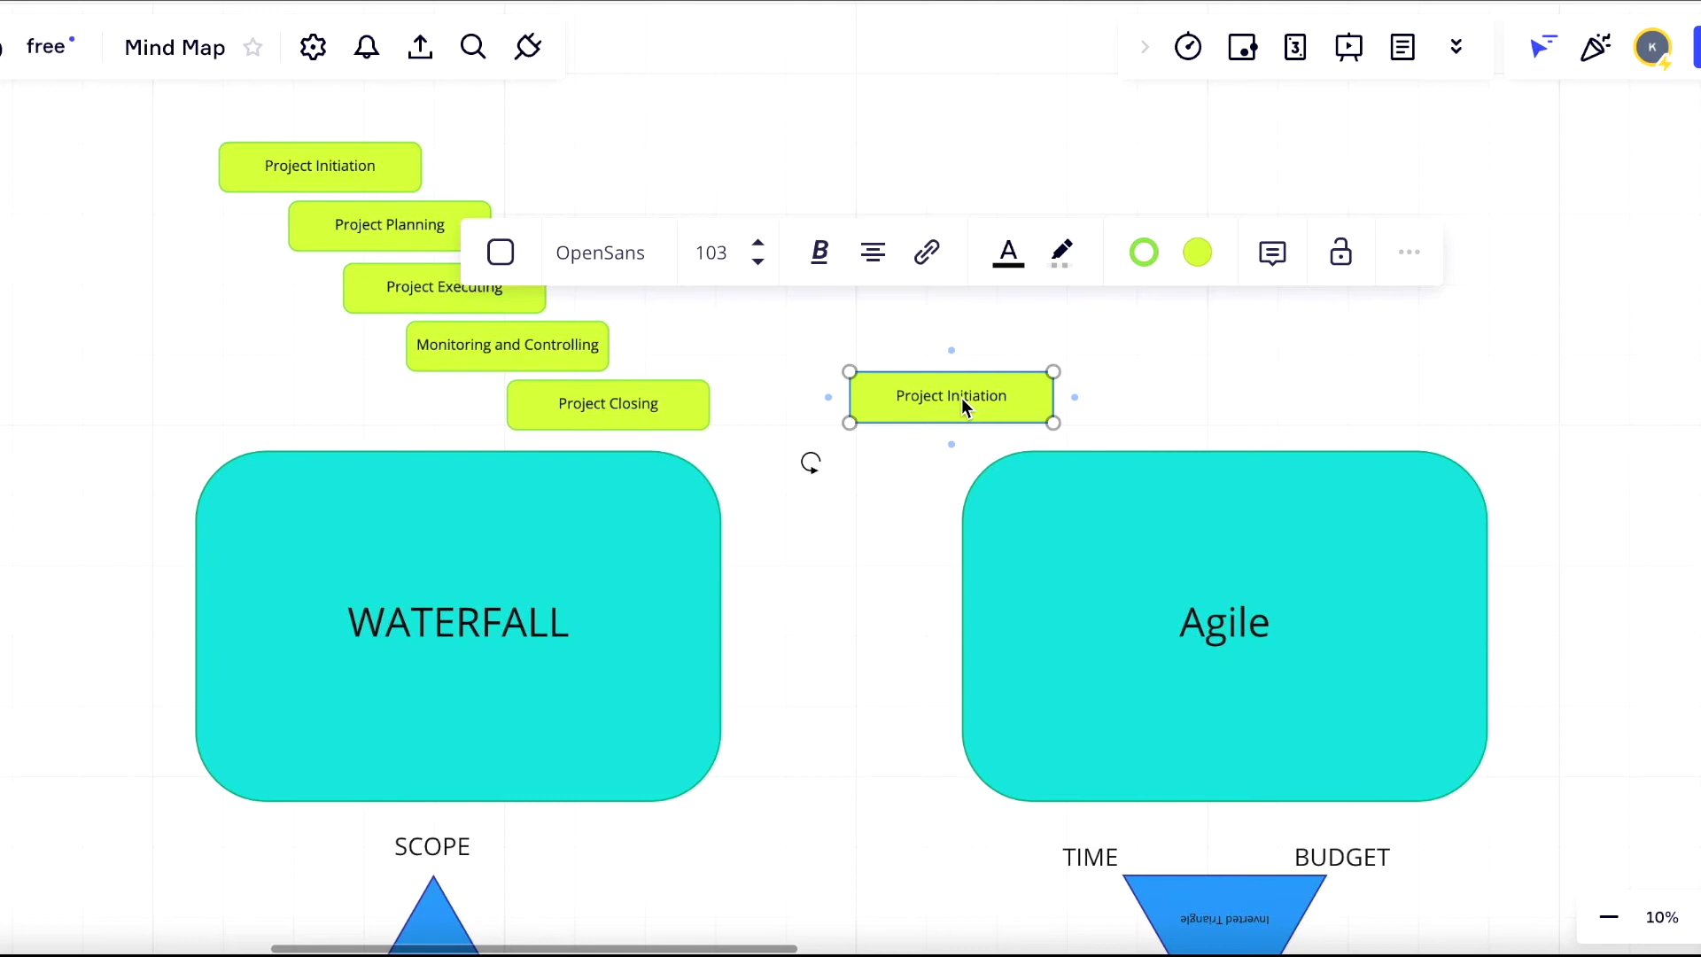
pyautogui.click(1148, 401)
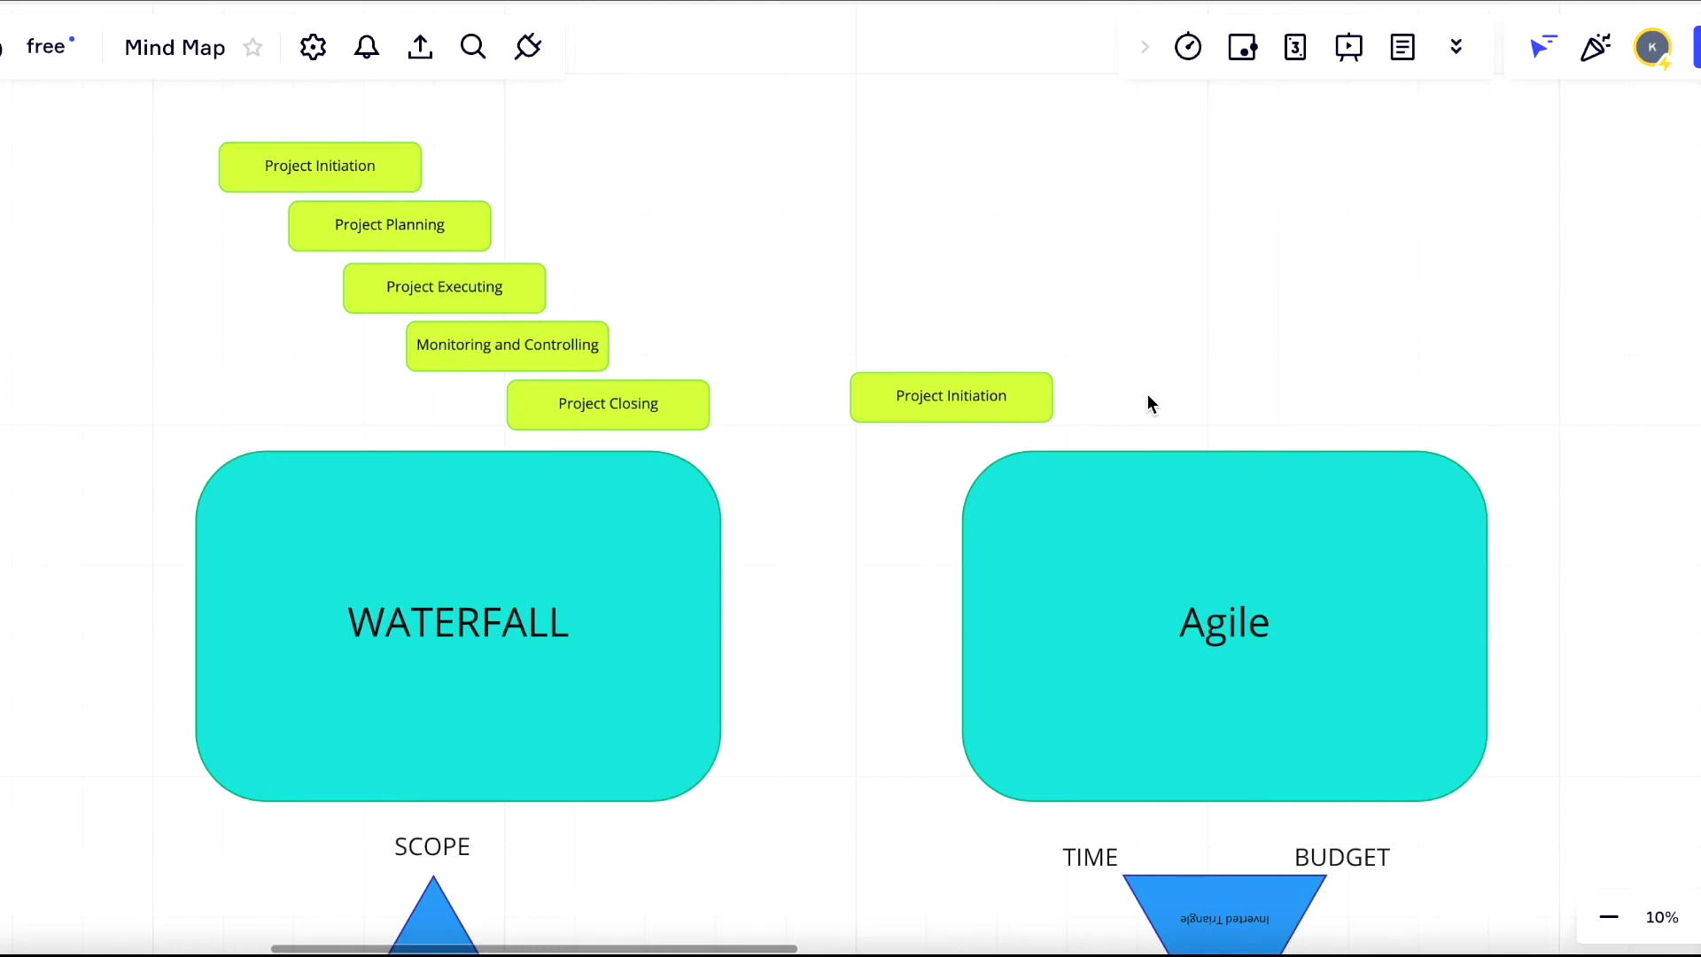
pyautogui.click(996, 400)
pyautogui.moveTo(997, 400); pyautogui.dragTo(990, 410)
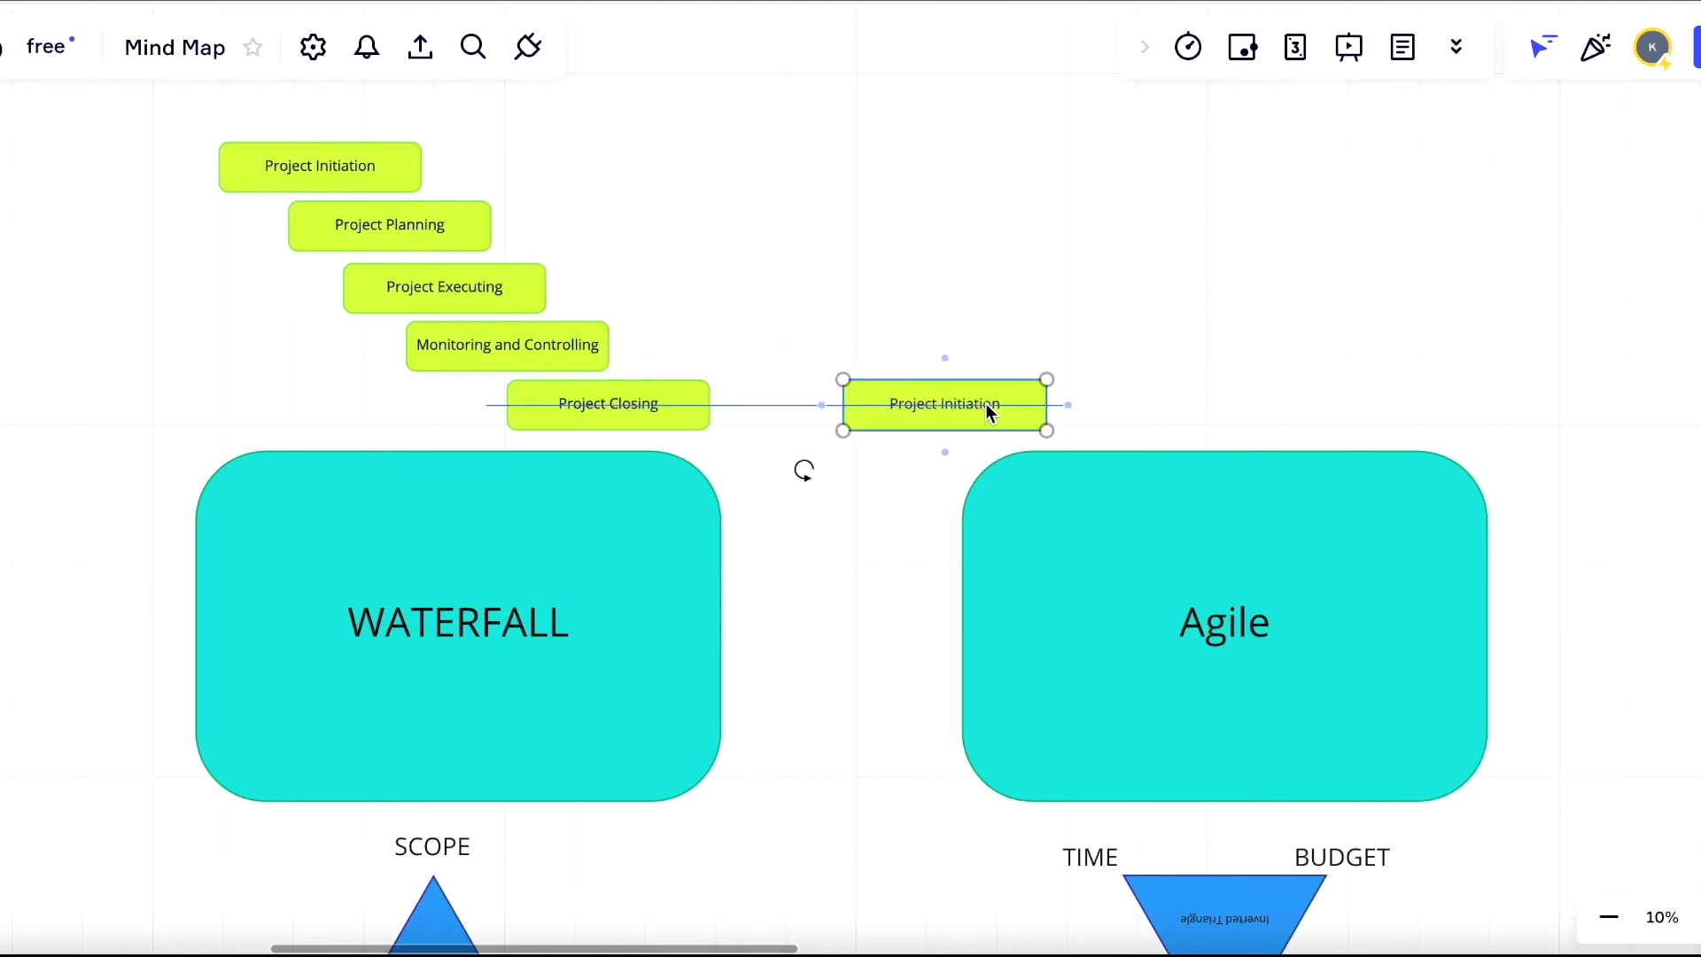
pyautogui.click(1188, 387)
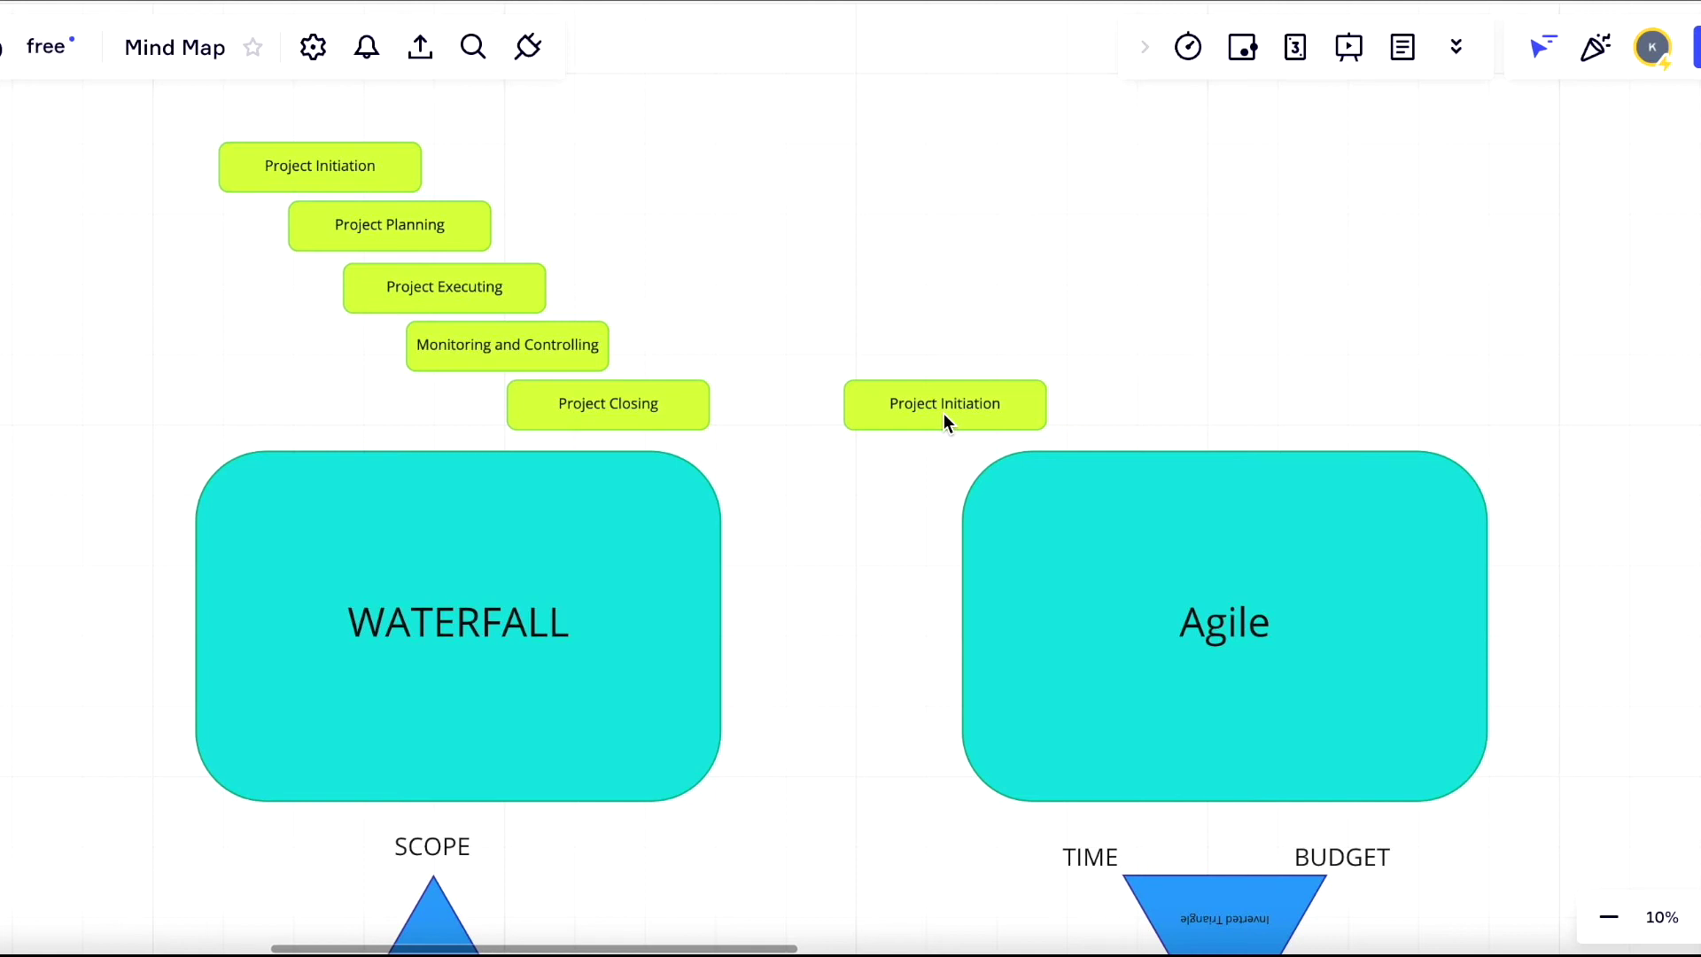
pyautogui.click(985, 381)
pyautogui.click(771, 337)
# - Stack copies of Project Planning, Project Executing and Monitoring and Controlling on the Agile side
pyautogui.click(406, 226)
pyautogui.hotkey('ctrl', 'v')
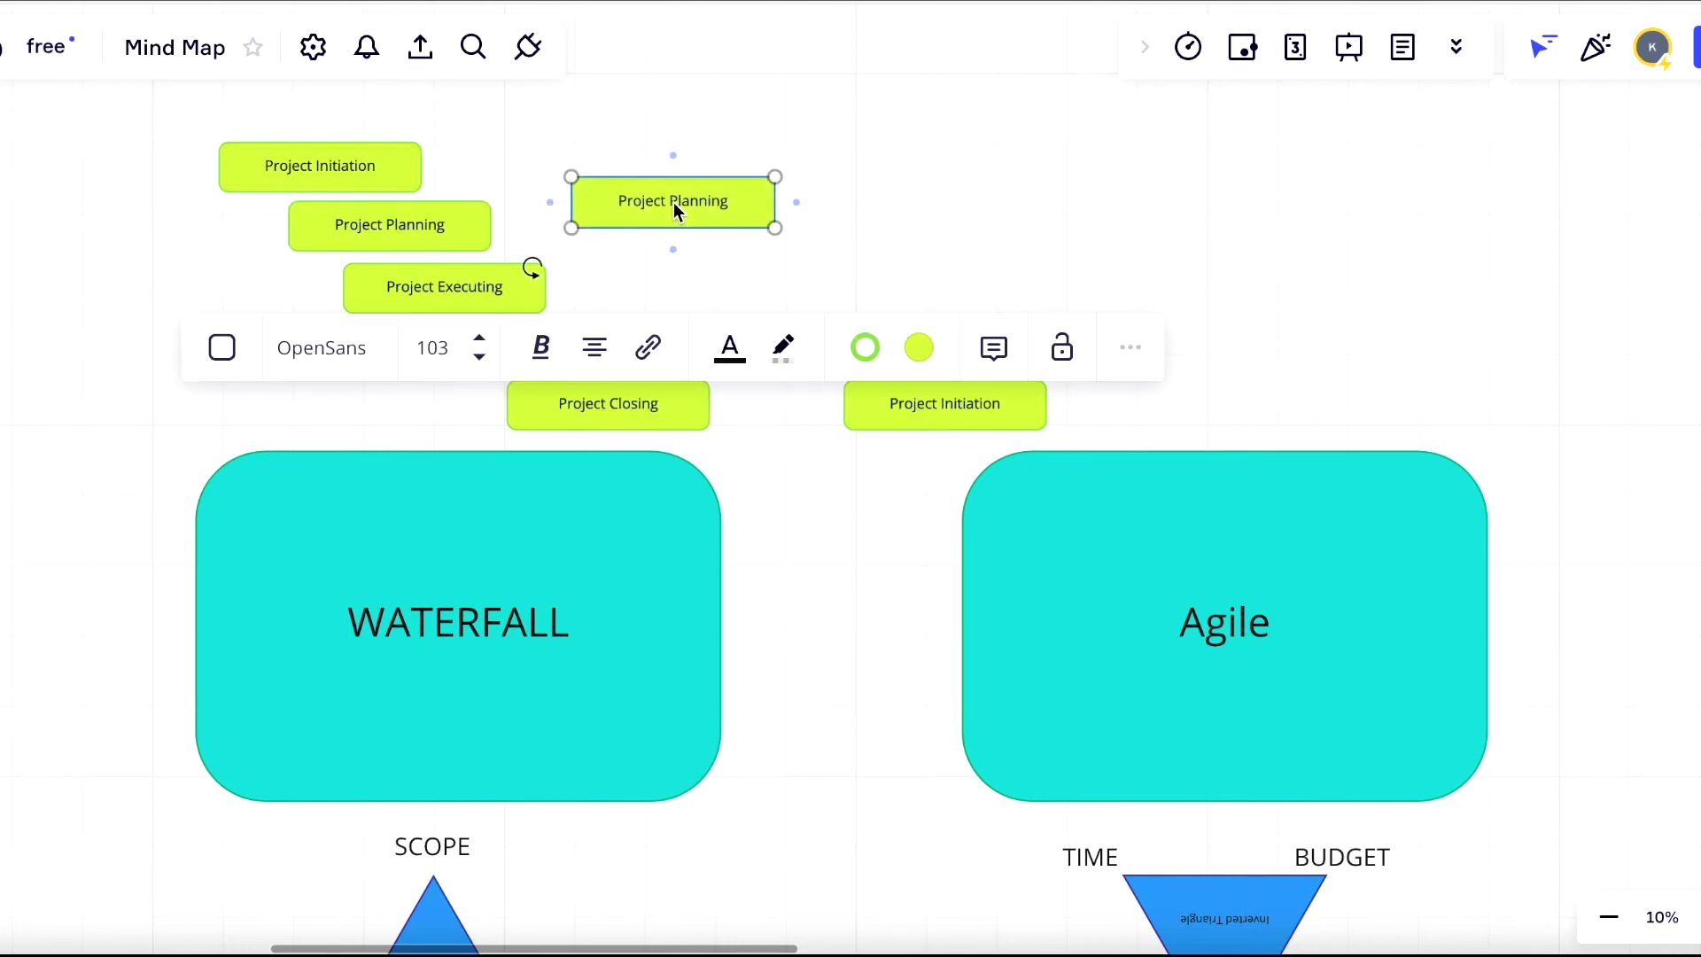
pyautogui.moveTo(675, 207); pyautogui.dragTo(1140, 241)
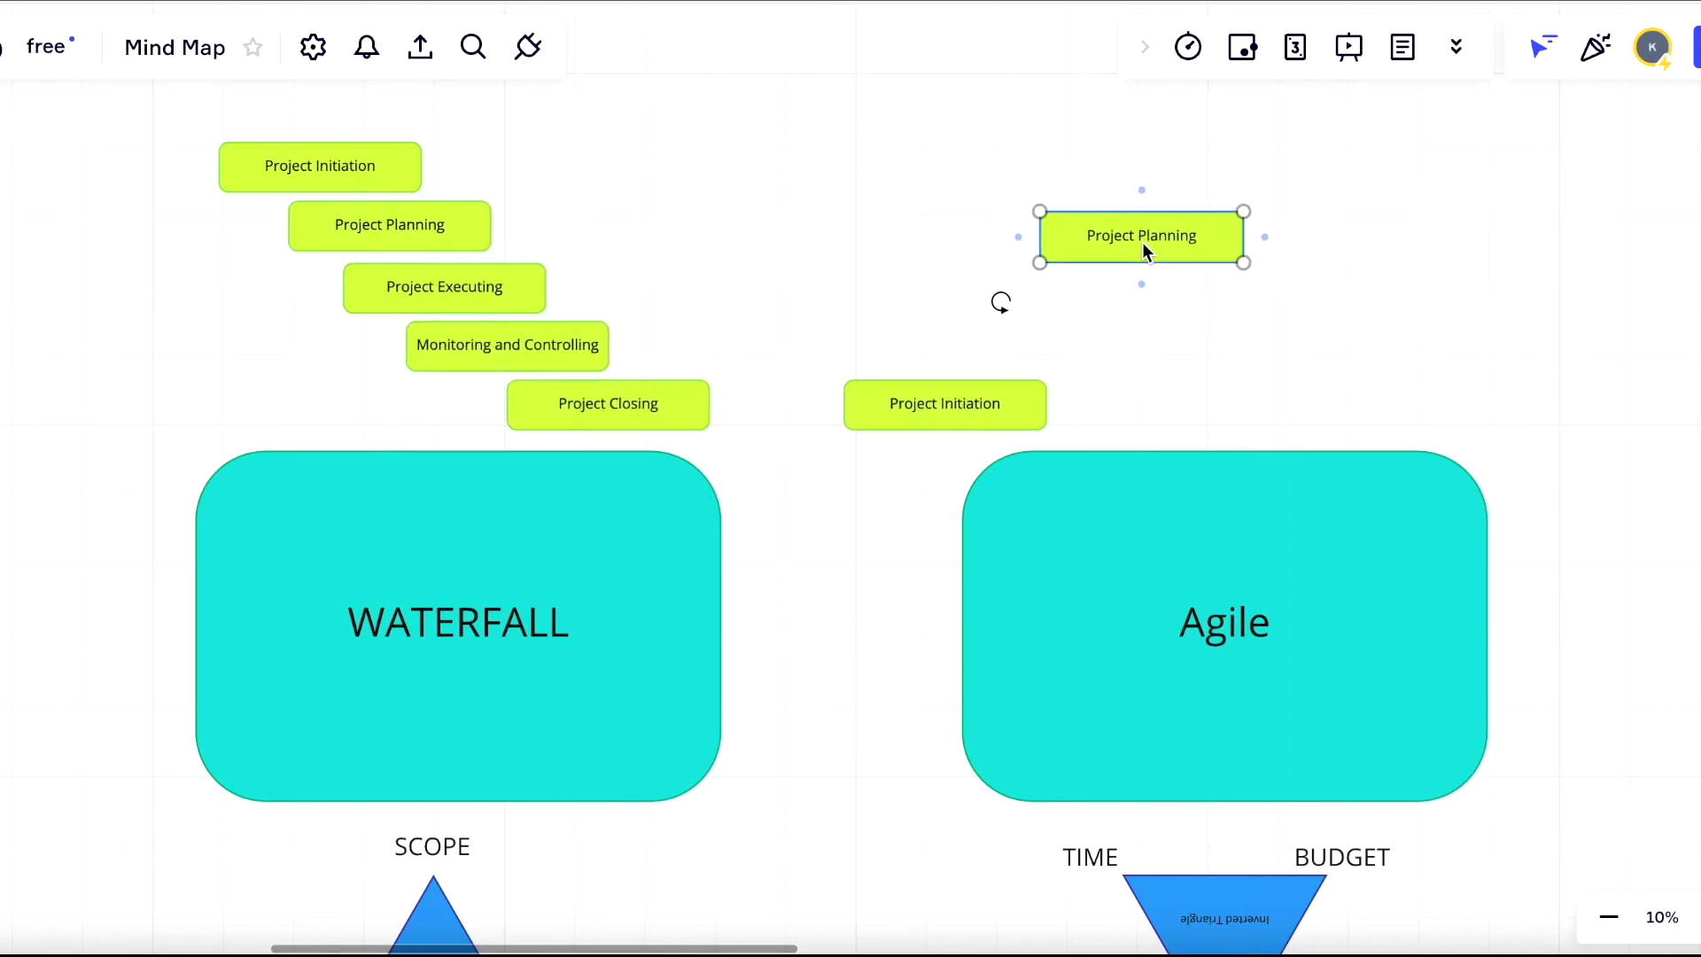
pyautogui.click(402, 284)
pyautogui.hotkey('ctrl', 'c')
pyautogui.hotkey('ctrl', 'v')
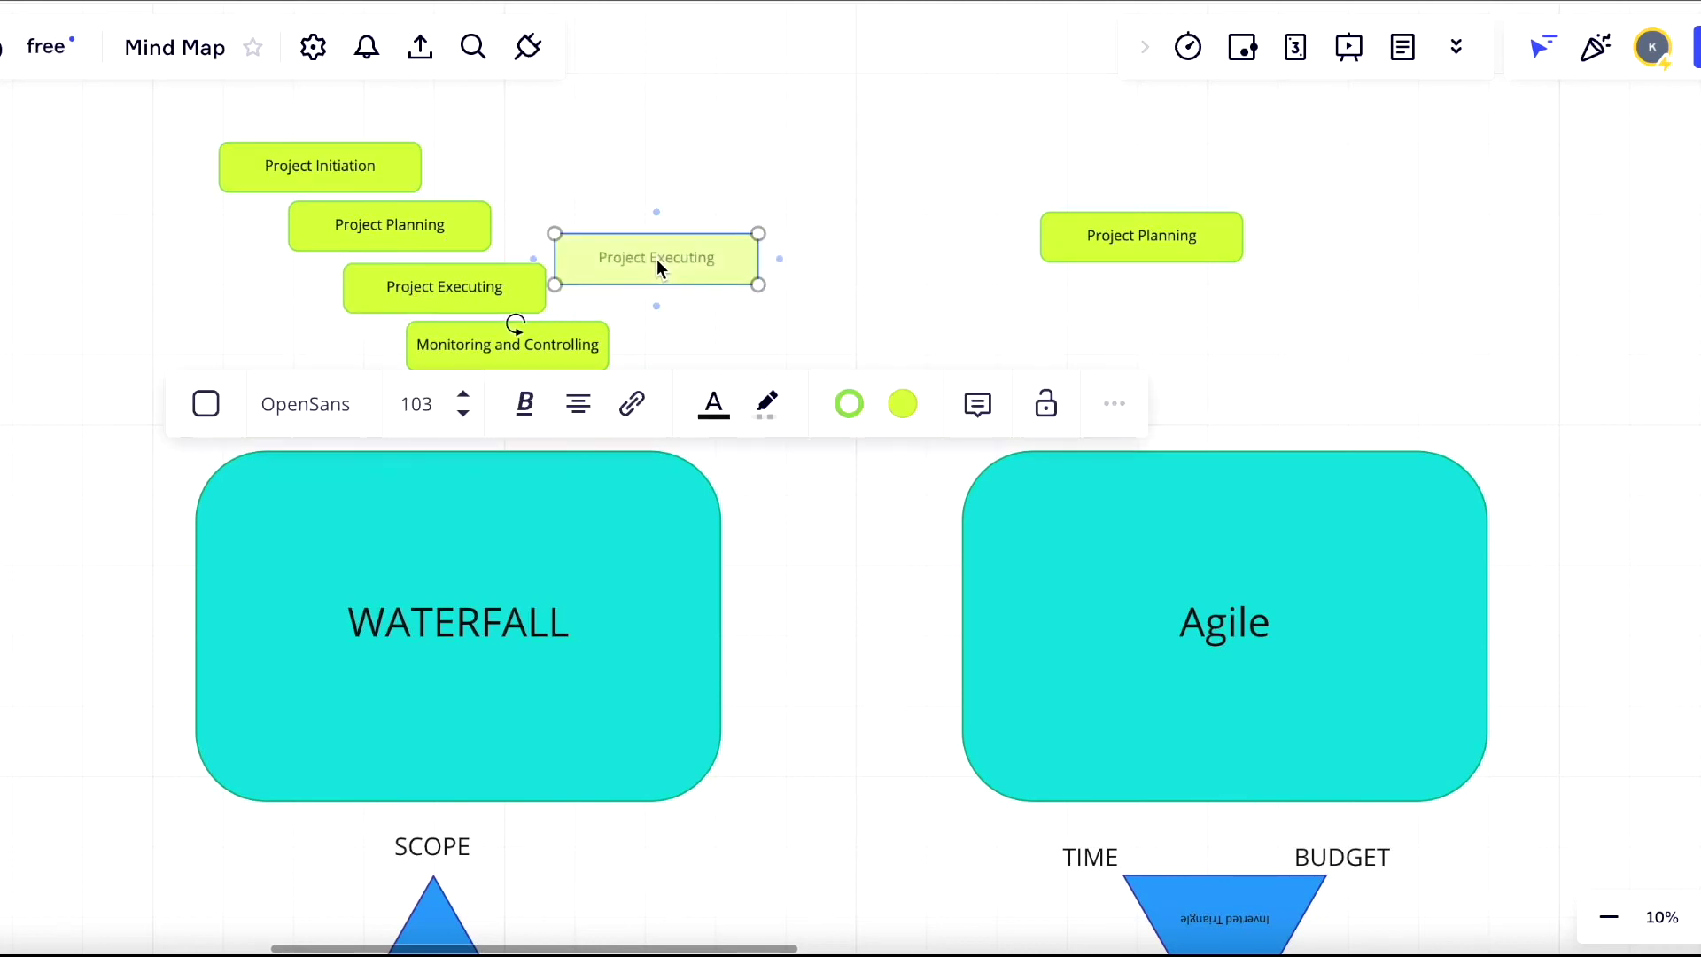
pyautogui.moveTo(656, 259); pyautogui.dragTo(1145, 294)
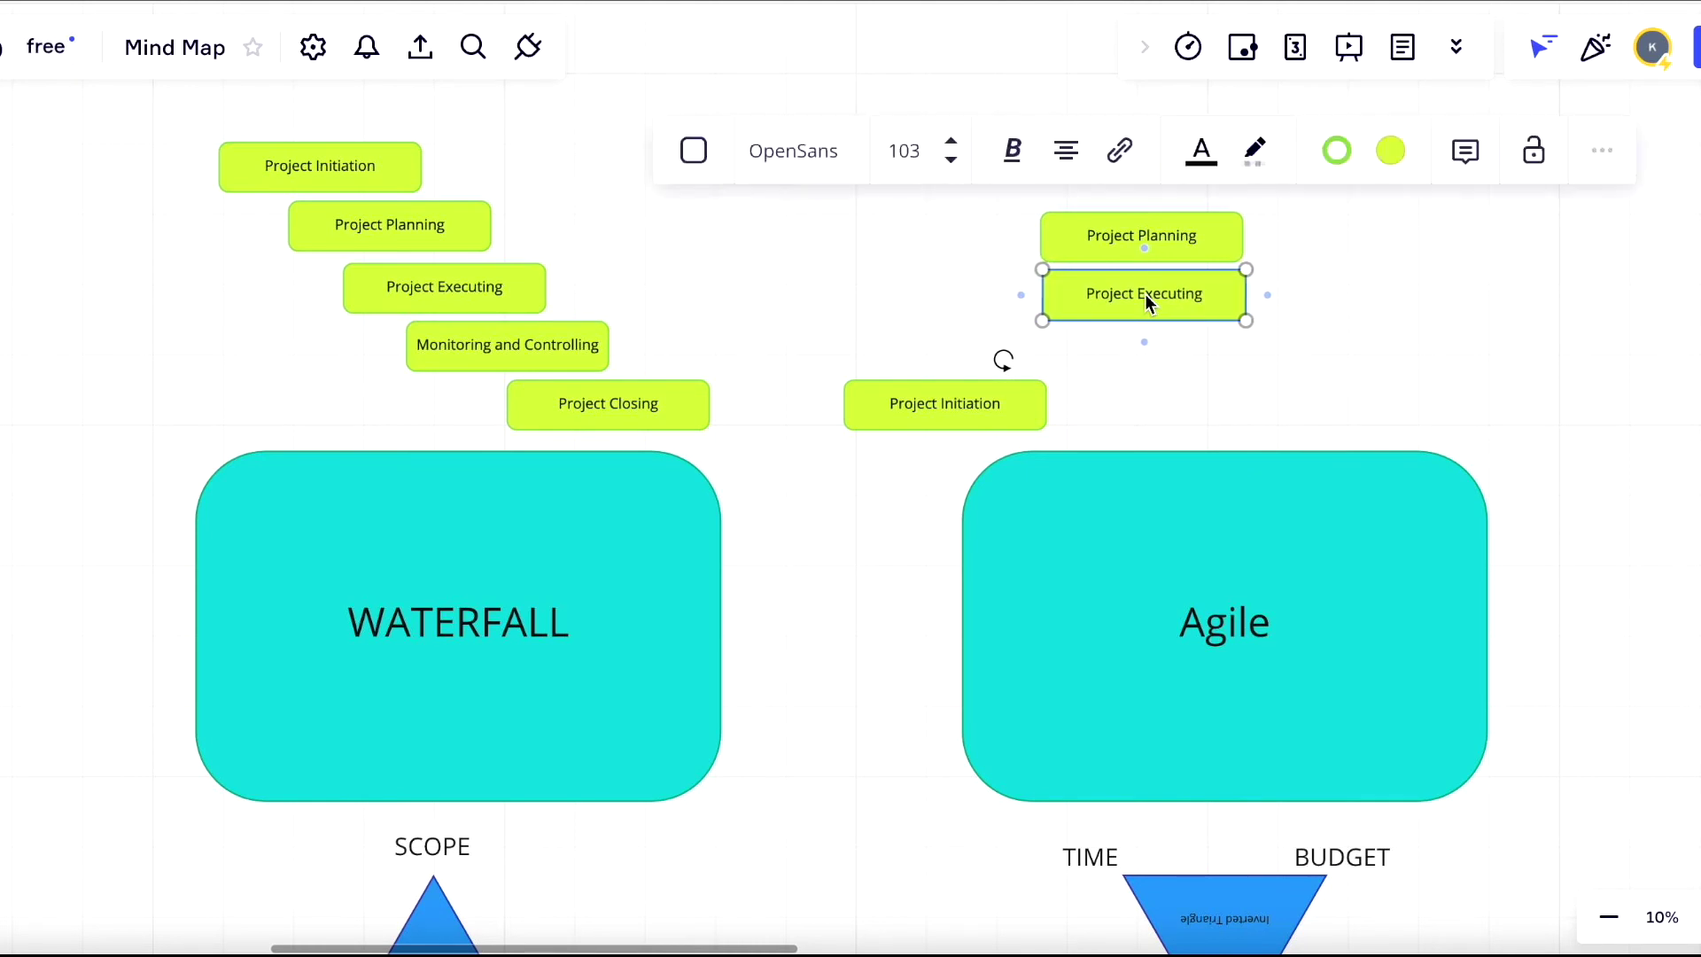
pyautogui.click(762, 285)
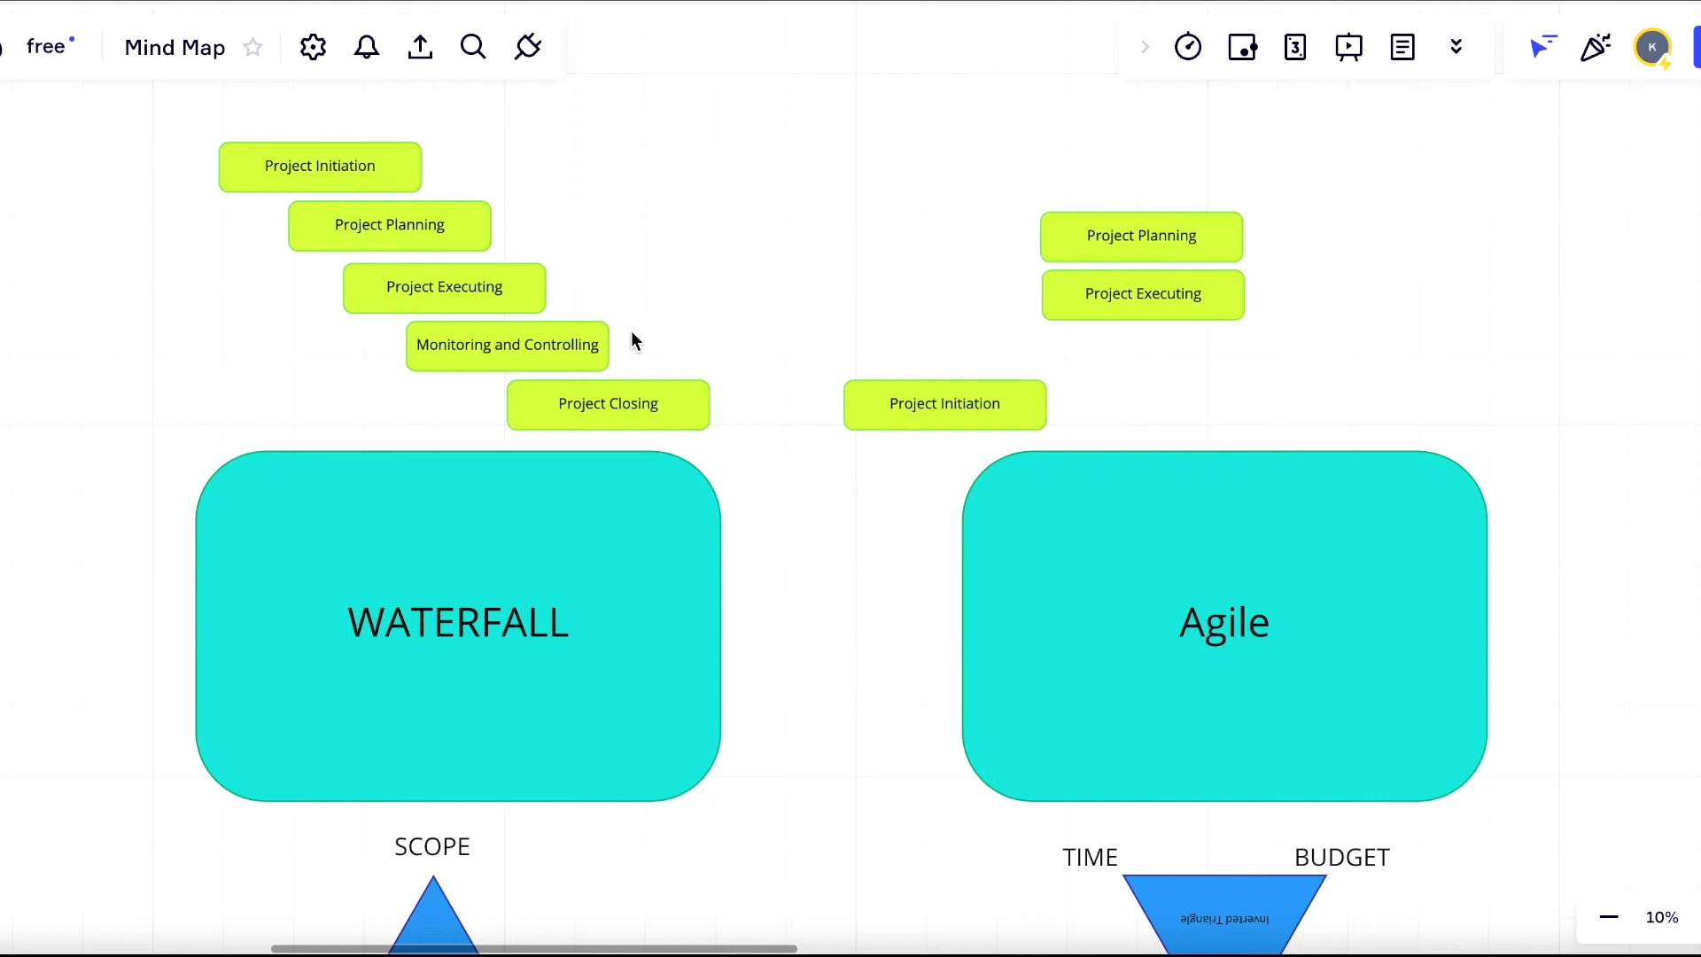
pyautogui.click(596, 347)
pyautogui.hotkey('ctrl', 'c')
pyautogui.hotkey('ctrl', 'v')
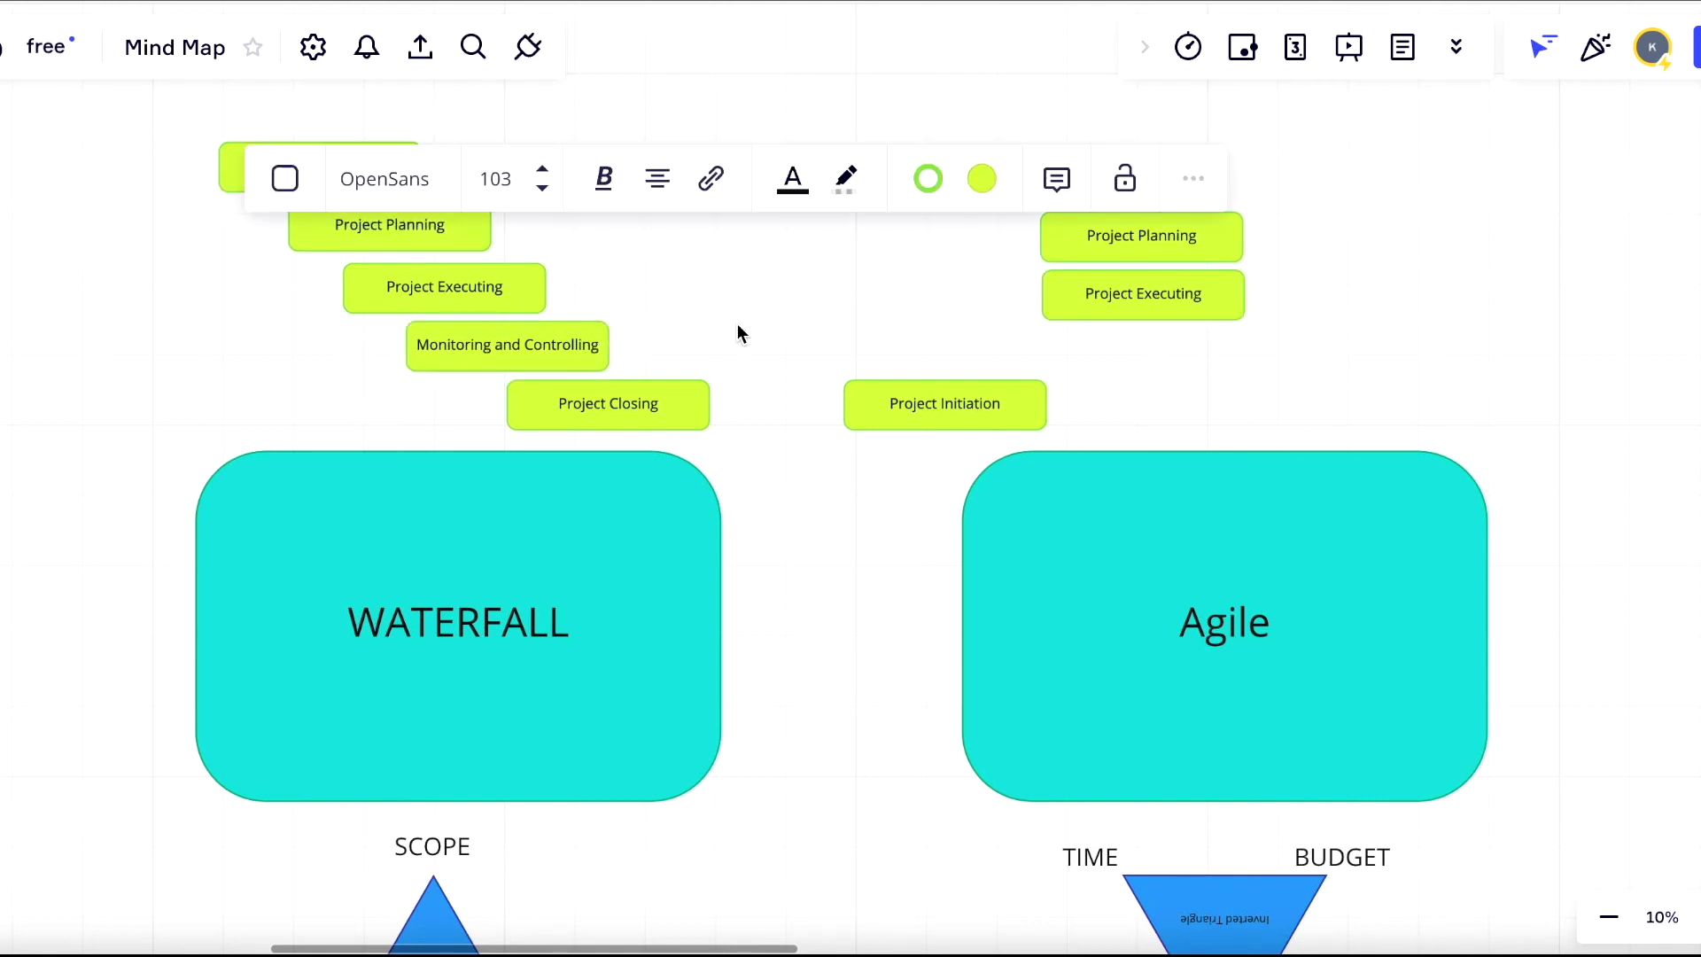
pyautogui.moveTo(700, 323); pyautogui.dragTo(1109, 352)
# - Line up the three-box stack and lower it level with the Agile-side Project Initiation
pyautogui.moveTo(1017, 394); pyautogui.dragTo(953, 402)
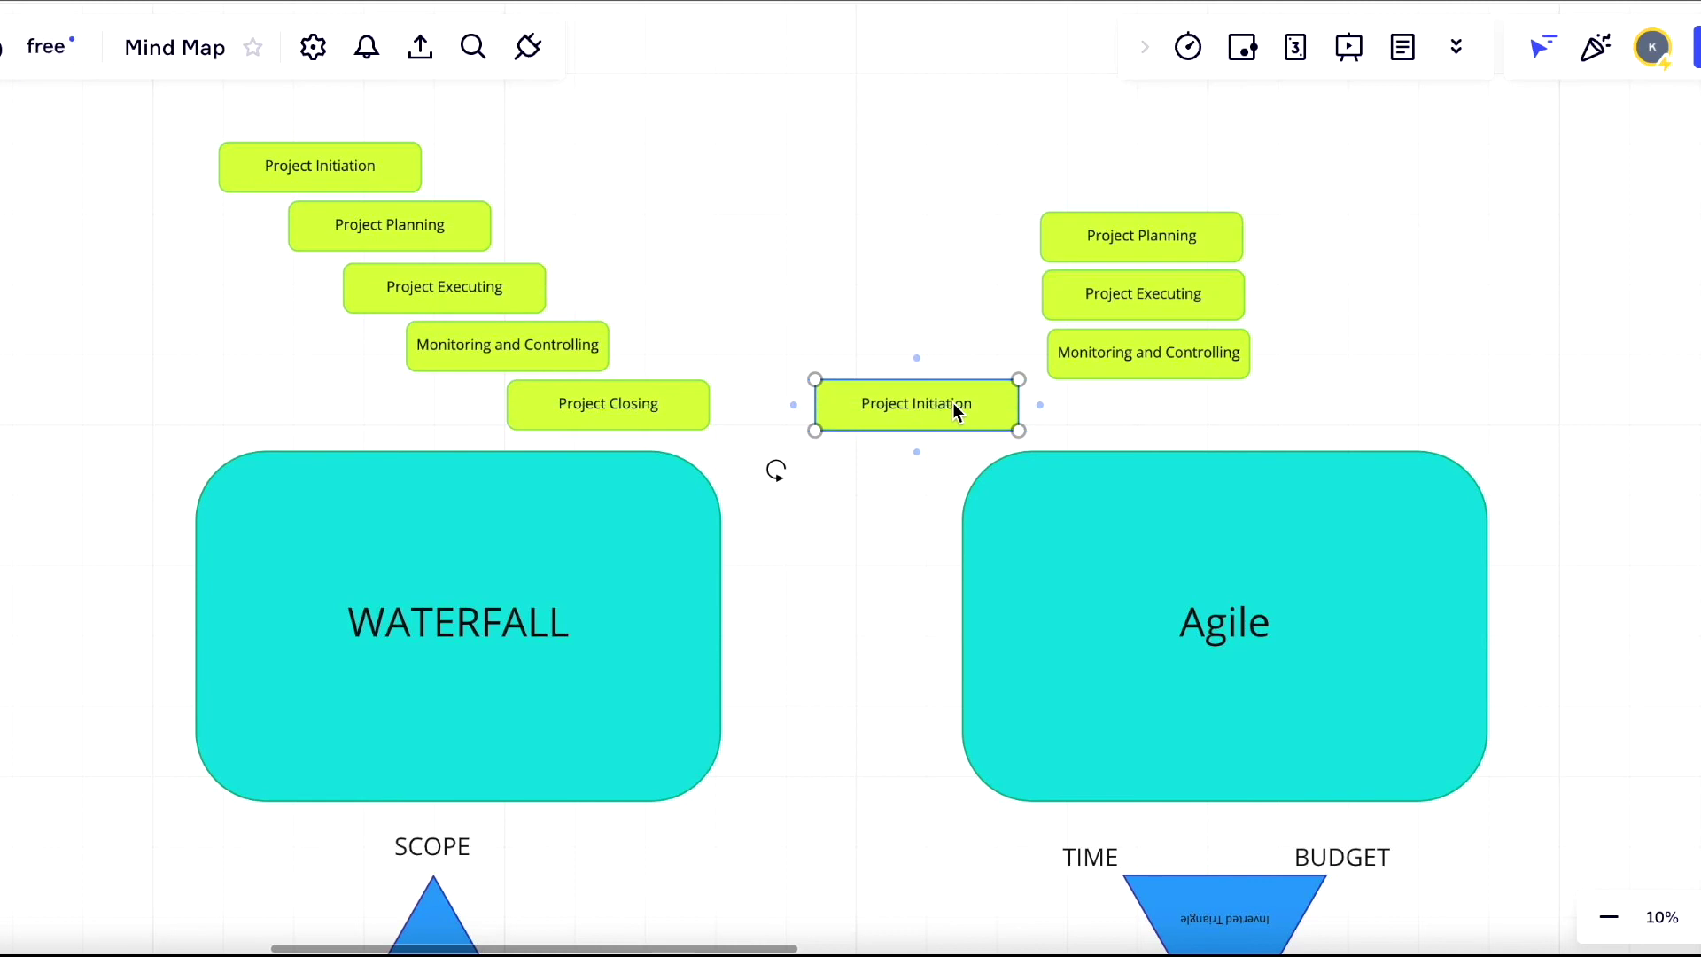
pyautogui.click(1157, 365)
pyautogui.moveTo(1157, 365); pyautogui.dragTo(1108, 365)
pyautogui.click(932, 329)
pyautogui.click(1107, 365)
pyautogui.click(955, 268)
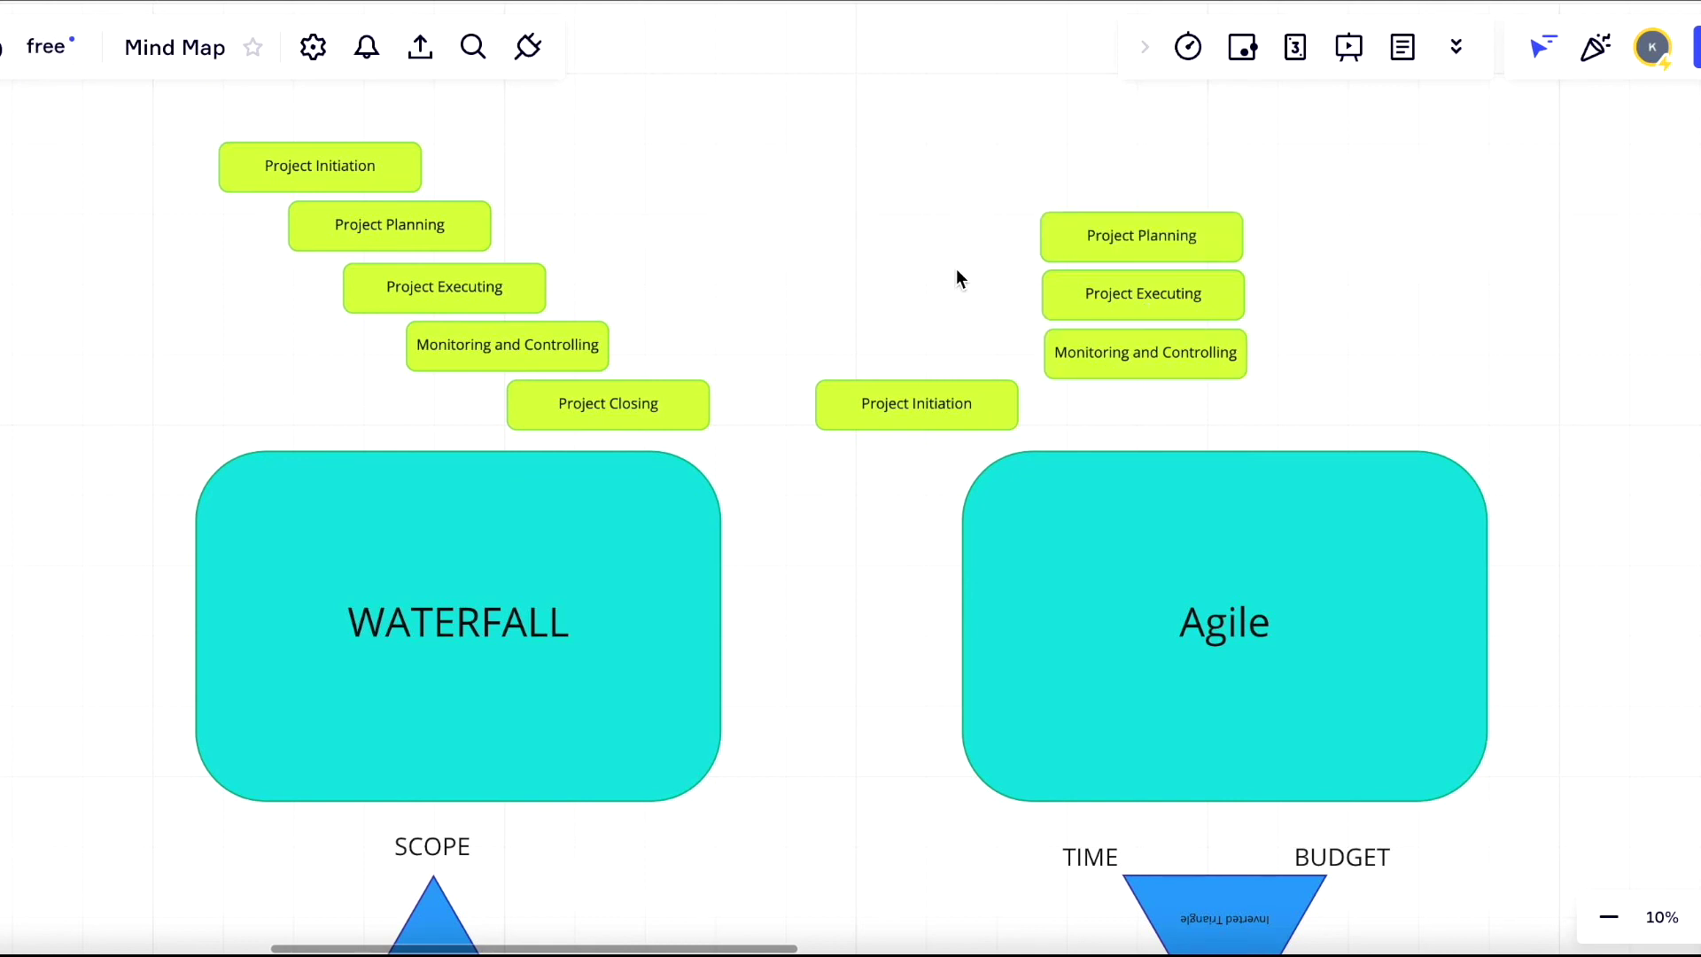
pyautogui.moveTo(1060, 198); pyautogui.dragTo(1261, 406)
pyautogui.moveTo(1154, 304); pyautogui.dragTo(1137, 343)
pyautogui.click(1346, 344)
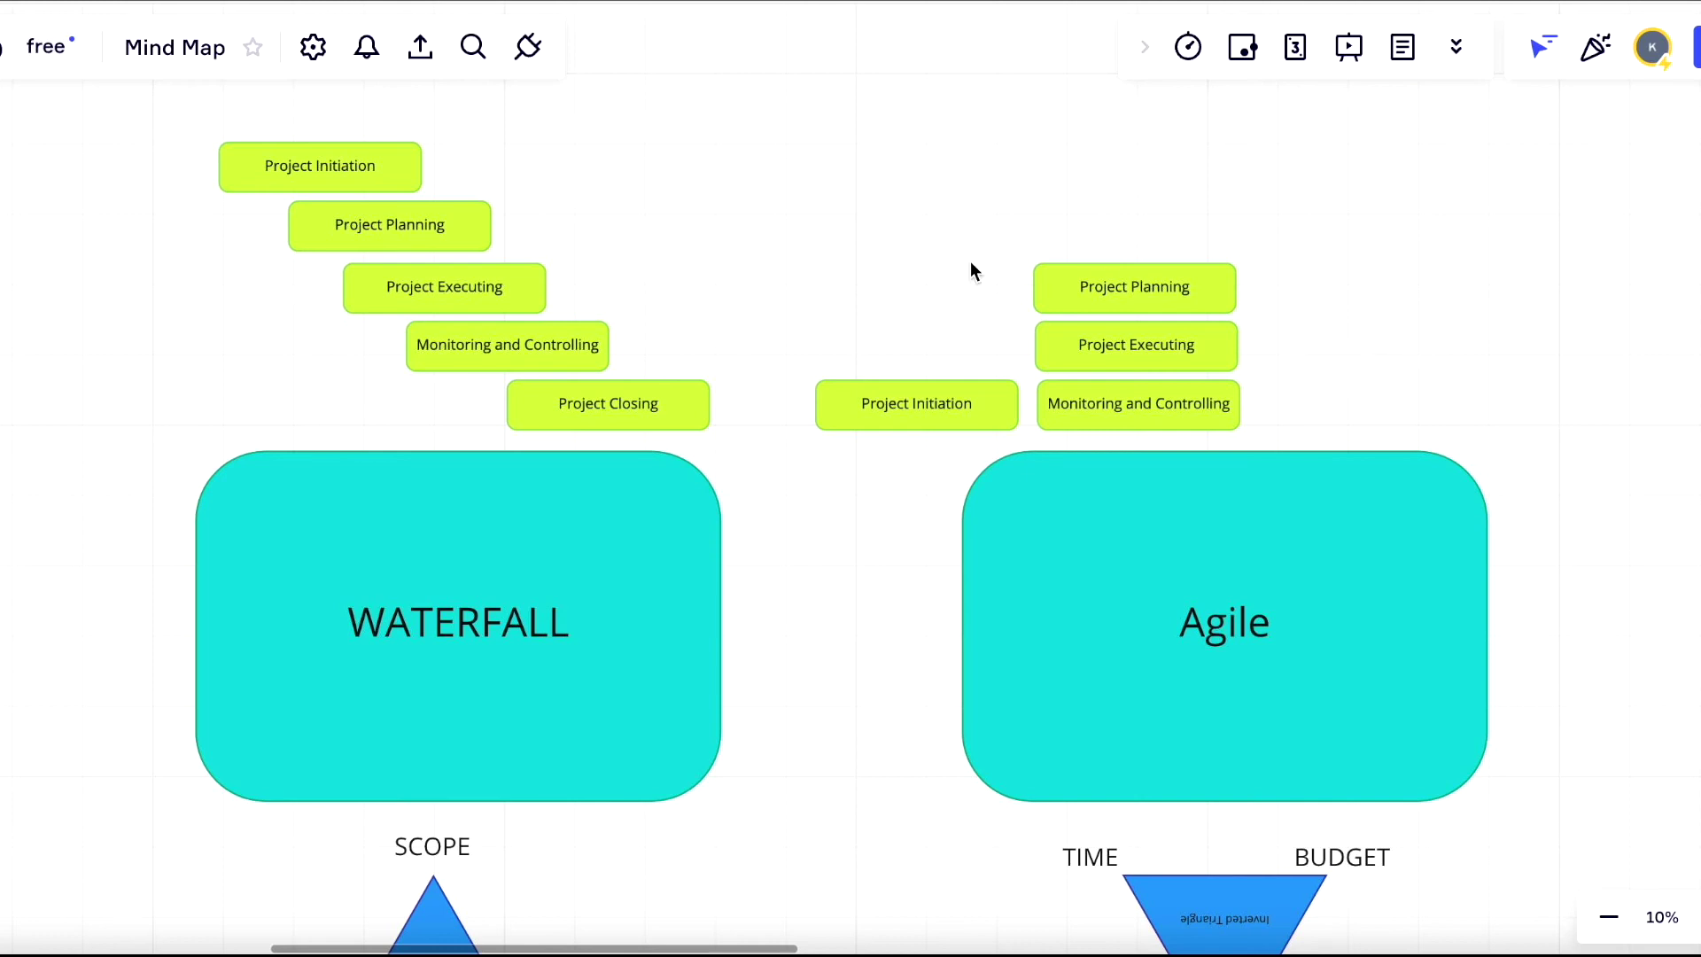
# - Duplicate the Planning/Executing/Monitoring stack twice to the right of the original
pyautogui.moveTo(994, 212); pyautogui.dragTo(1265, 436)
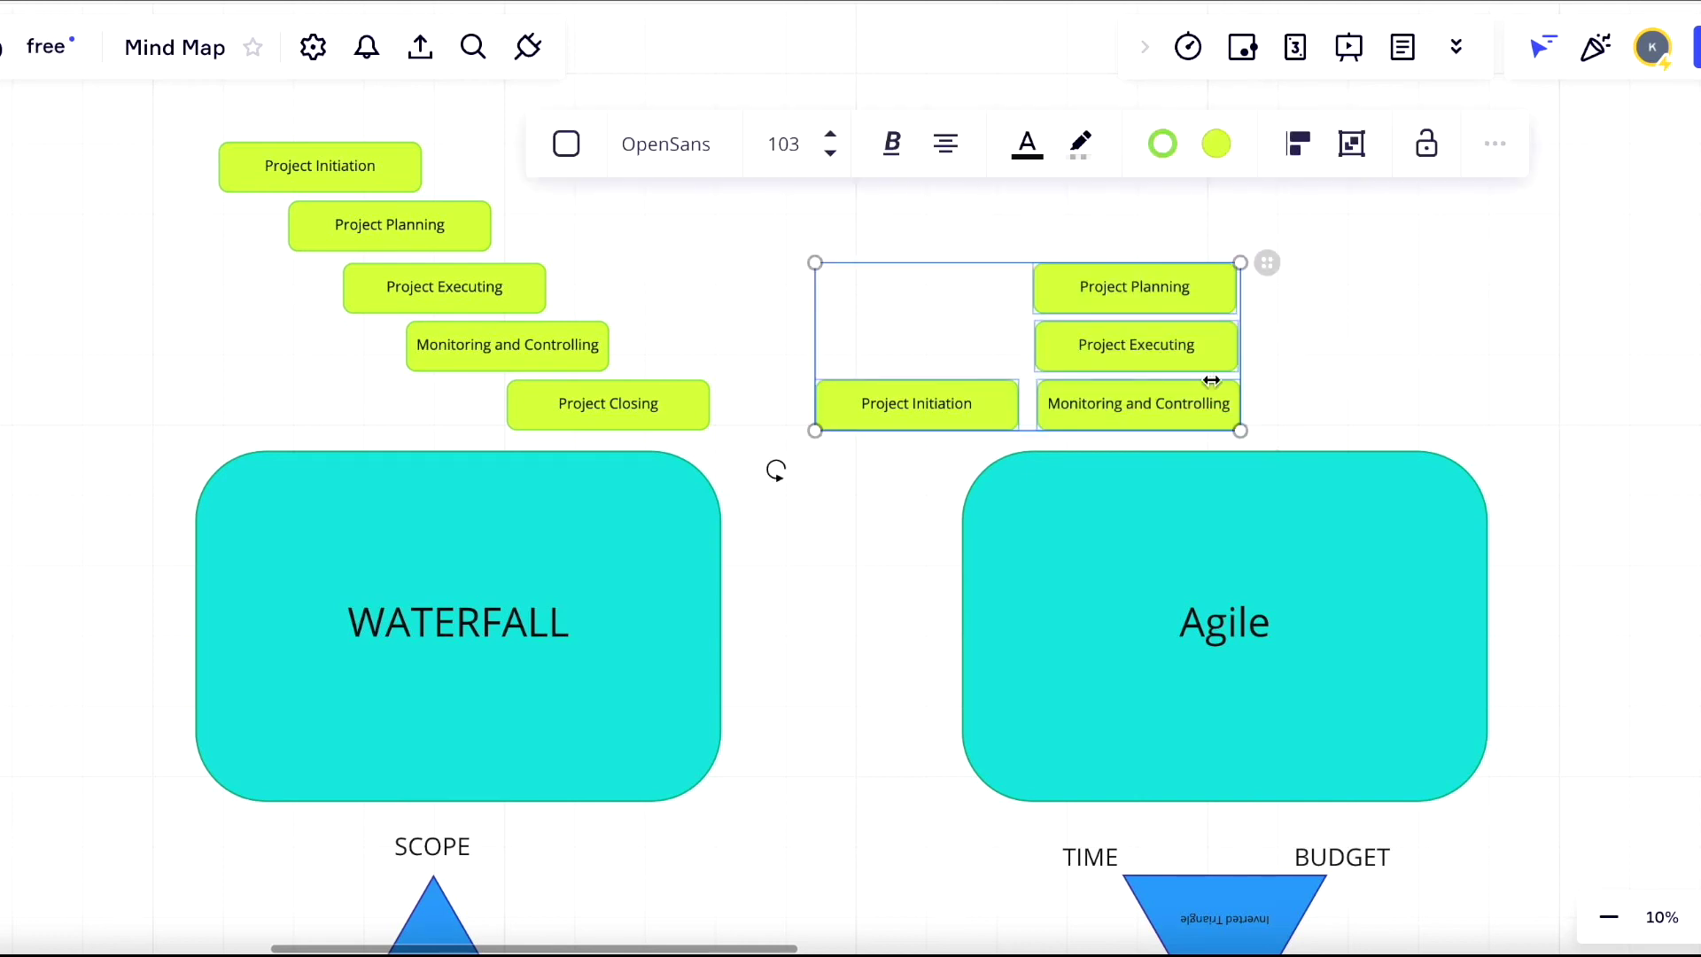
pyautogui.moveTo(1083, 218); pyautogui.dragTo(1220, 428)
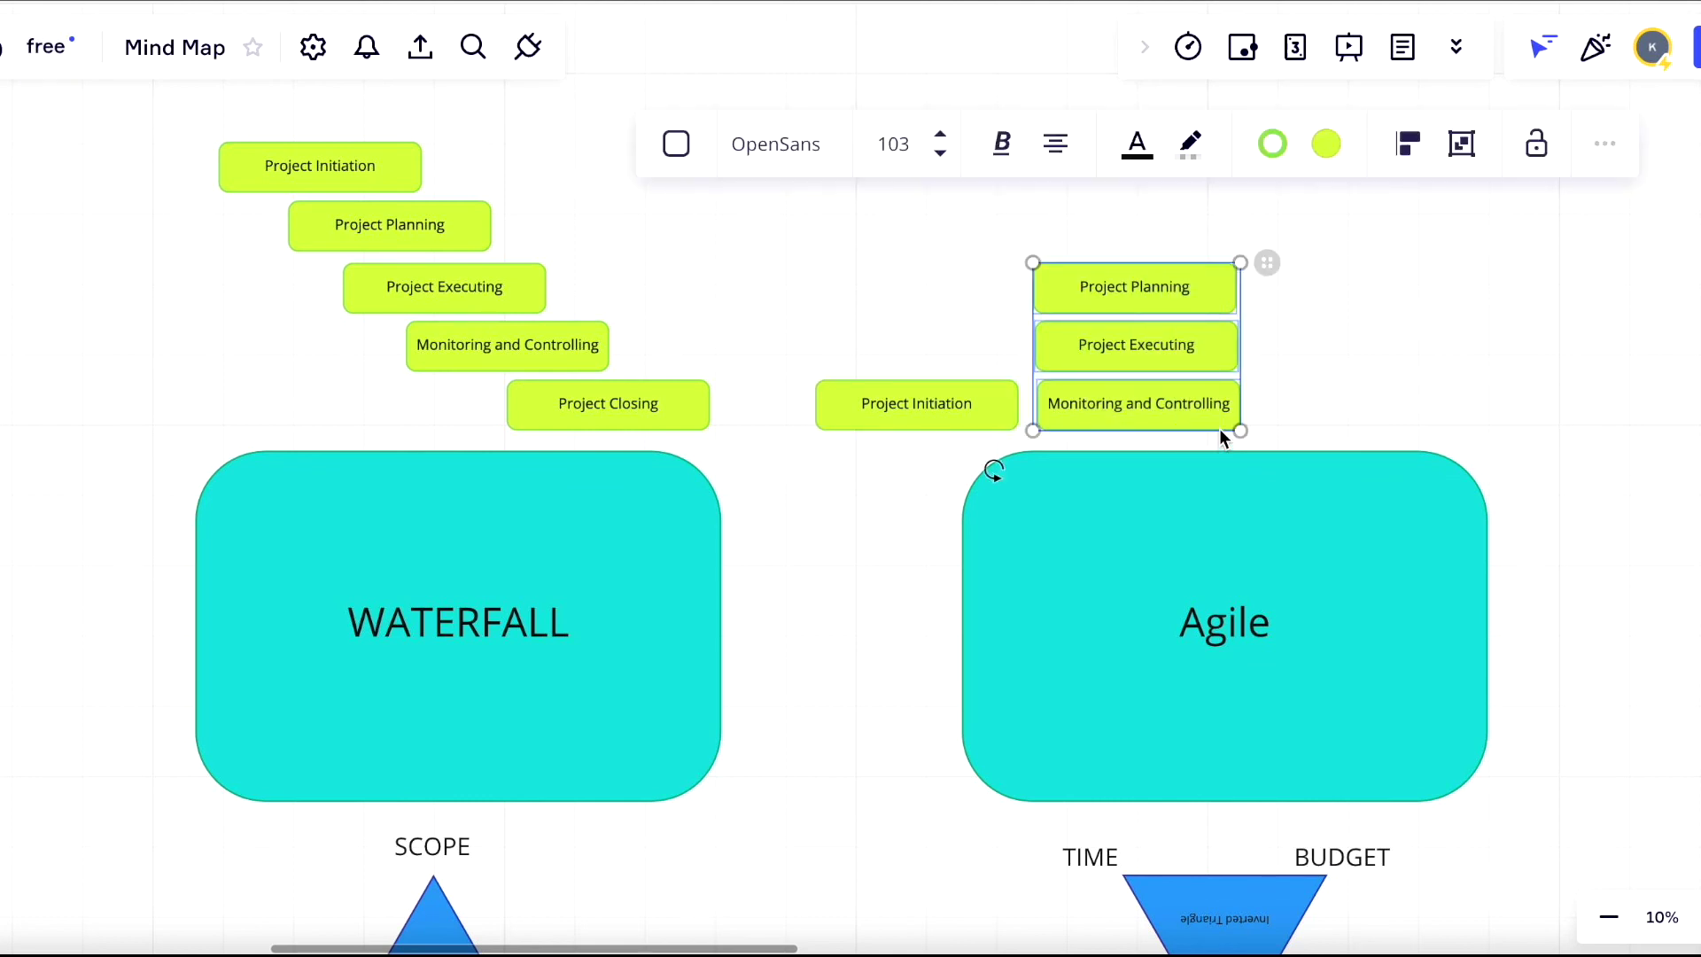
pyautogui.click(1359, 401)
pyautogui.hotkey('ctrl', 'v')
pyautogui.moveTo(1345, 395); pyautogui.dragTo(1567, 343)
pyautogui.click(1627, 549)
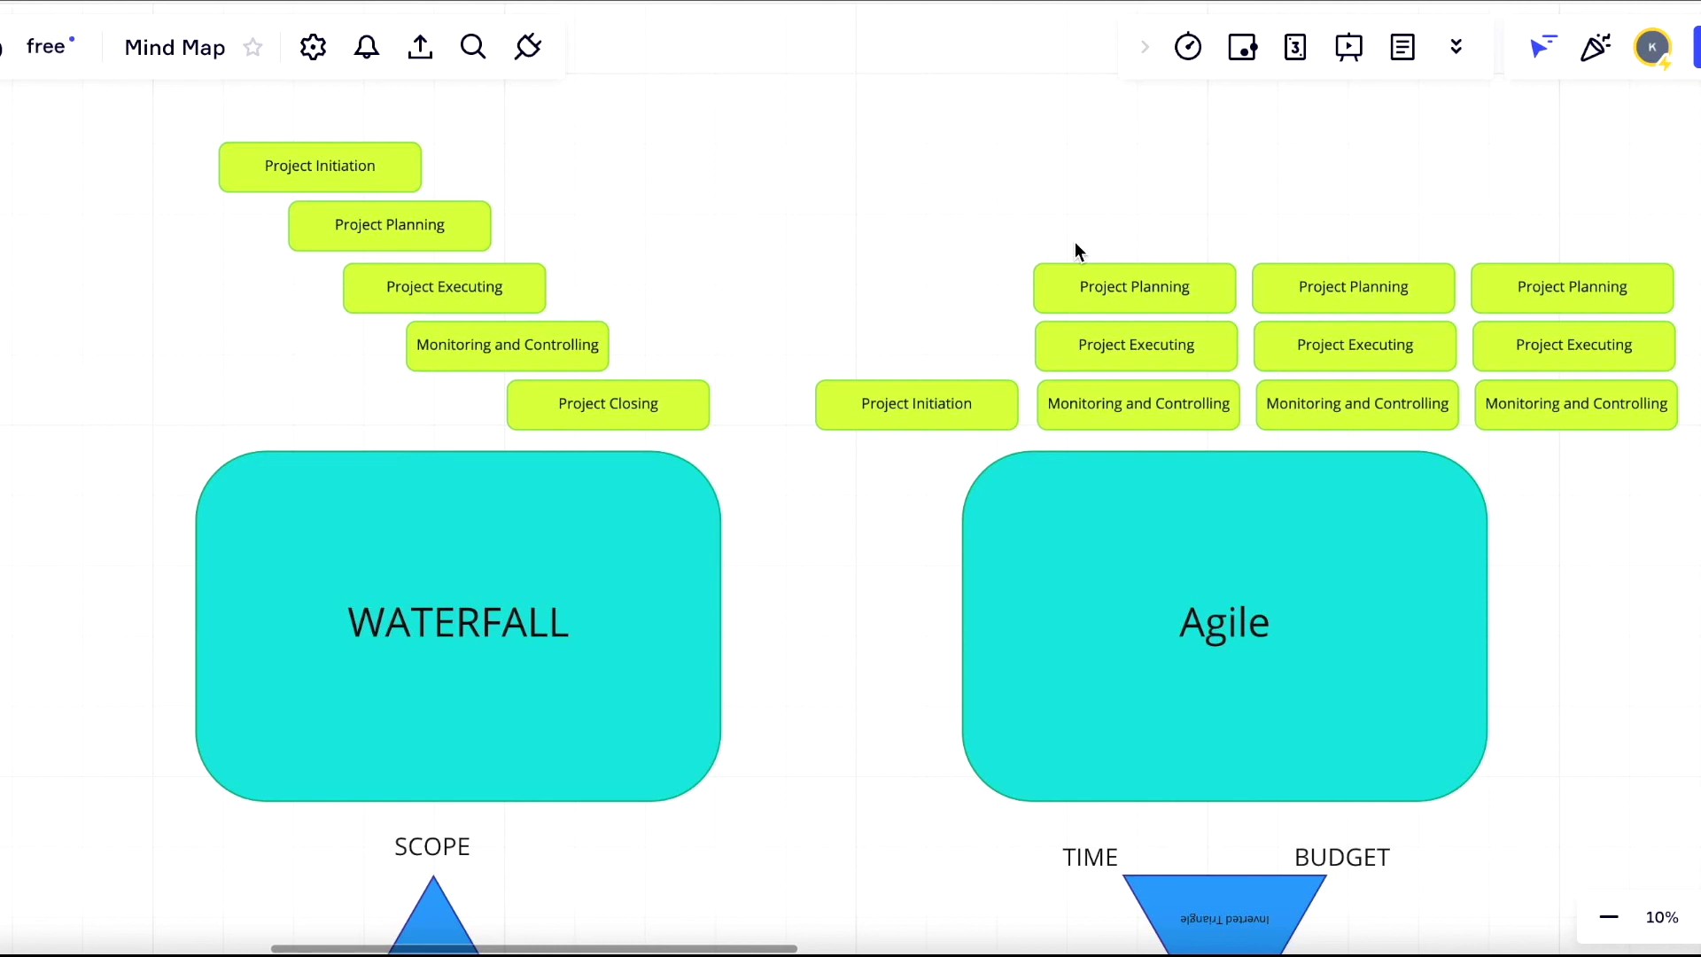
# - Paste a copy of Project Closing at the right end of the Agile row
pyautogui.click(707, 404)
pyautogui.click(748, 371)
pyautogui.hotkey('ctrl', 'v')
pyautogui.moveTo(747, 369); pyautogui.dragTo(1618, 397)
# - Zoom out, pan down and zoom in to about 16% on the Iron and Inverted Triangles
pyautogui.click(1631, 459)
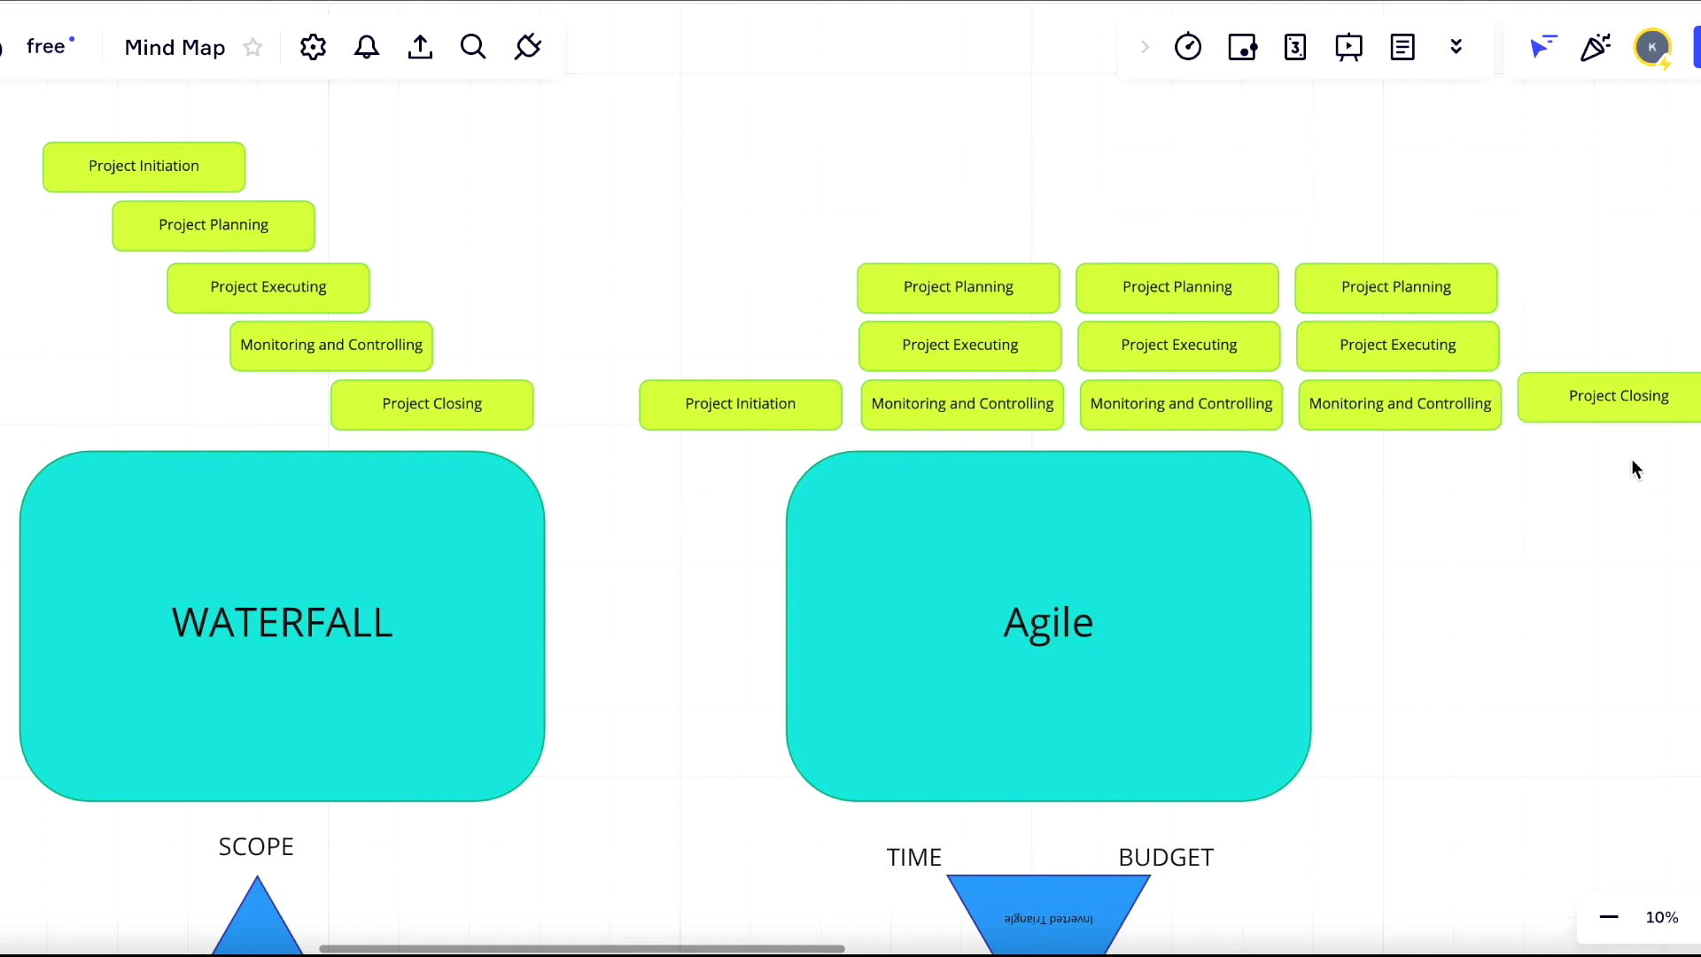
pyautogui.scroll(-5, 1632, 459)
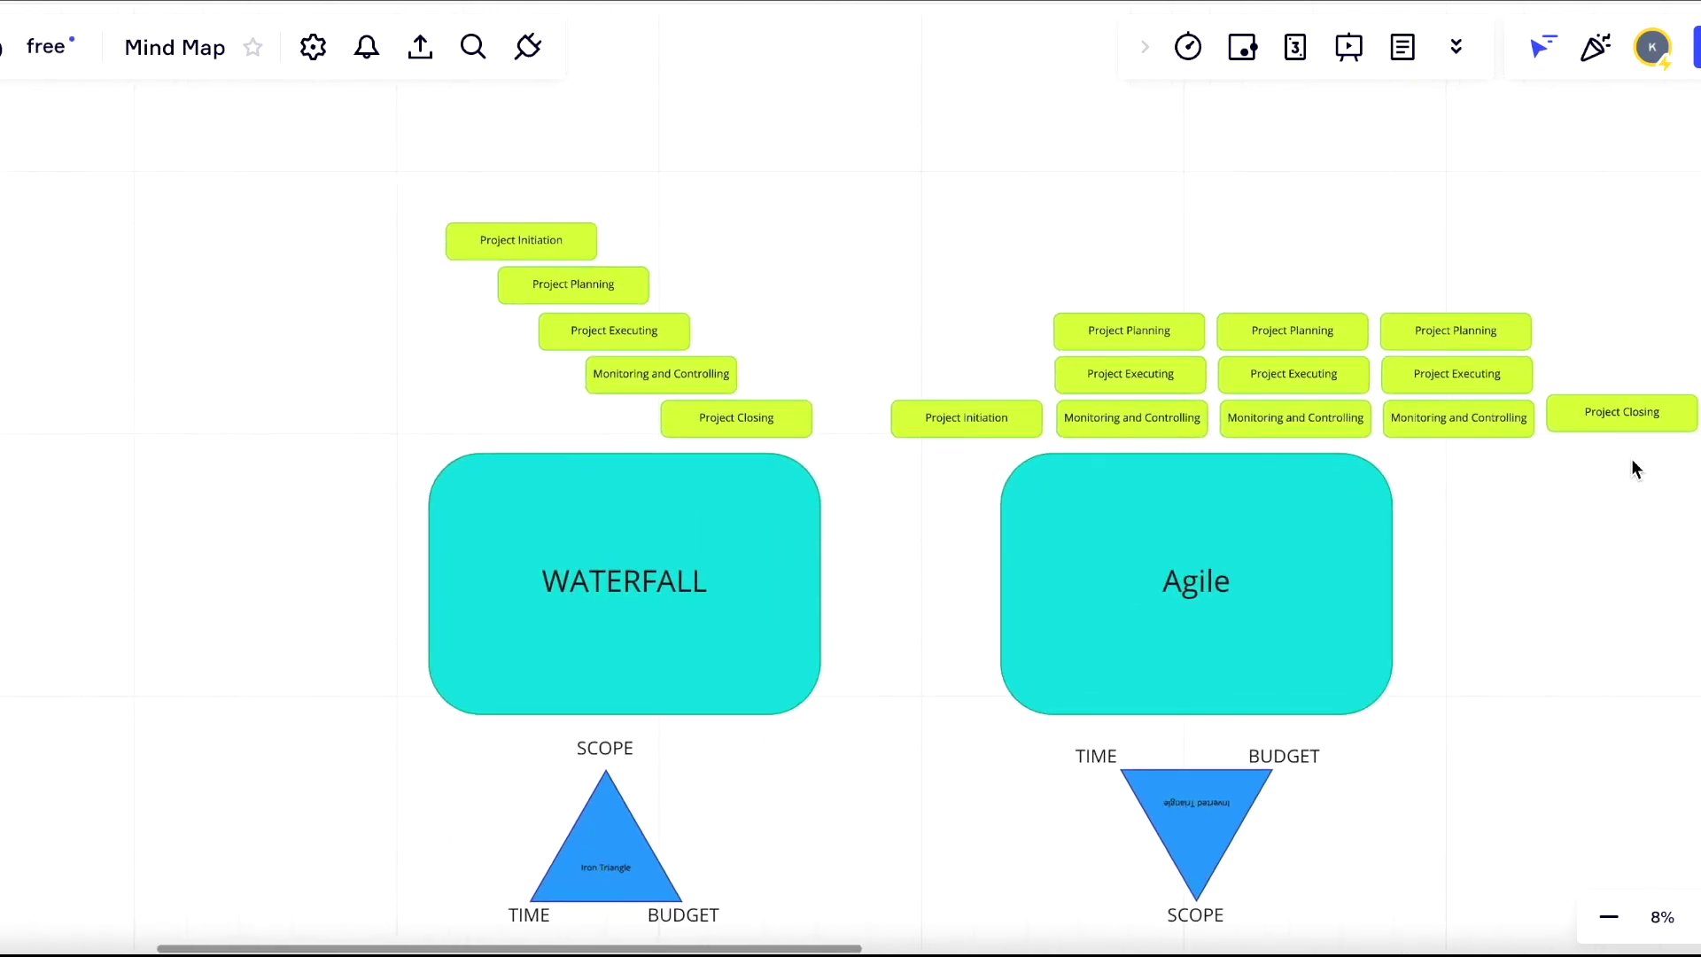
pyautogui.scroll(-2, 1630, 546)
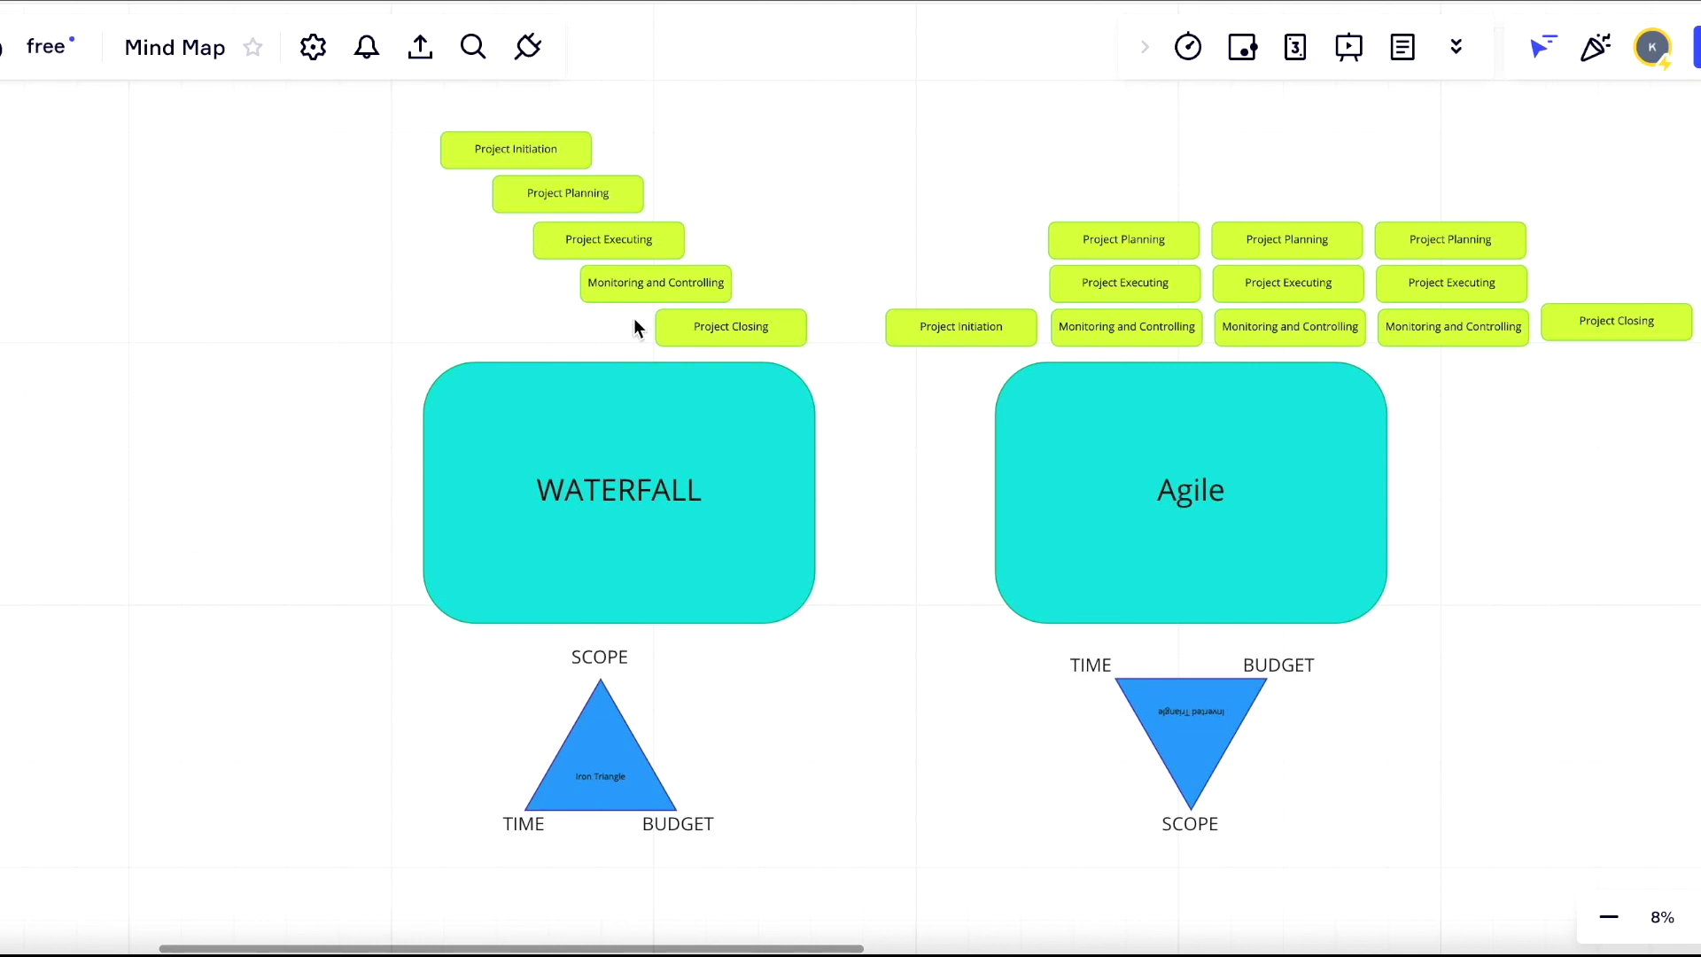
pyautogui.scroll(-3, 634, 328)
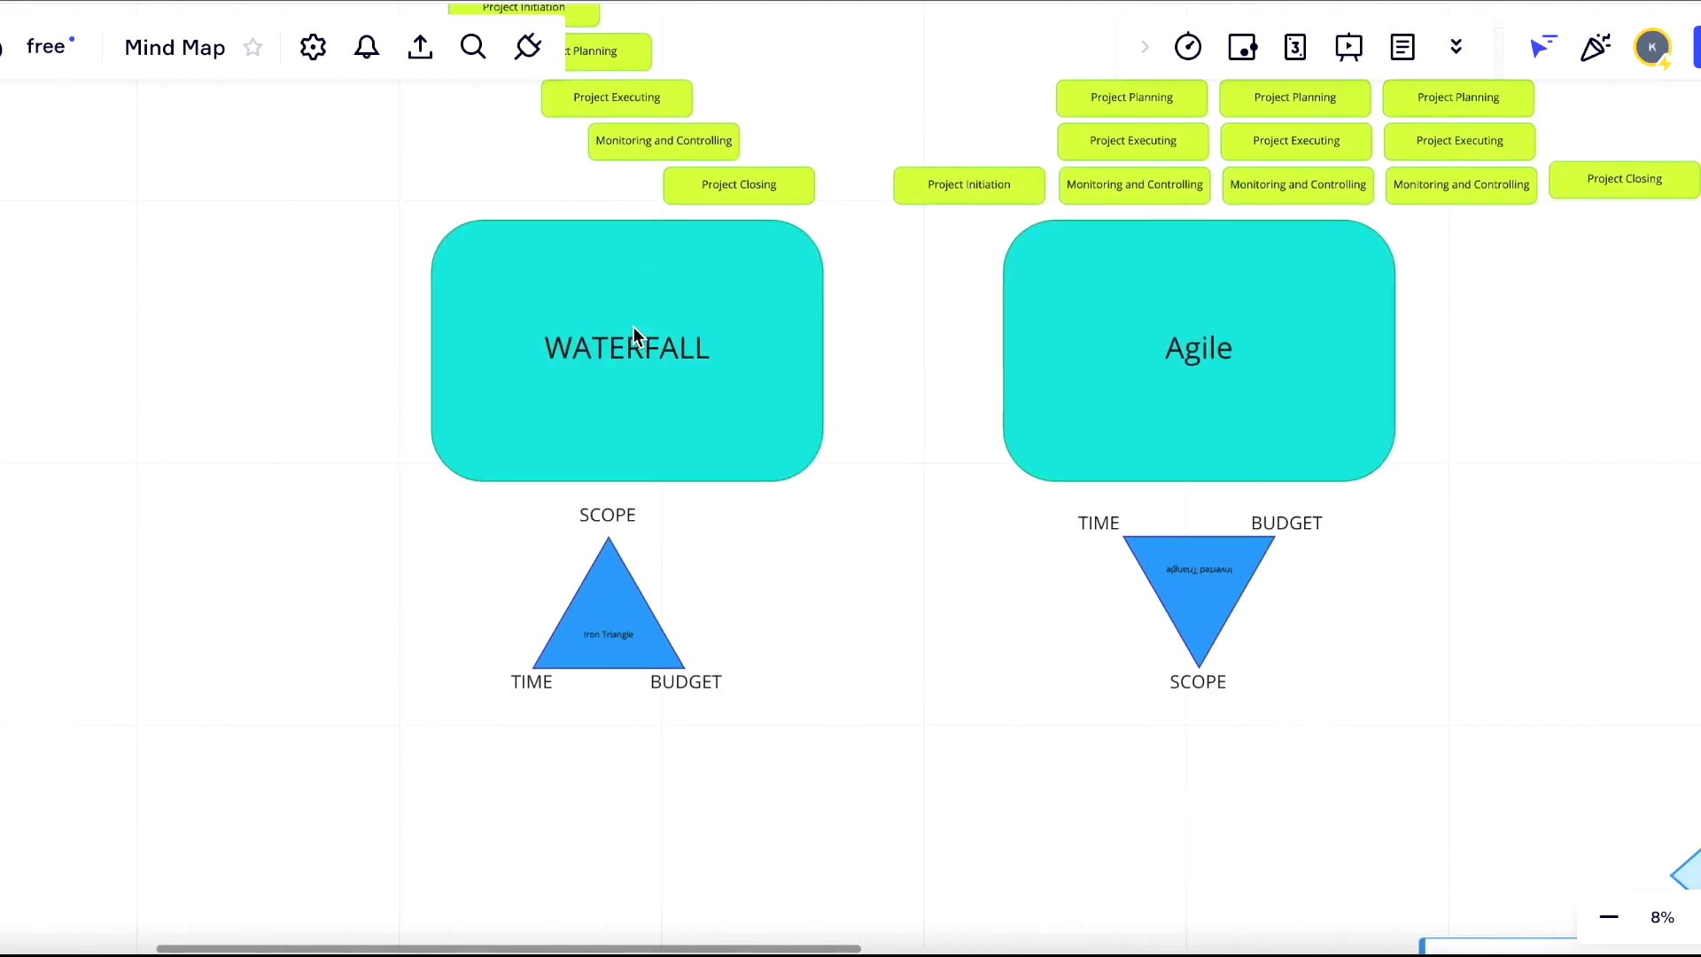
pyautogui.scroll(2, 583, 263)
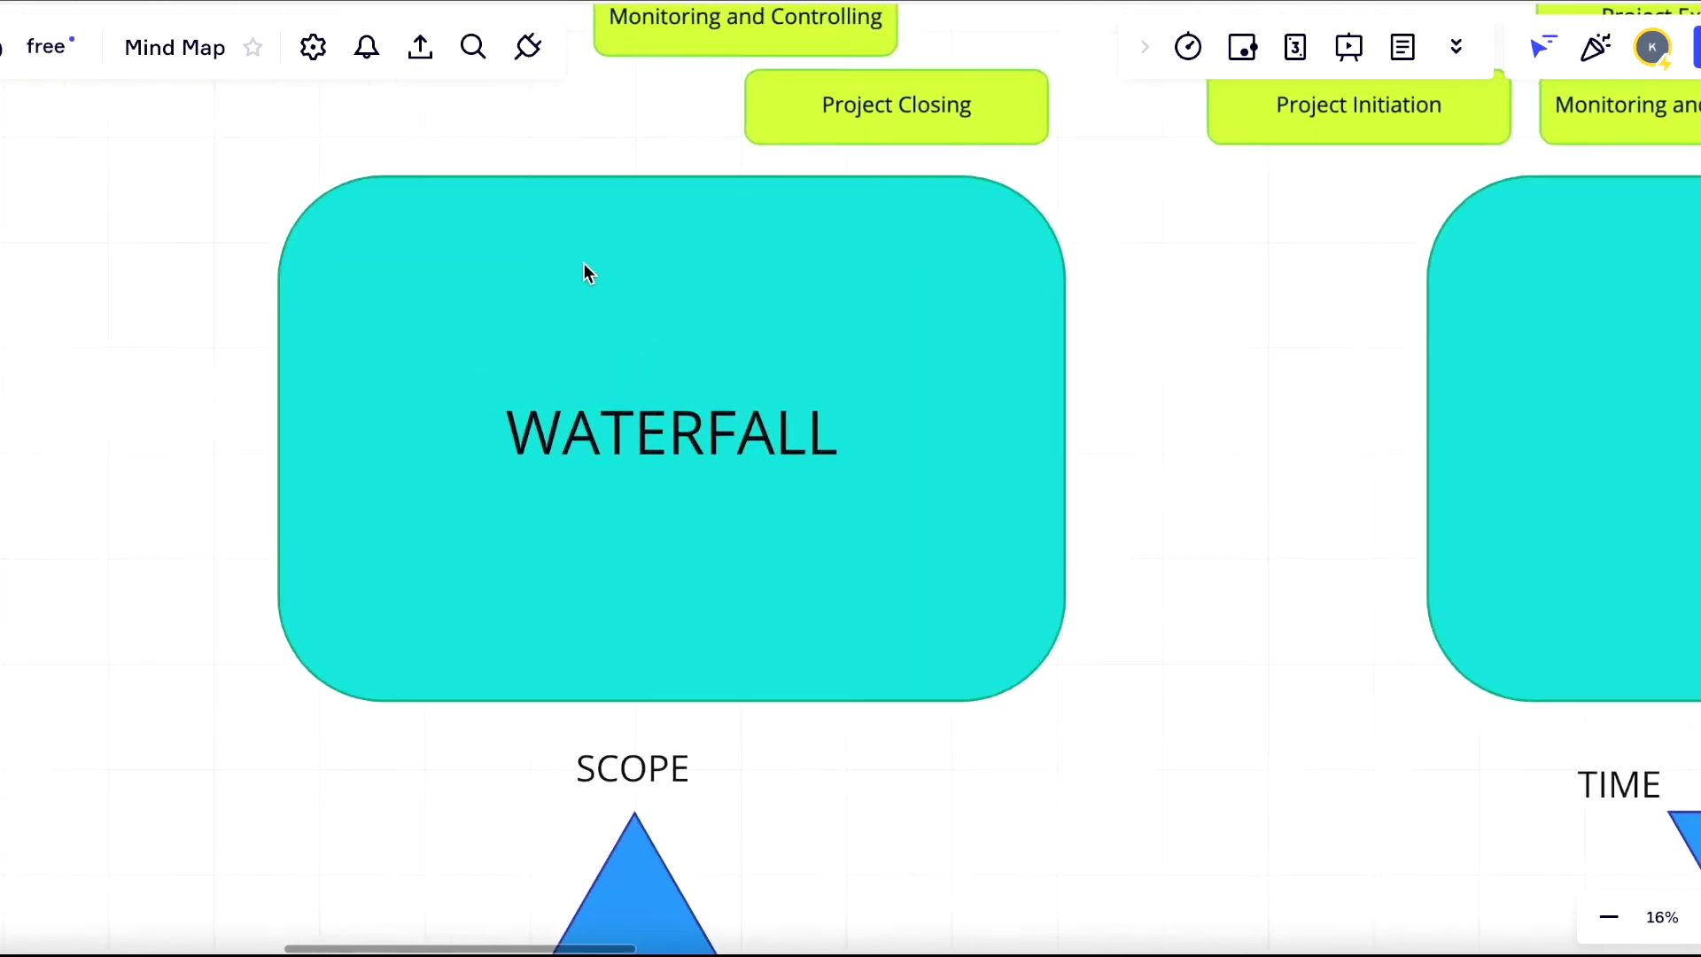
pyautogui.scroll(-5, 583, 263)
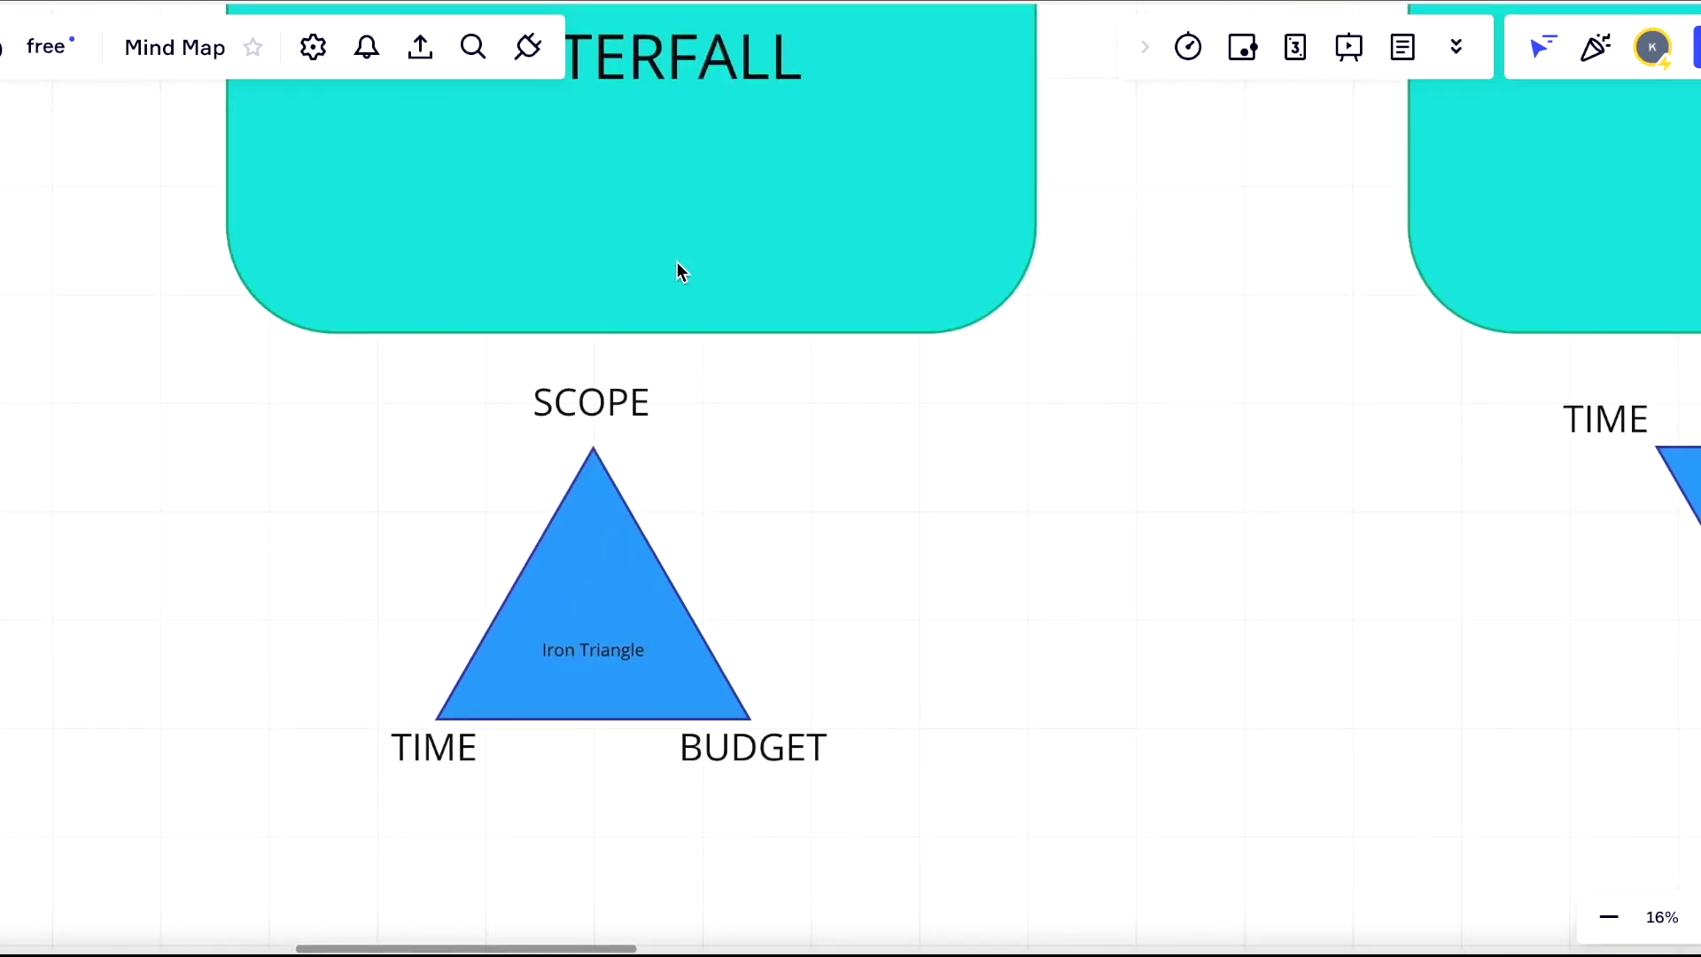
pyautogui.hscroll(3, 677, 262)
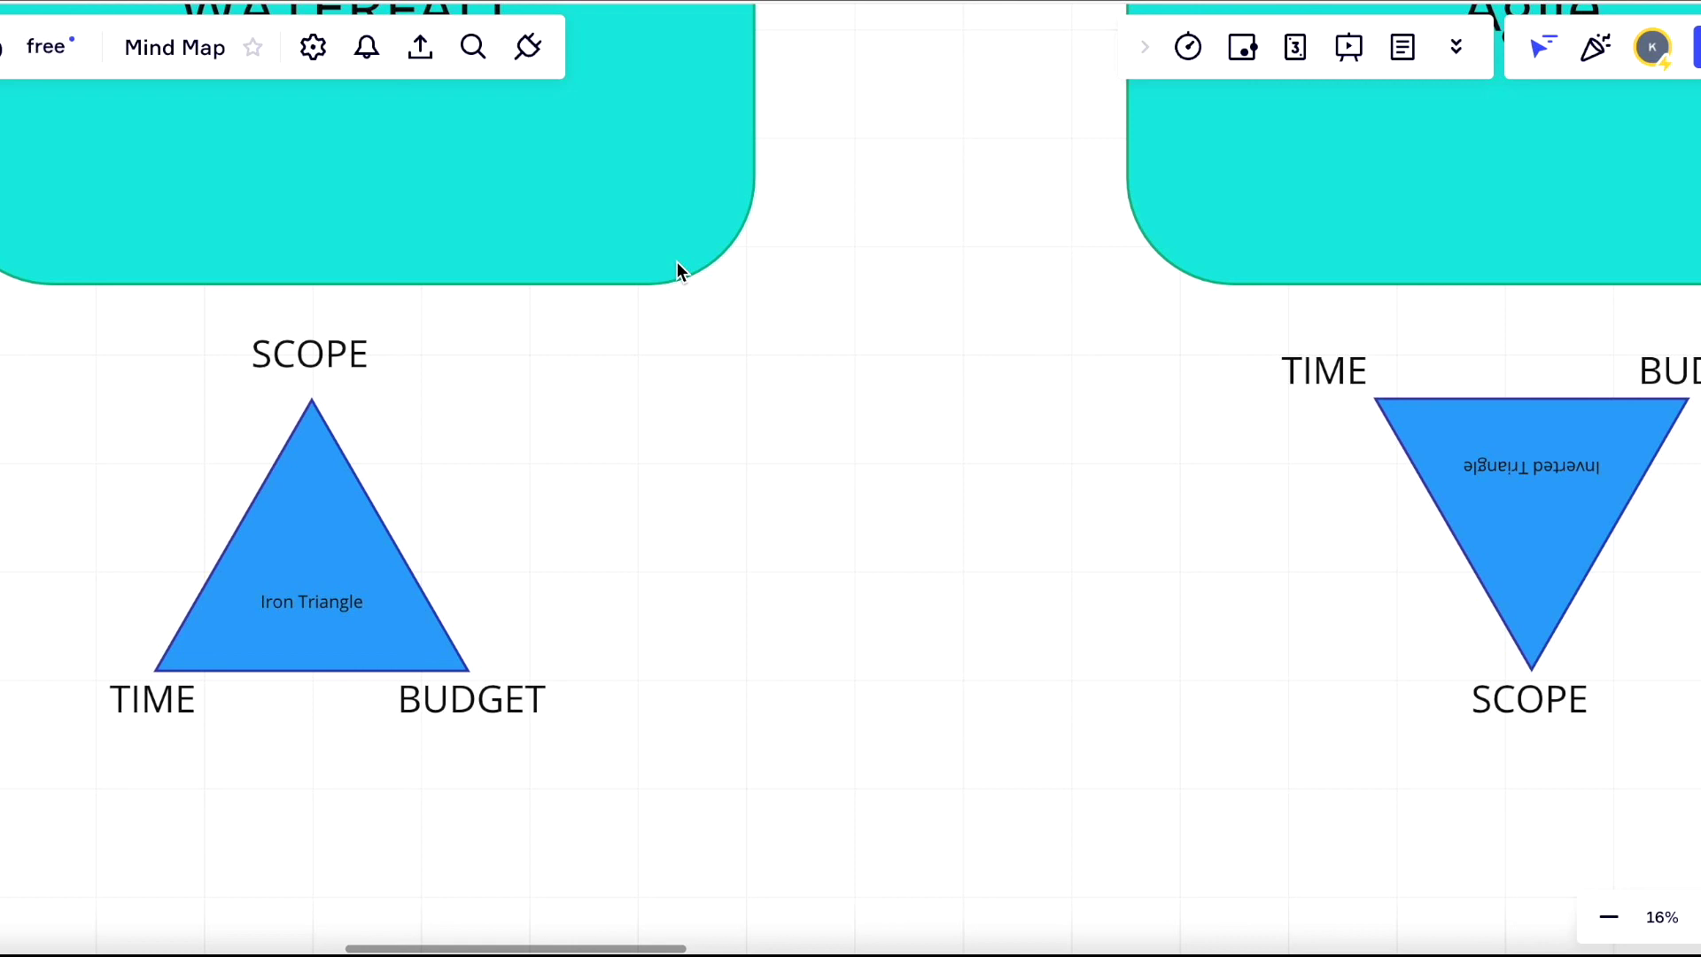